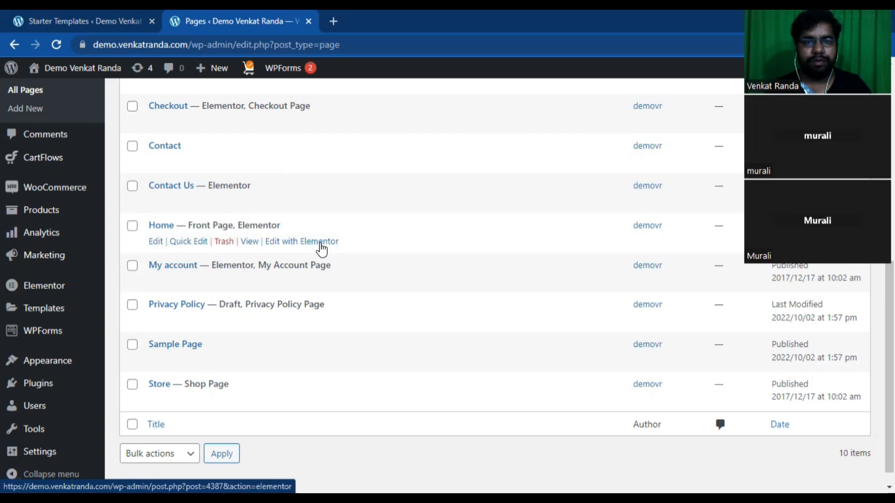
# - From the WordPress Pages list, open the Home page with Elementor in a new browser tab
pyautogui.middleClick(332, 243)
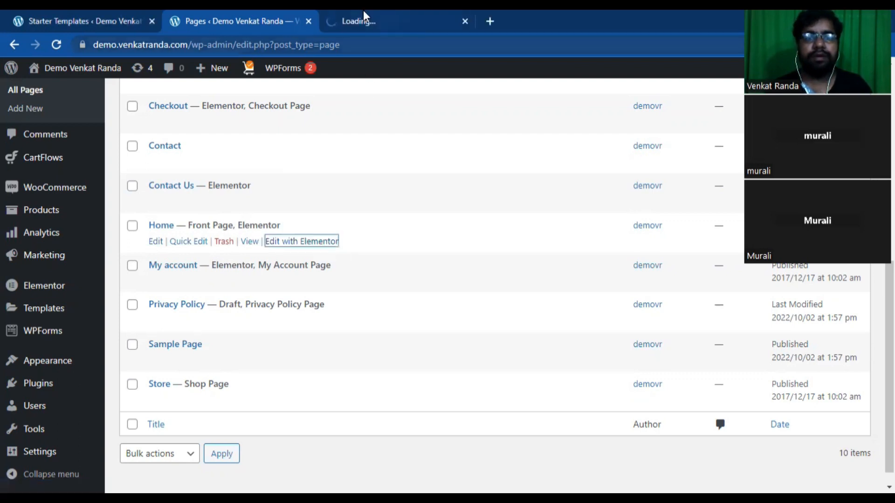
# - In the new Elementor tab, open the settings of the 'Raining Offers For Hot Summer!' heading
pyautogui.click(363, 16)
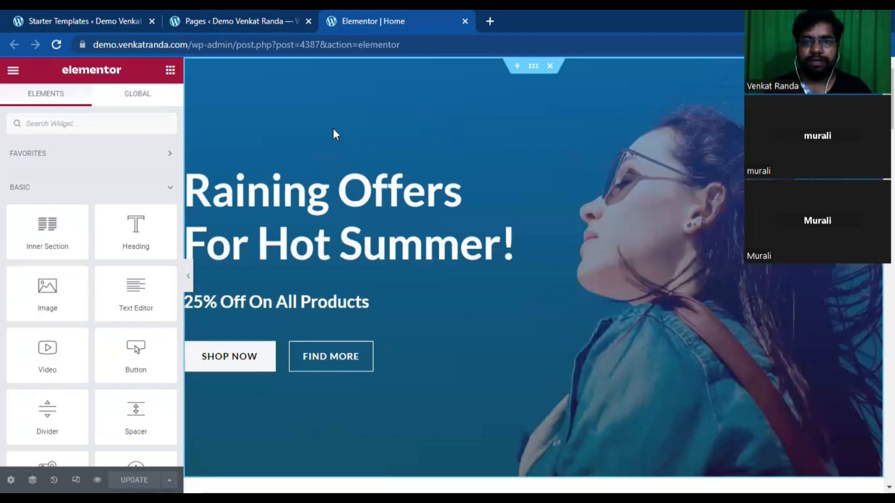
pyautogui.moveTo(535, 68); pyautogui.dragTo(537, 68)
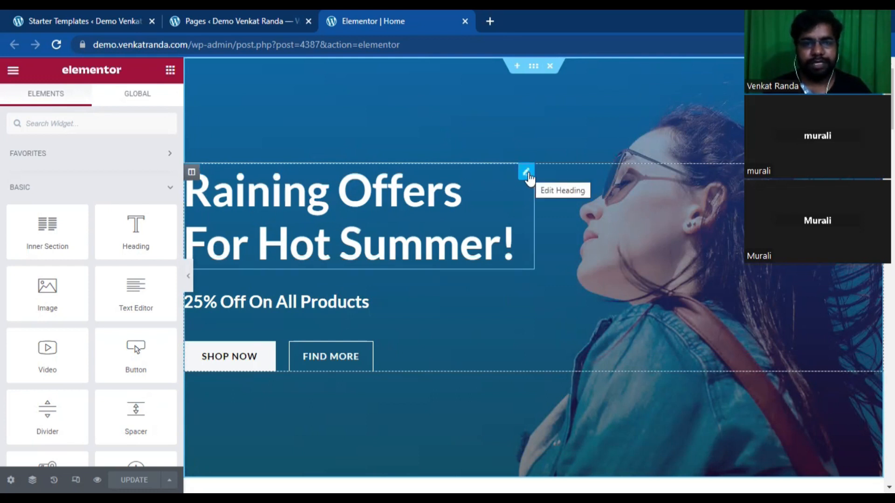
pyautogui.click(526, 174)
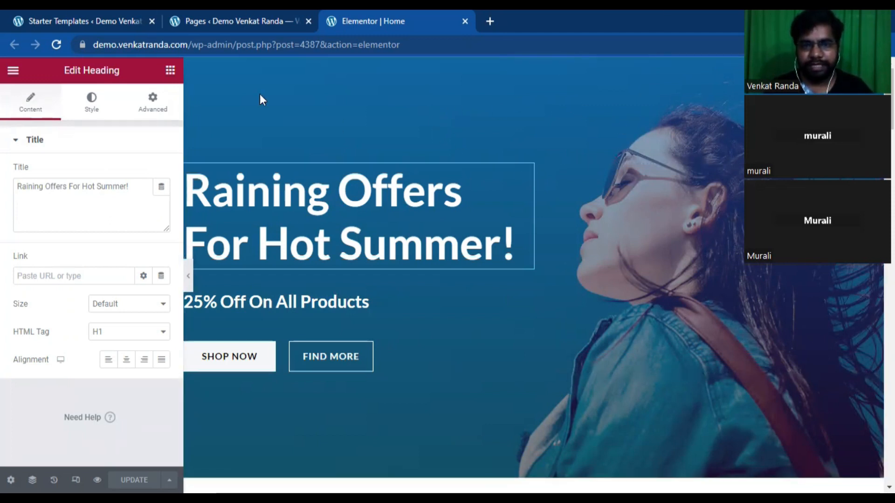
pyautogui.rightClick(464, 110)
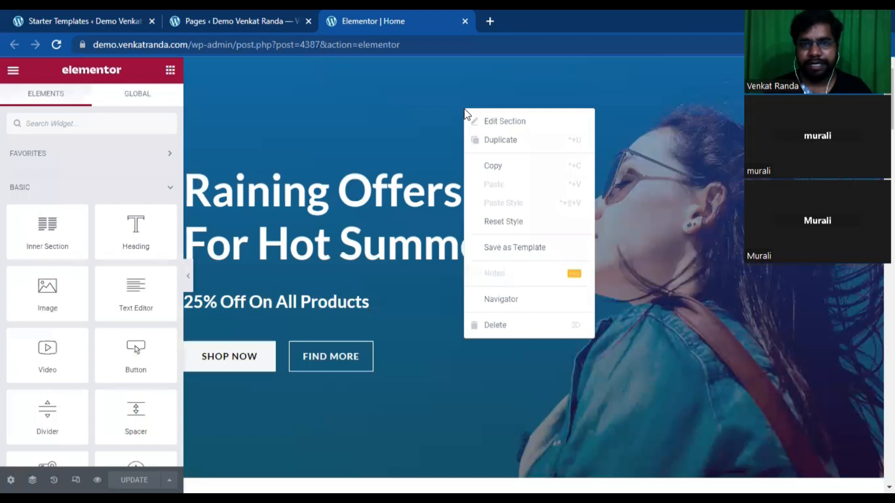
pyautogui.click(498, 123)
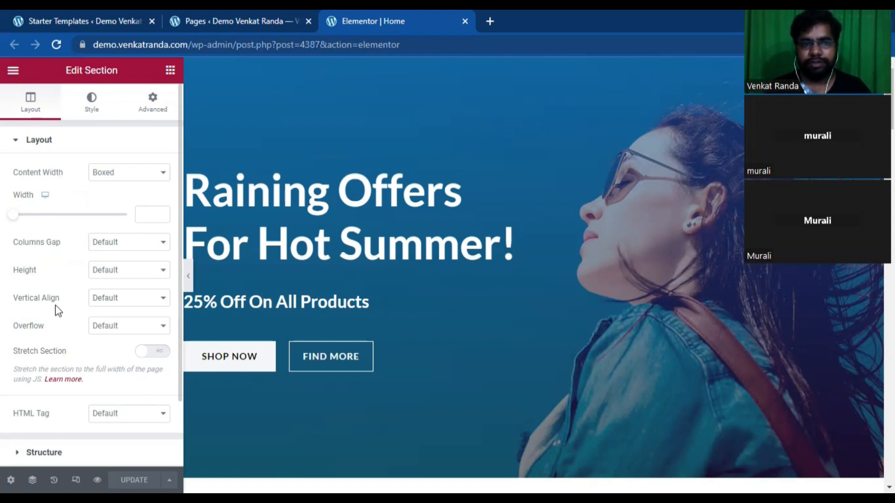
pyautogui.click(92, 109)
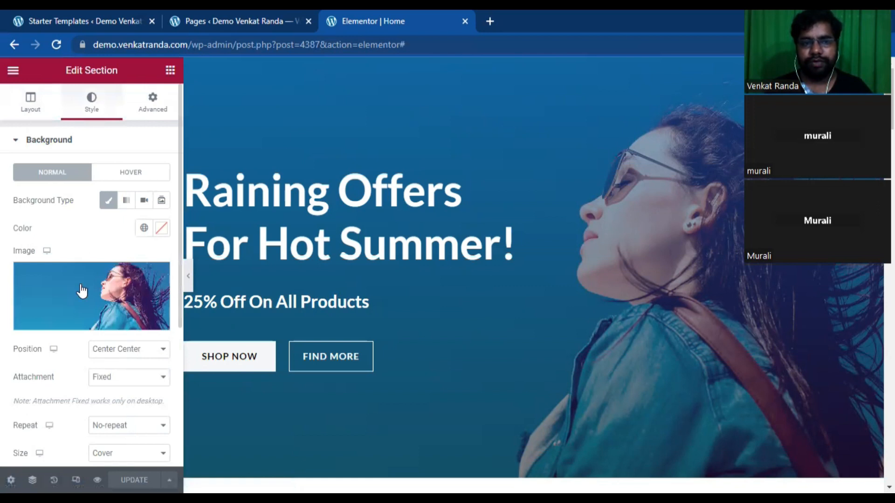
pyautogui.click(149, 108)
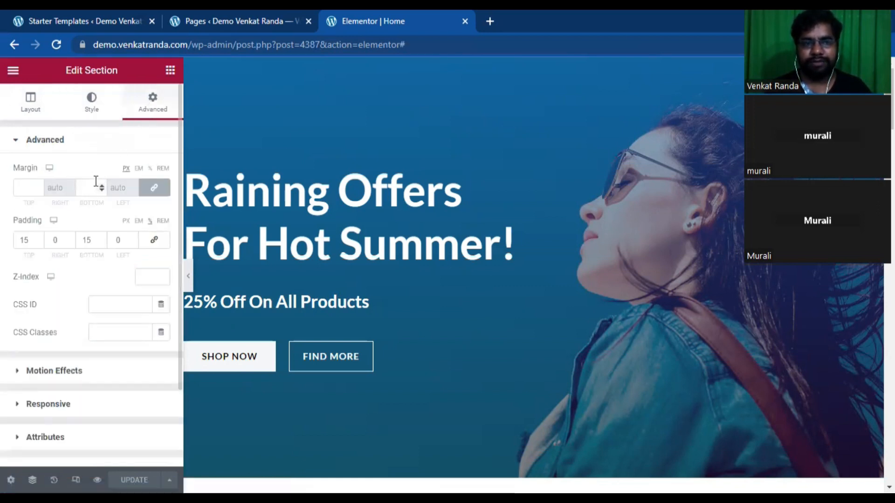
pyautogui.scroll(-2, 56, 401)
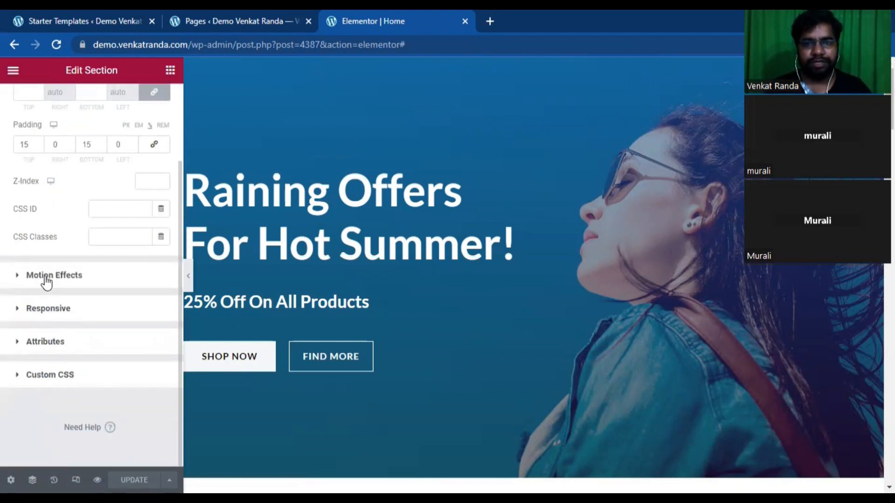
pyautogui.scroll(2, 47, 282)
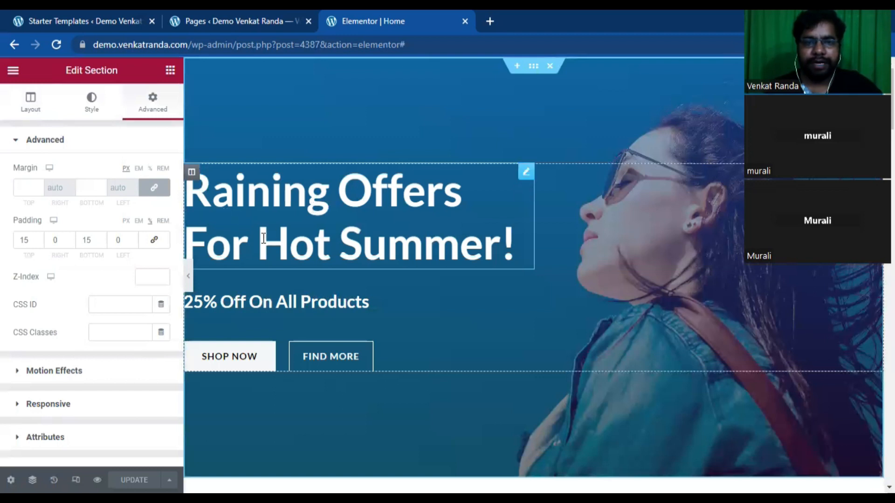
# - Replace the hero heading text with the store name
pyautogui.click(526, 175)
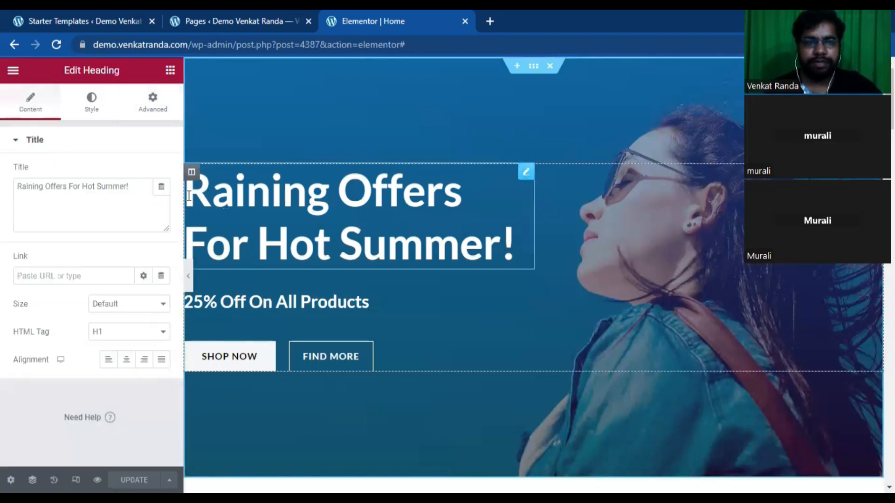
pyautogui.moveTo(138, 188); pyautogui.dragTo(3, 189)
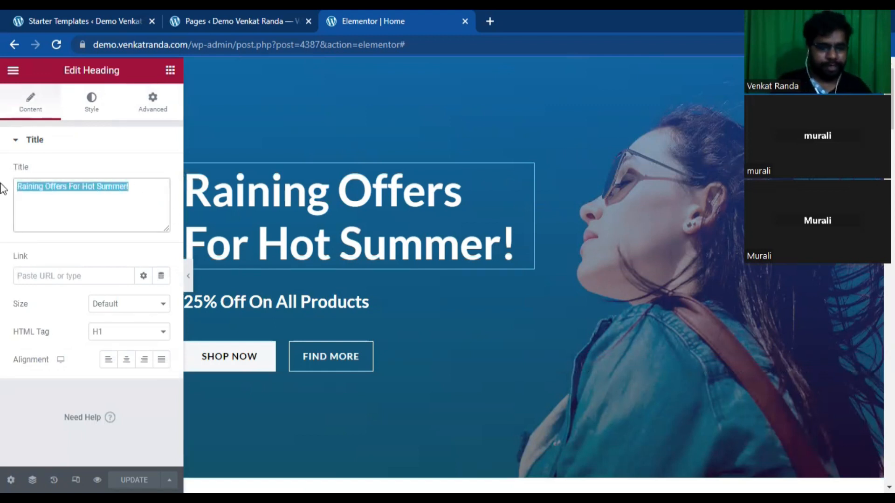
pyautogui.write('Venkat Randa Store')
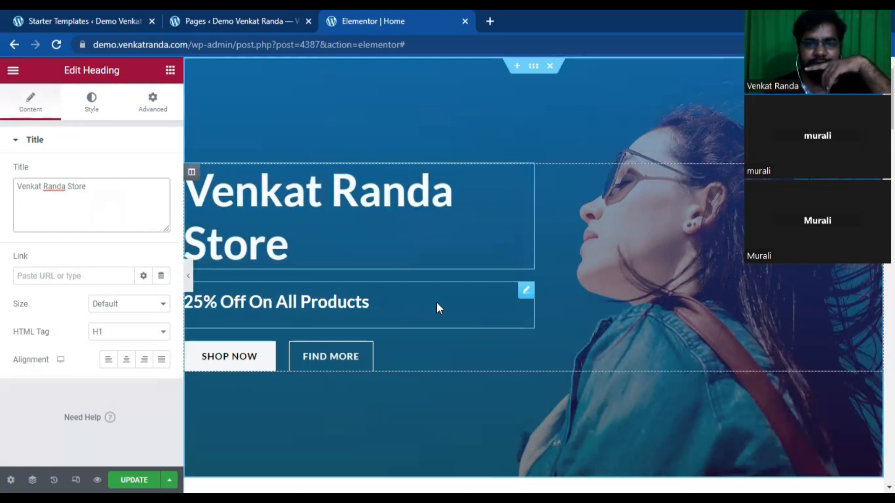
# - Change the subtitle's discount from 25% to 50%, making it '50% Off On All Products'
pyautogui.click(526, 293)
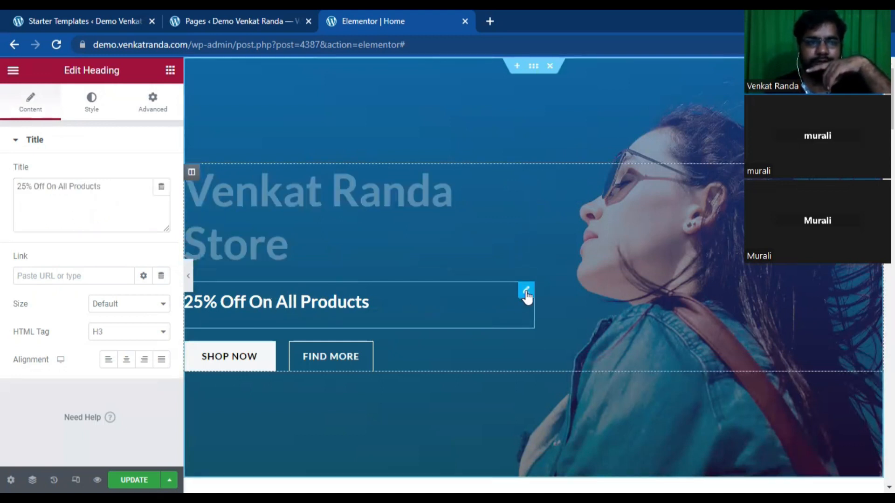
pyautogui.click(24, 187)
pyautogui.press('BackSpace')
pyautogui.write('0')
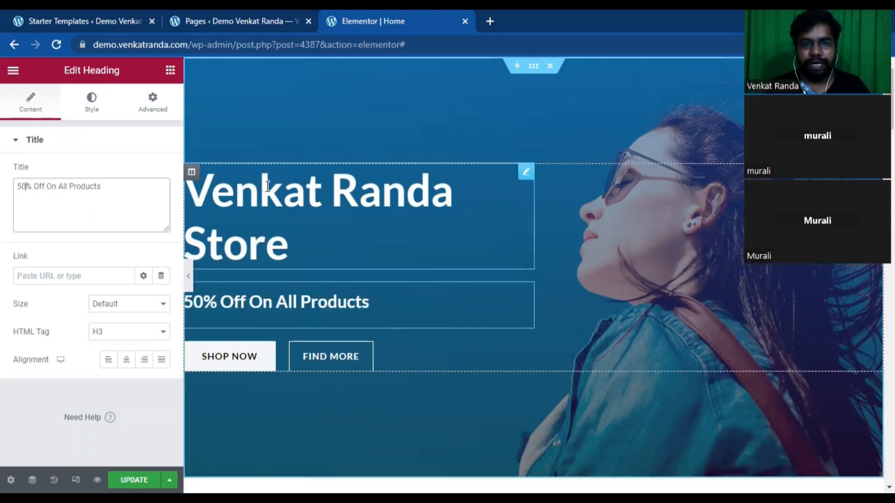
pyautogui.click(527, 174)
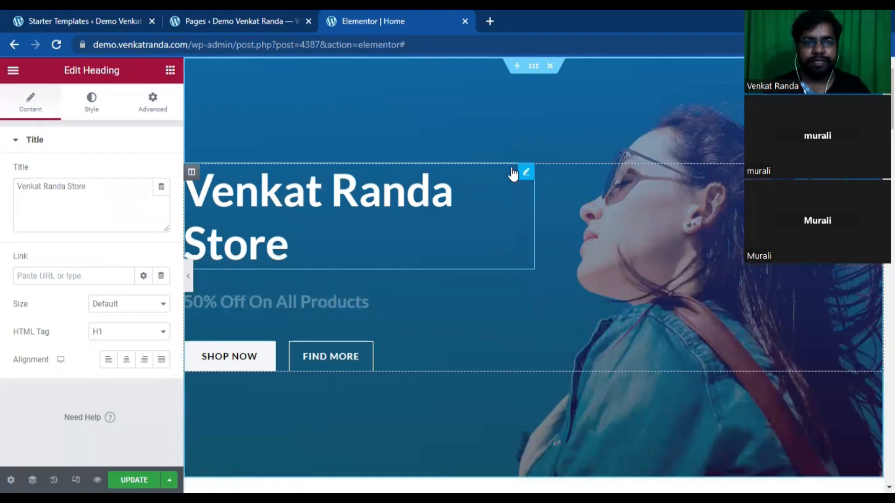
# - Set the store heading's text colour to near-black #1D1313 in its Style settings
pyautogui.click(92, 102)
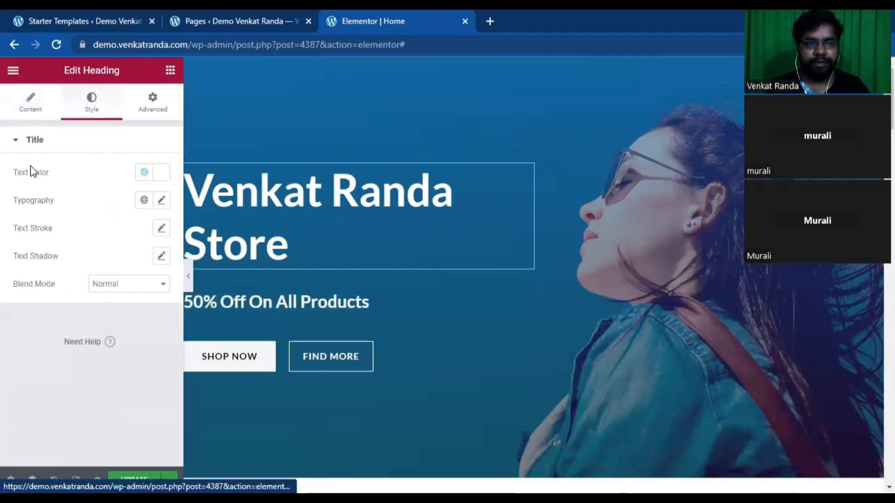
pyautogui.click(145, 173)
pyautogui.scroll(-3, 47, 311)
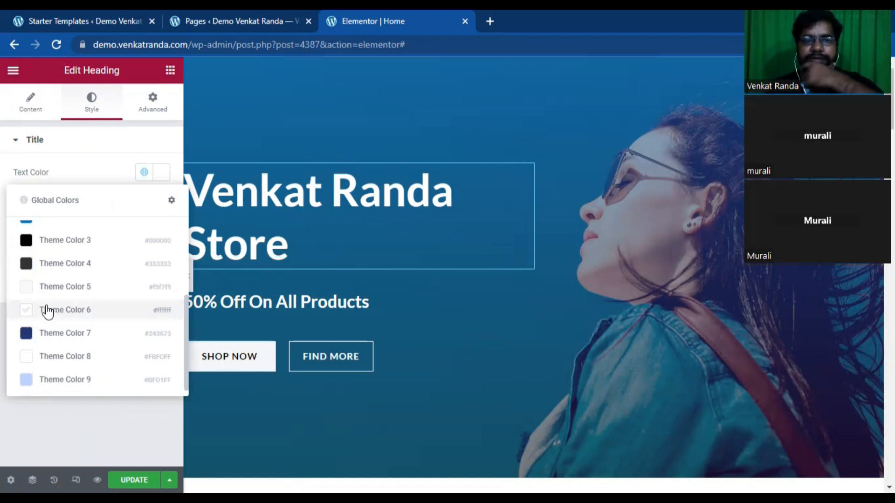
pyautogui.scroll(3, 47, 311)
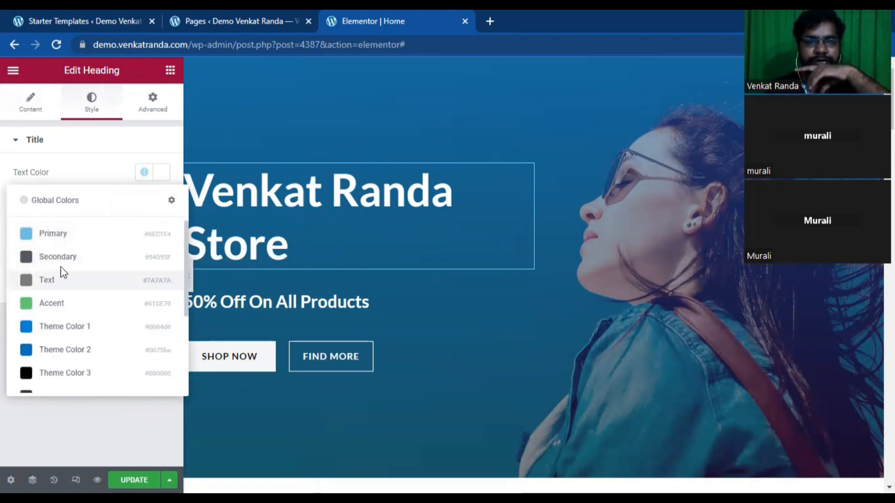
pyautogui.click(162, 176)
pyautogui.moveTo(140, 224)
pyautogui.mouseDown()
pyautogui.moveTo(142, 243)
pyautogui.moveTo(176, 283)
pyautogui.moveTo(216, 259)
pyautogui.moveTo(186, 222)
pyautogui.moveTo(96, 222)
pyautogui.moveTo(96, 285)
pyautogui.moveTo(145, 321)
pyautogui.mouseUp()
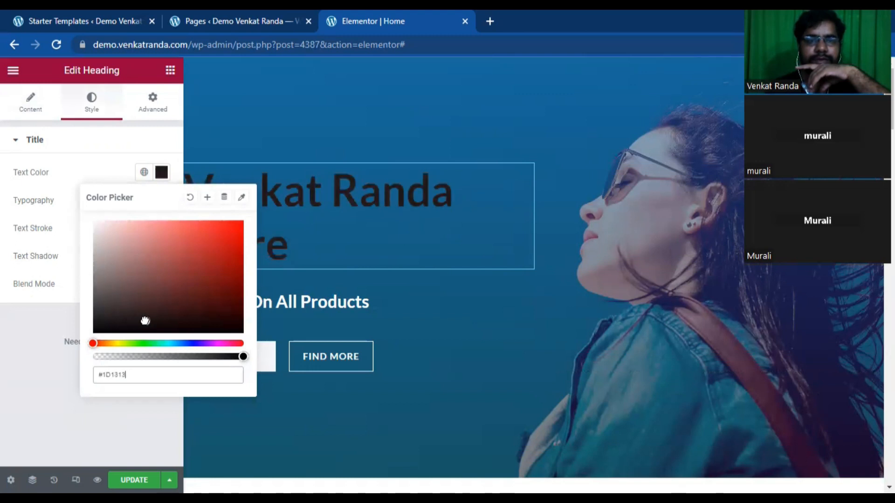
pyautogui.click(37, 364)
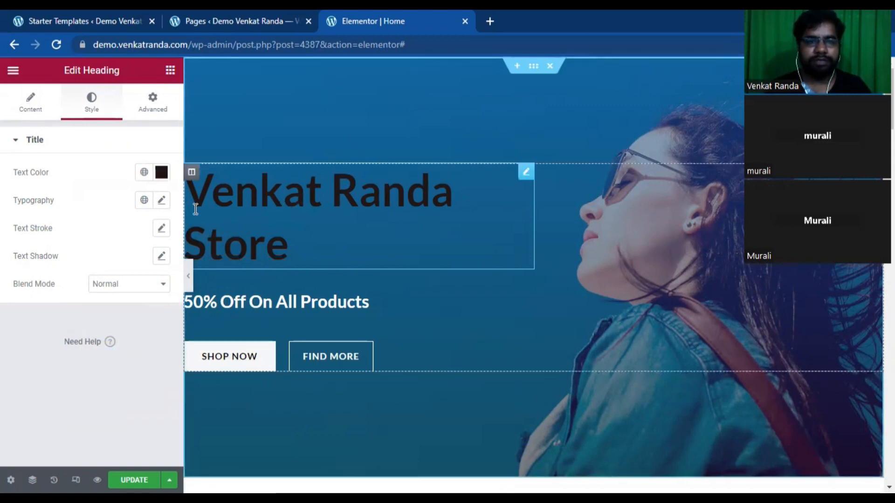
pyautogui.click(161, 202)
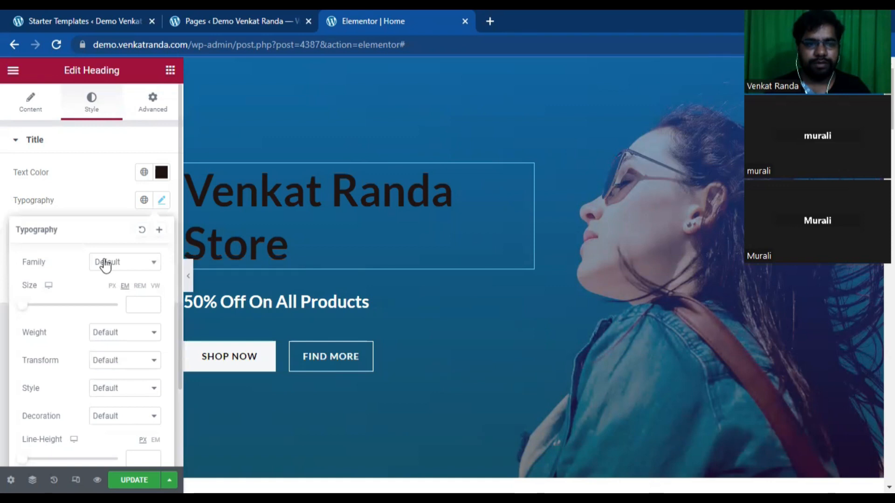
# - Give the heading typography size 3.4 em, weight 900 (Black) and capitalized text transform
pyautogui.moveTo(21, 311); pyautogui.dragTo(52, 315)
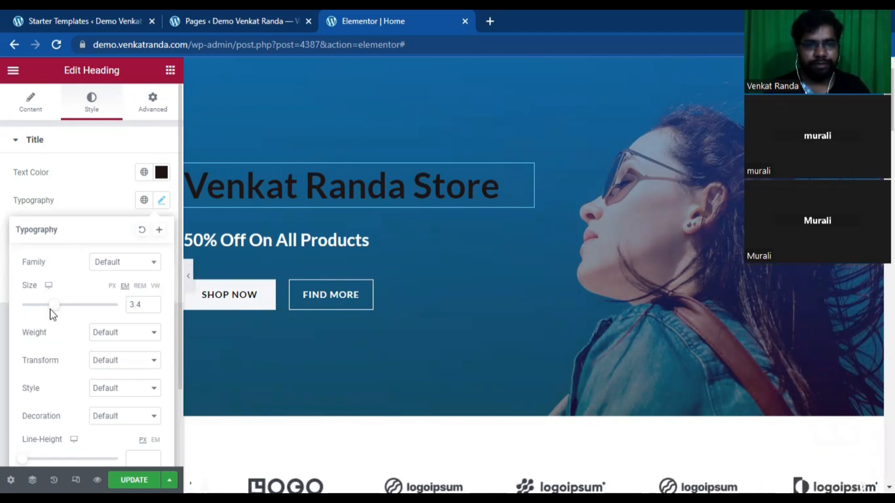
pyautogui.click(119, 333)
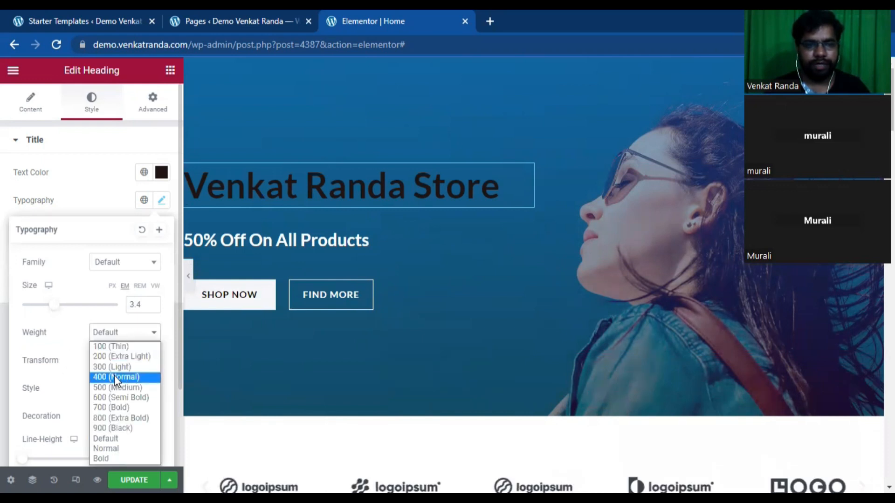
pyautogui.click(116, 377)
pyautogui.click(119, 333)
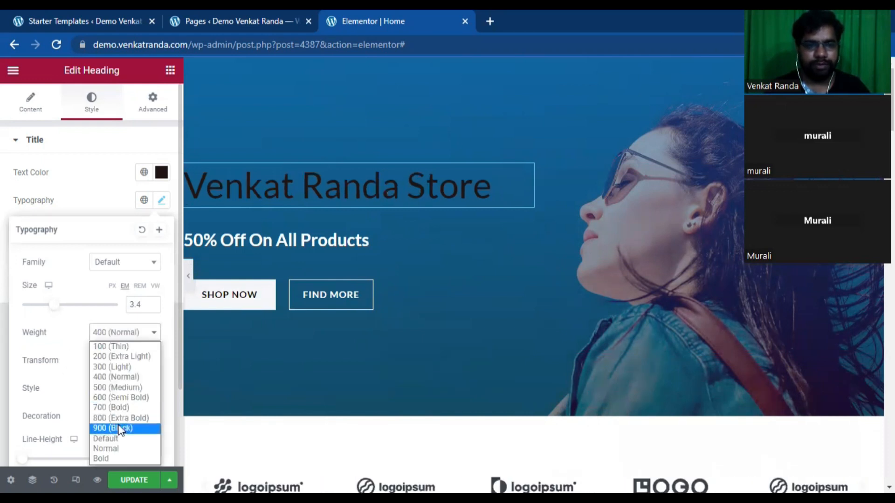
pyautogui.click(119, 429)
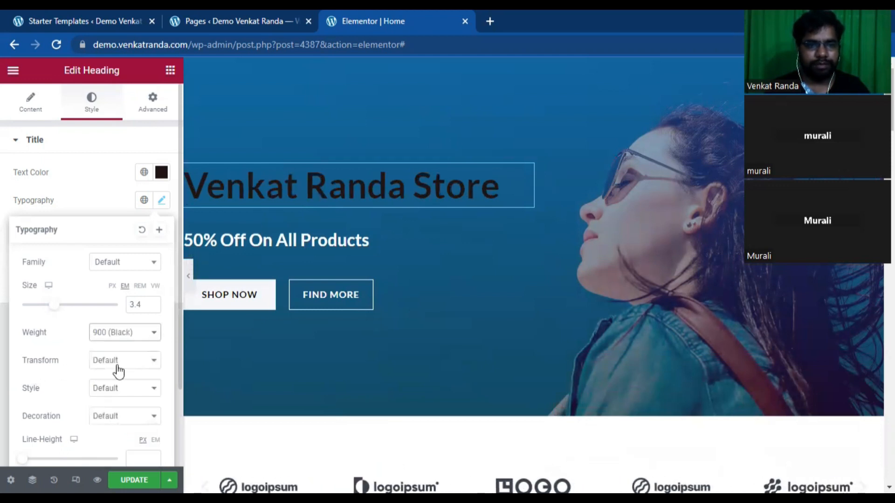
pyautogui.click(116, 366)
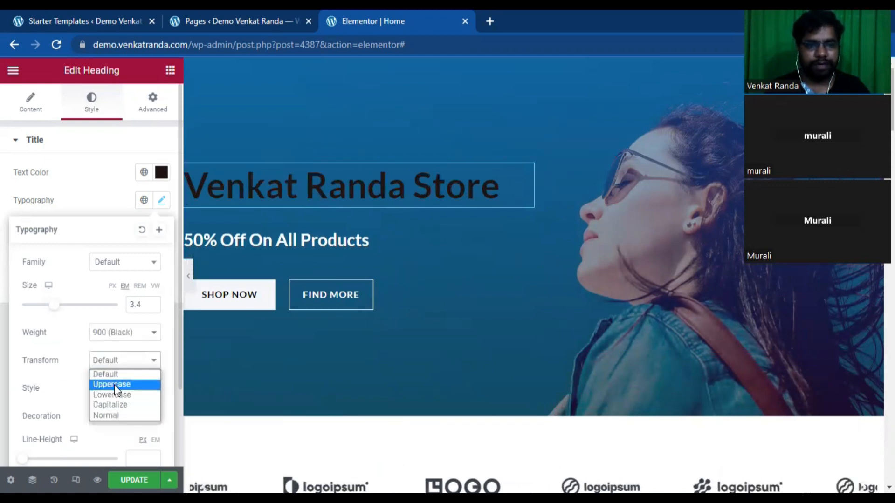
pyautogui.click(115, 385)
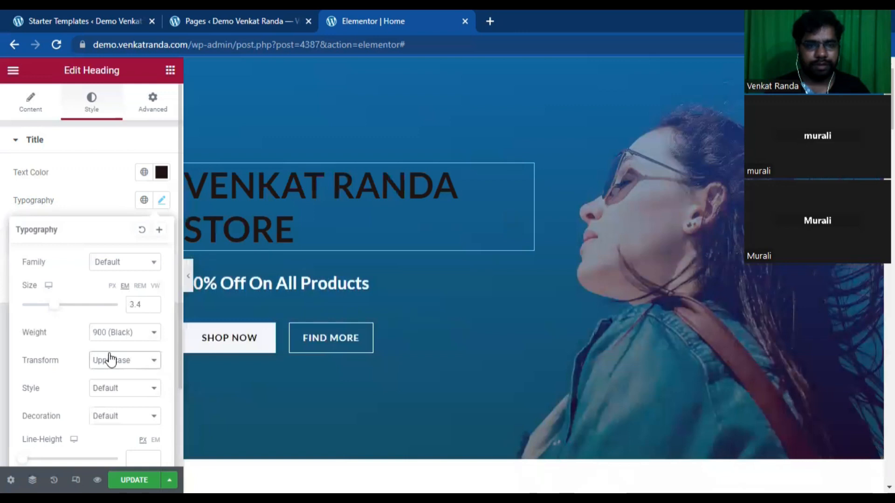
pyautogui.click(110, 360)
pyautogui.click(110, 405)
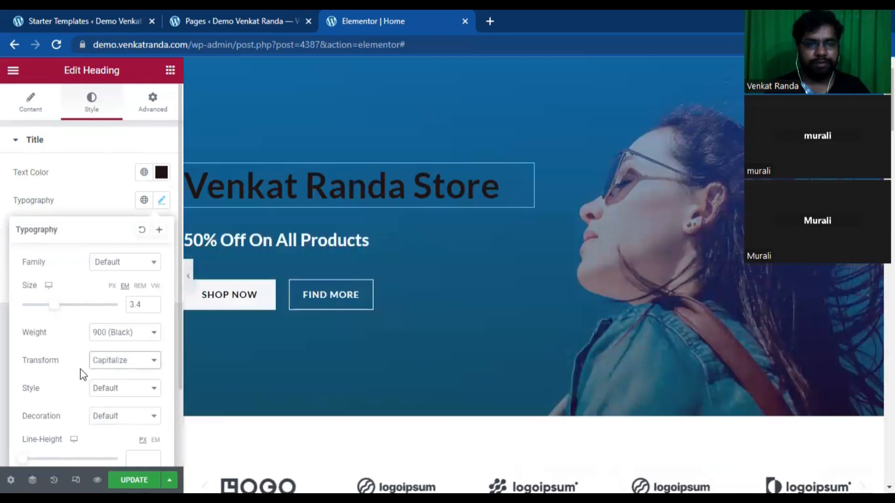
# - Make the heading italic and underlined, with letter spacing 1.2 and line height 21 px
pyautogui.scroll(-2, 80, 369)
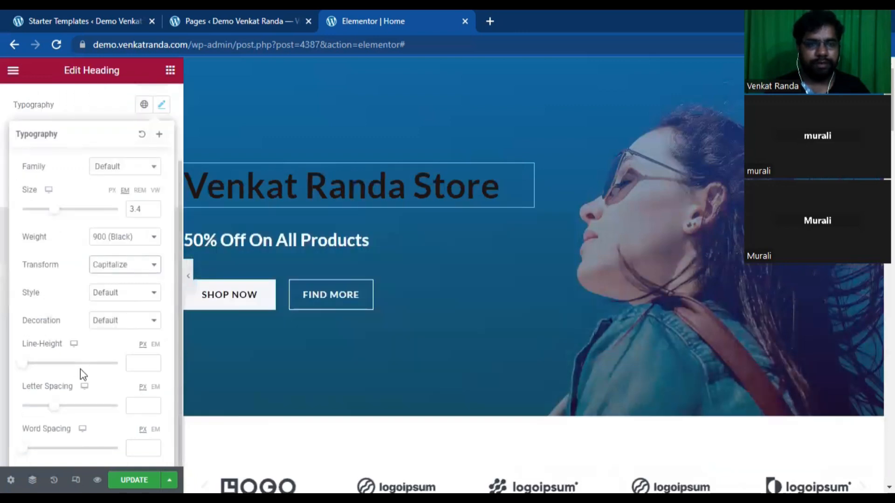
pyautogui.click(109, 297)
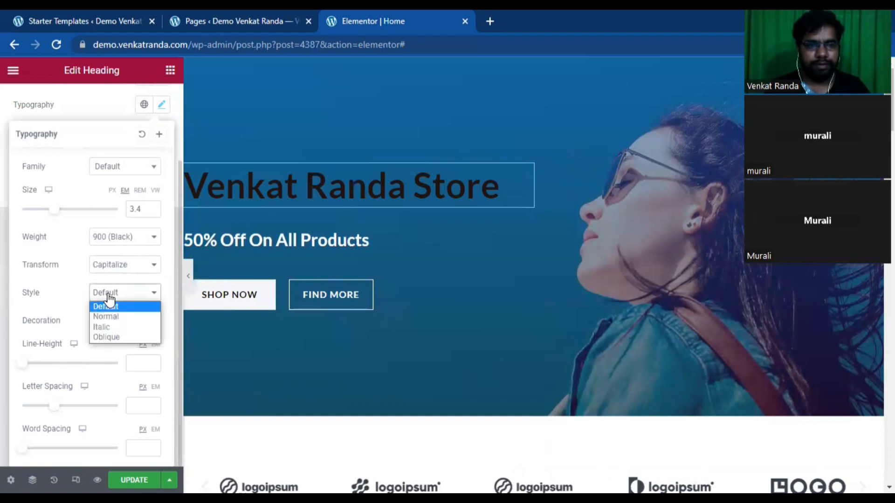
pyautogui.click(107, 328)
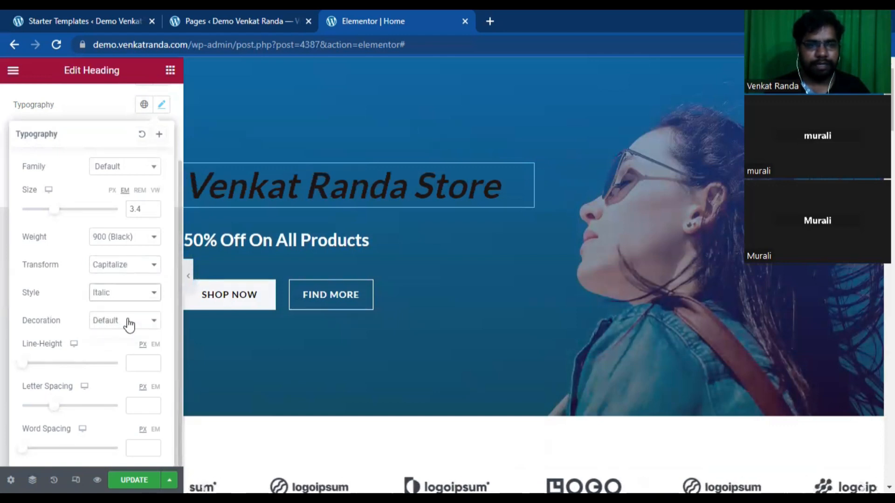
pyautogui.click(129, 325)
pyautogui.click(122, 342)
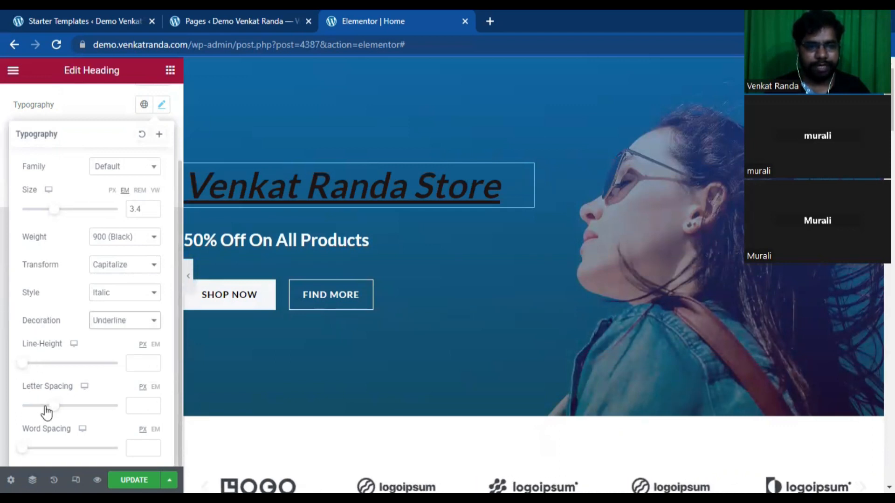
pyautogui.moveTo(54, 412)
pyautogui.mouseDown()
pyautogui.moveTo(76, 415)
pyautogui.moveTo(48, 409)
pyautogui.moveTo(61, 410)
pyautogui.mouseUp()
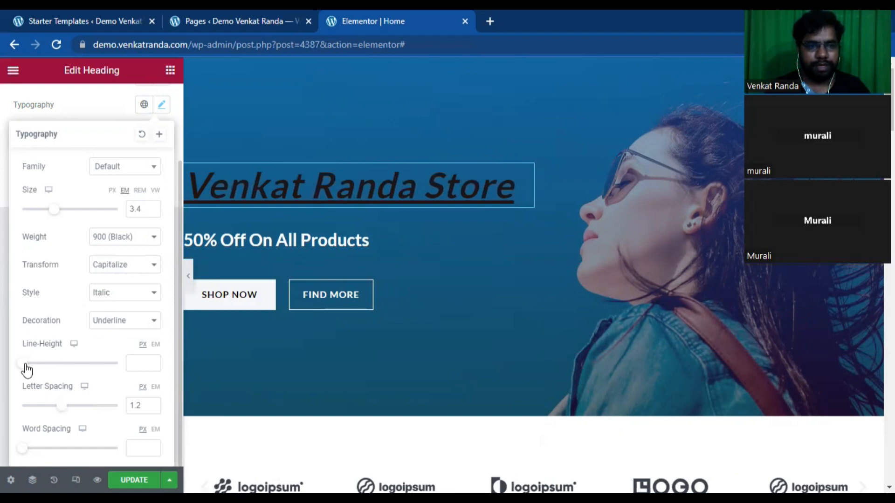
pyautogui.moveTo(42, 368)
pyautogui.mouseDown()
pyautogui.moveTo(56, 369)
pyautogui.moveTo(44, 371)
pyautogui.mouseUp()
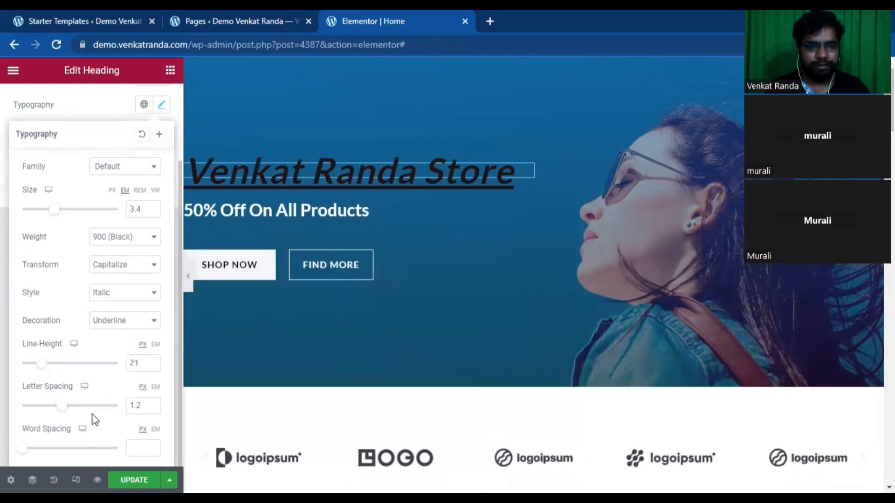
pyautogui.scroll(2, 85, 418)
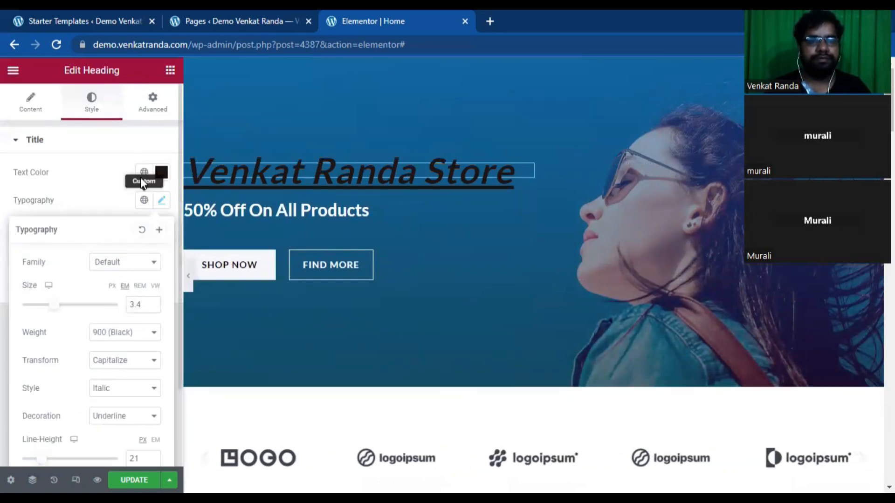
# - Set the store heading's size to XXL on the Content tab
pyautogui.click(40, 114)
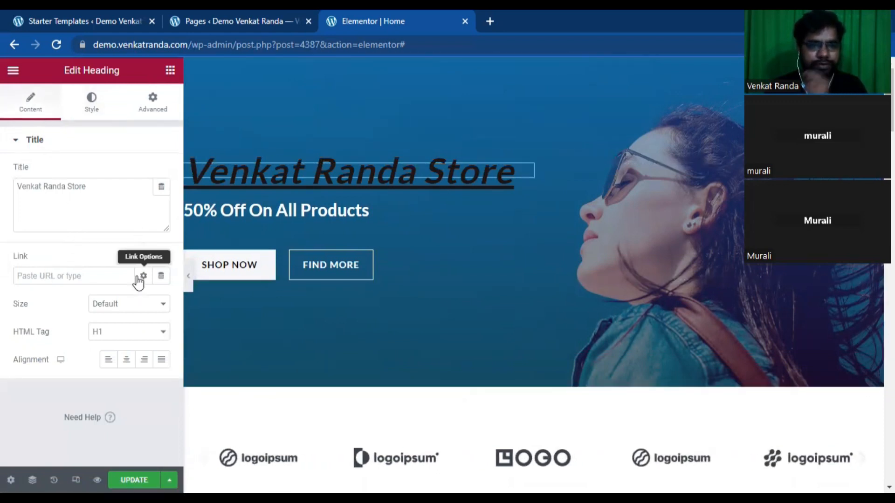
pyautogui.click(34, 276)
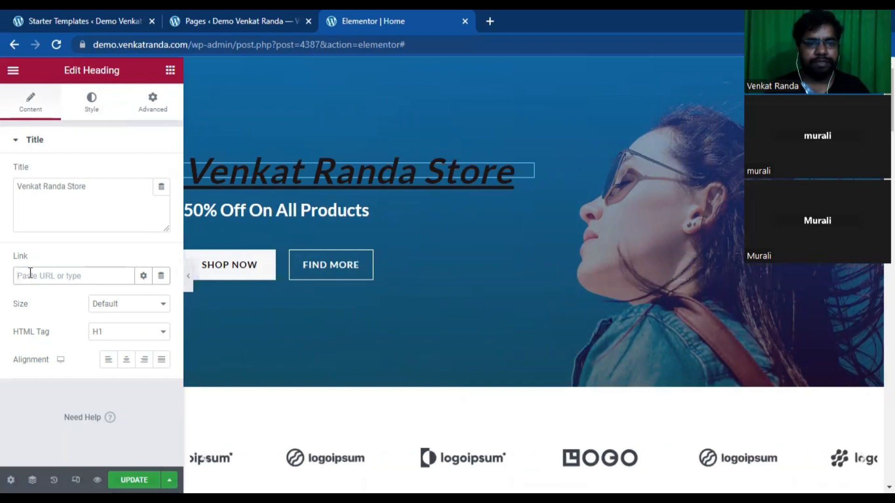
pyautogui.click(115, 309)
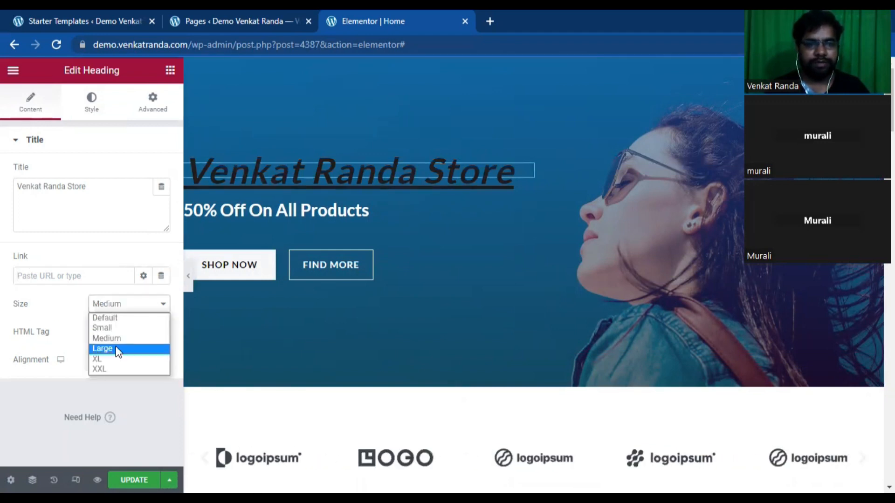
pyautogui.click(116, 349)
pyautogui.click(106, 311)
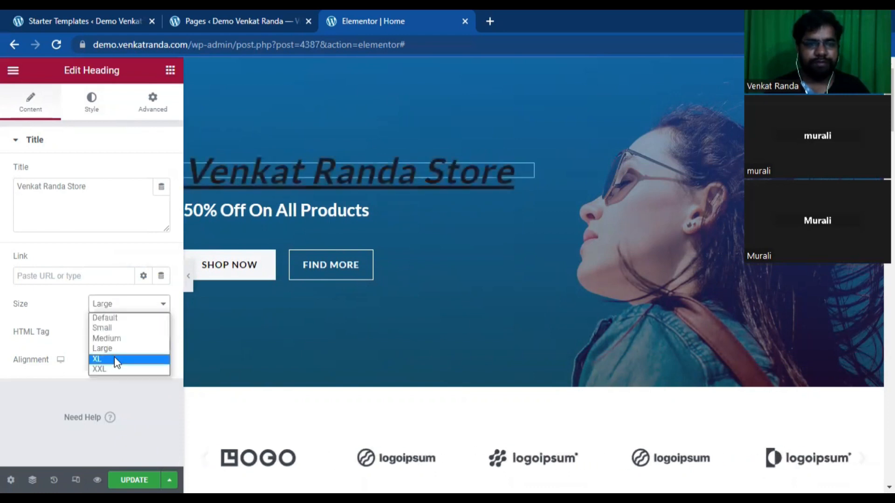
pyautogui.click(114, 357)
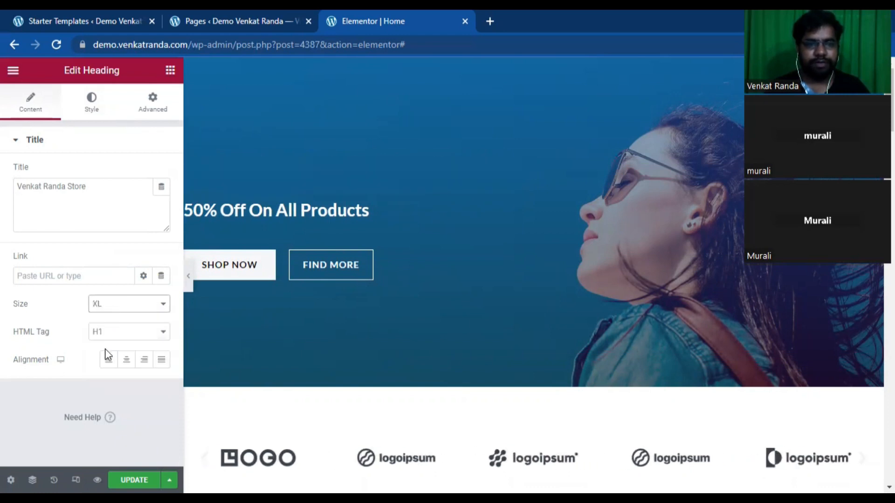
pyautogui.click(107, 368)
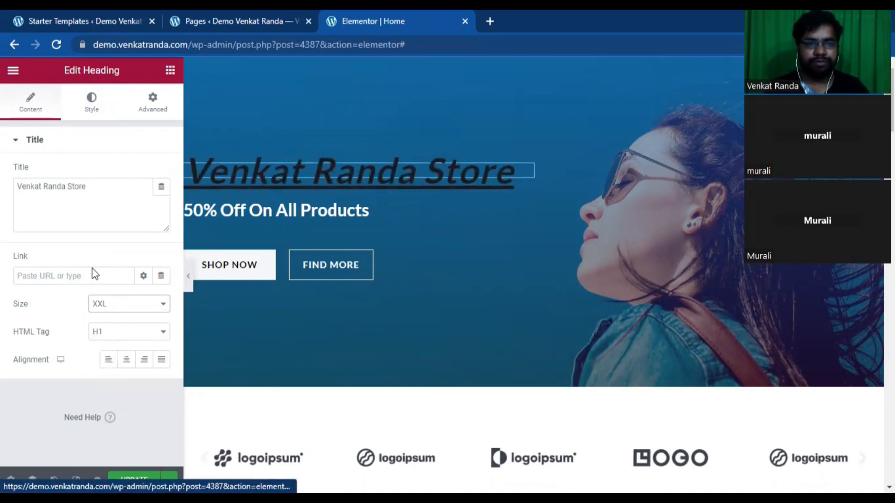
# - Keep the heading's HTML tag as H1 after trying H2 and H5, and align it left
pyautogui.click(103, 339)
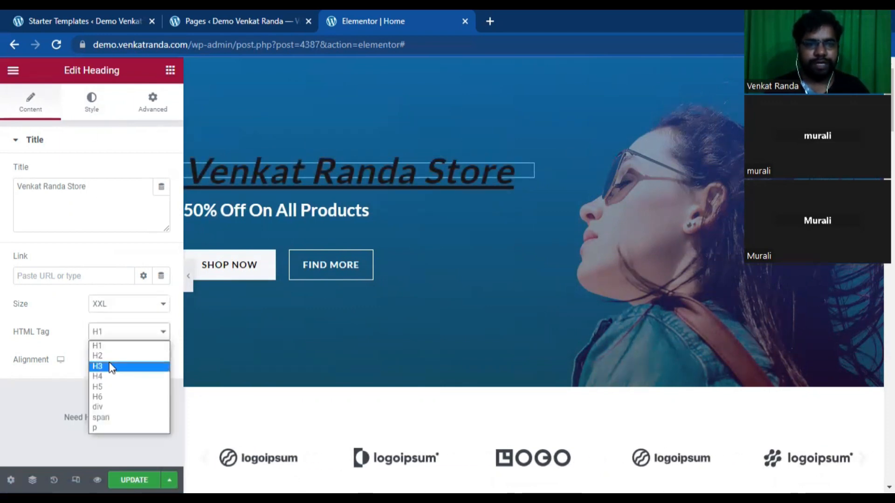
pyautogui.click(104, 357)
pyautogui.click(105, 333)
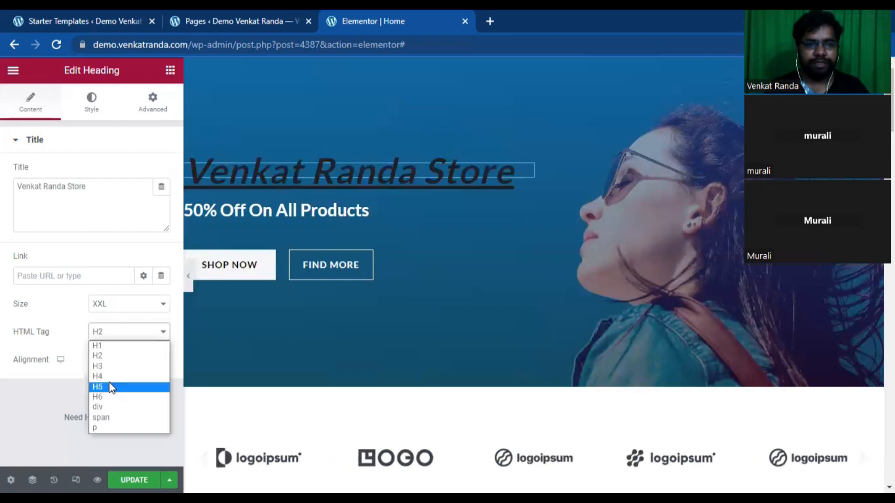
pyautogui.click(110, 387)
pyautogui.click(108, 335)
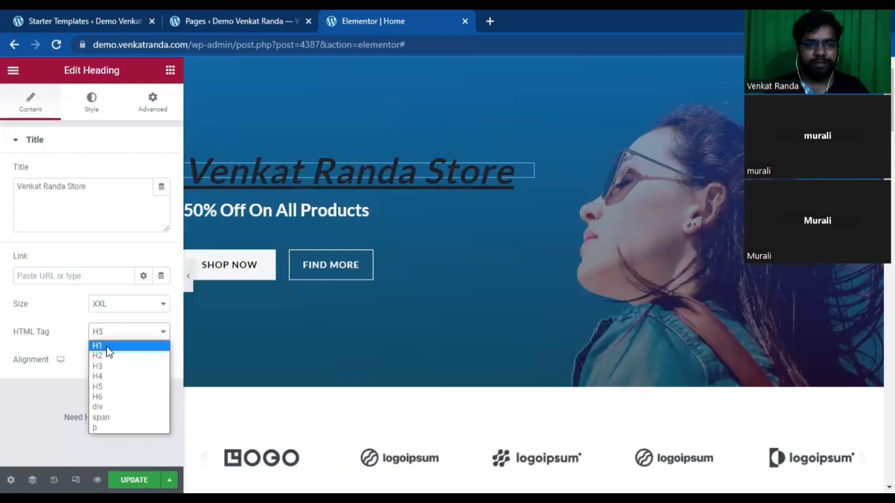
pyautogui.click(106, 348)
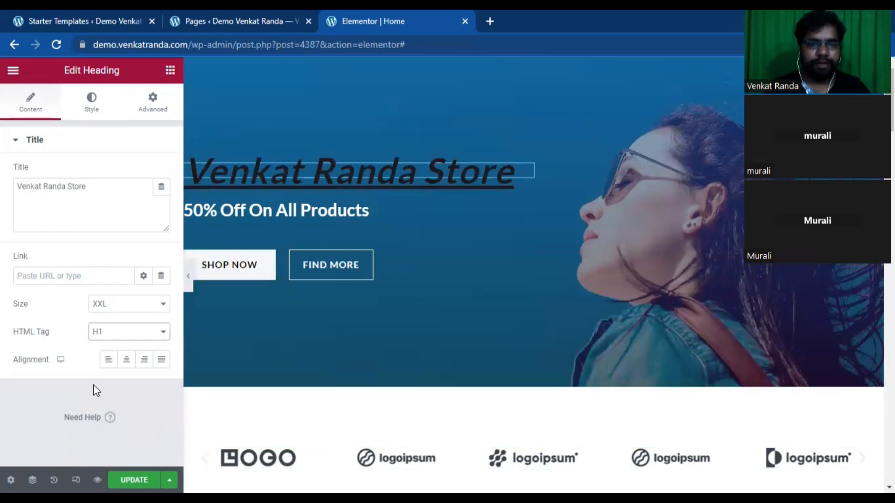
pyautogui.click(124, 361)
pyautogui.click(107, 361)
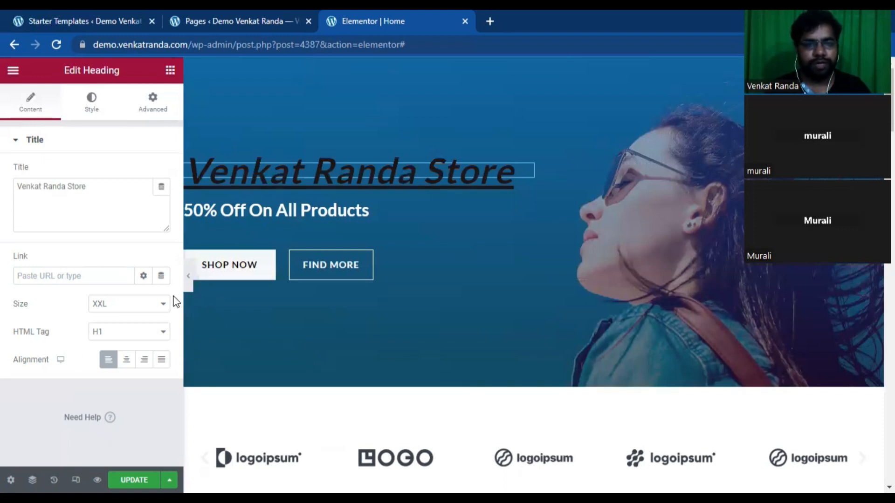
pyautogui.click(189, 278)
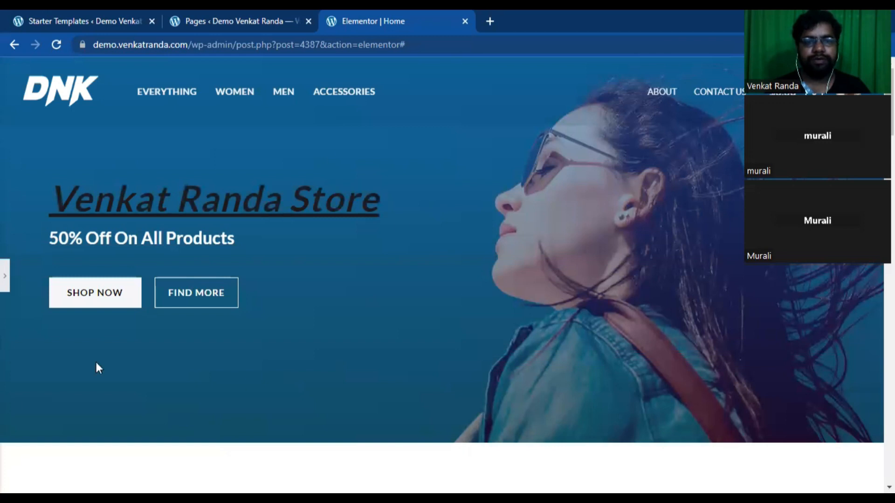
# - Scroll through the full-width page preview, then restore the editing panel with its widget list
pyautogui.scroll(-5, 407, 278)
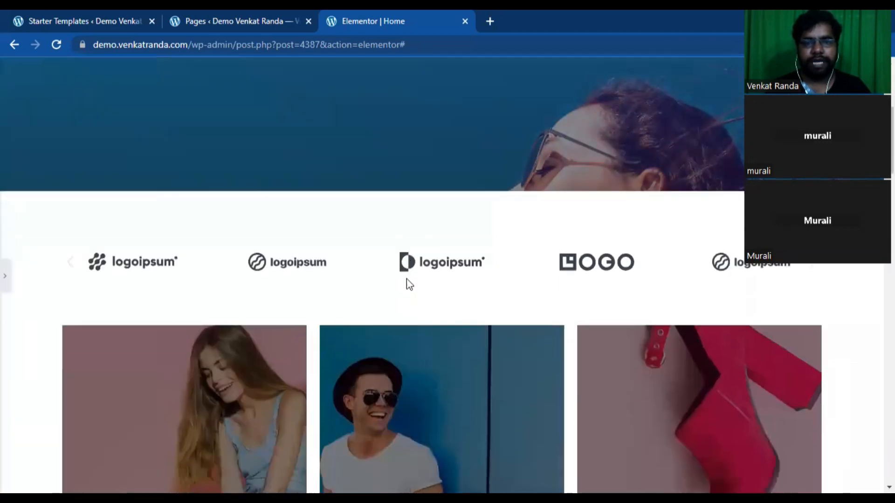
pyautogui.scroll(4, 406, 279)
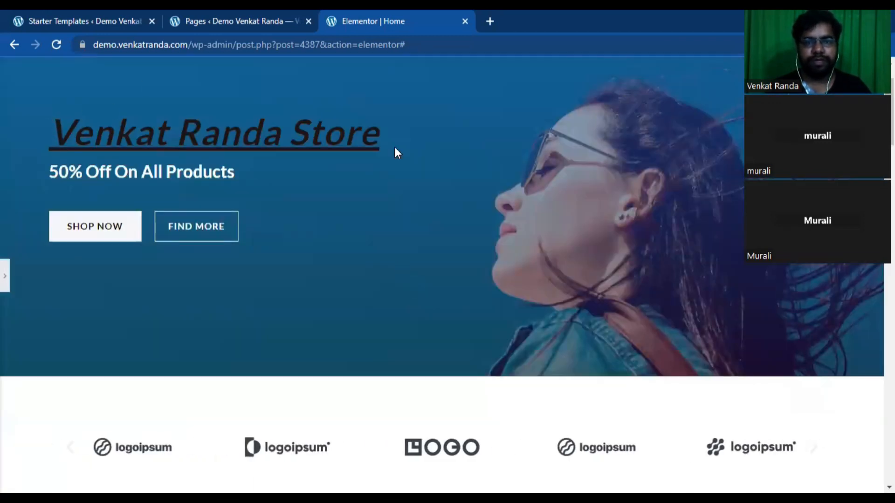
pyautogui.click(5, 280)
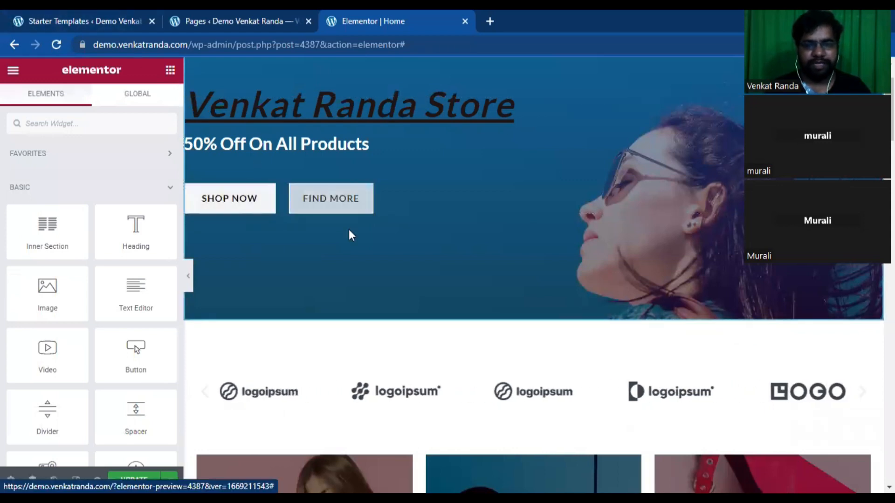
pyautogui.rightClick(367, 198)
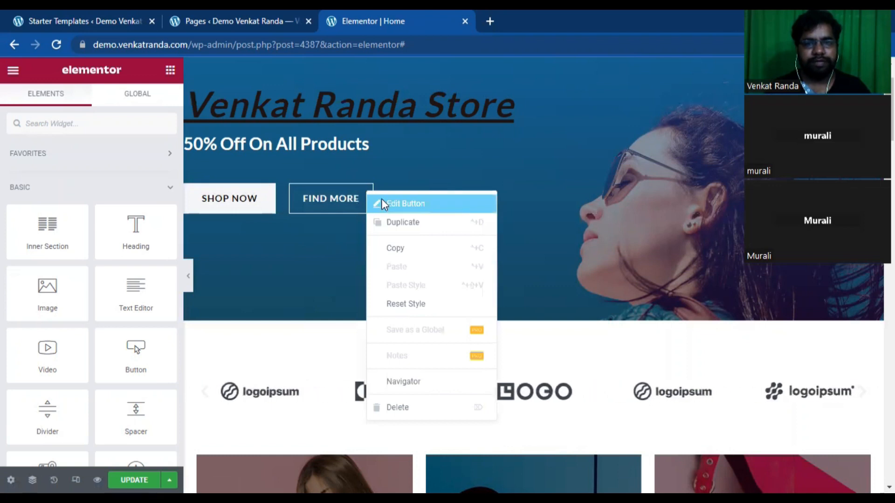
pyautogui.click(381, 201)
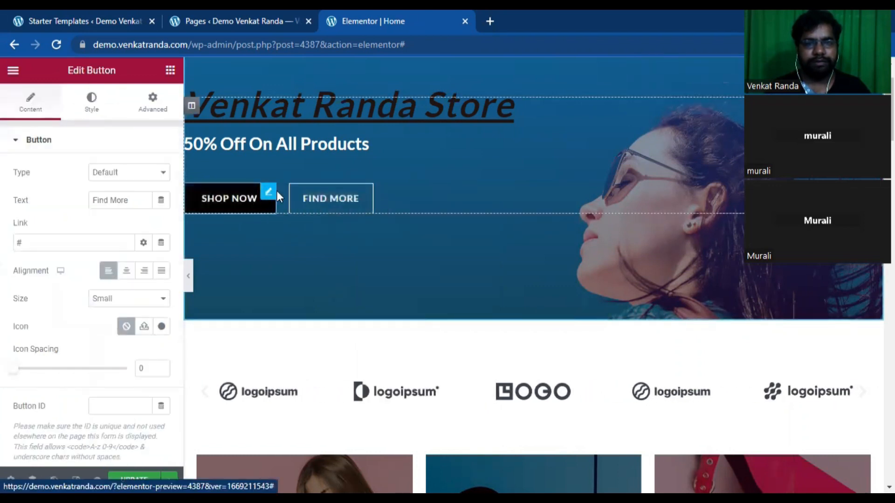
pyautogui.rightClick(268, 191)
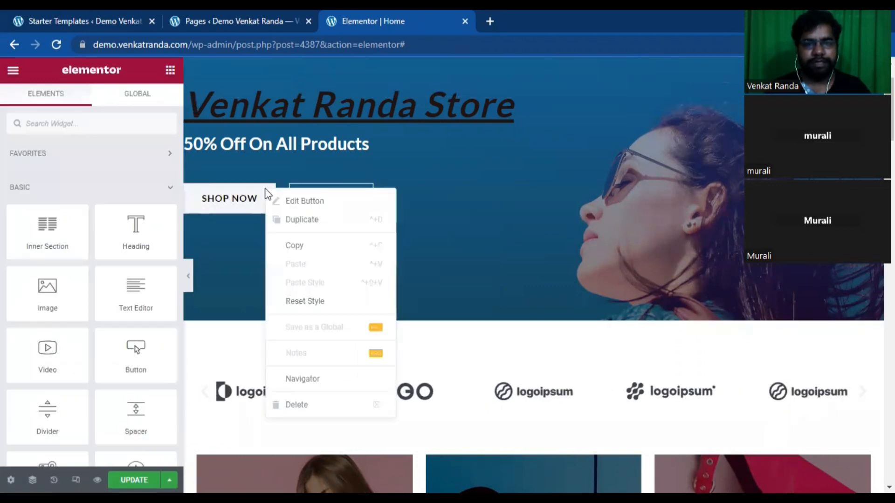
pyautogui.click(290, 209)
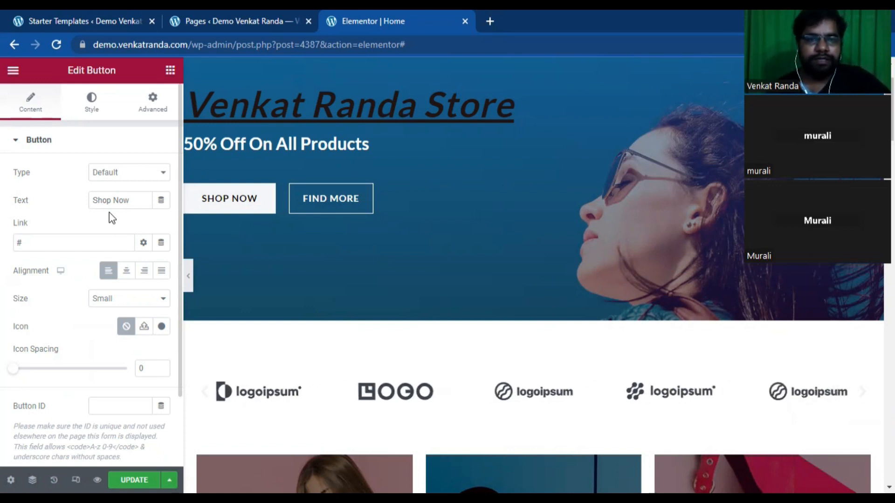
pyautogui.click(171, 71)
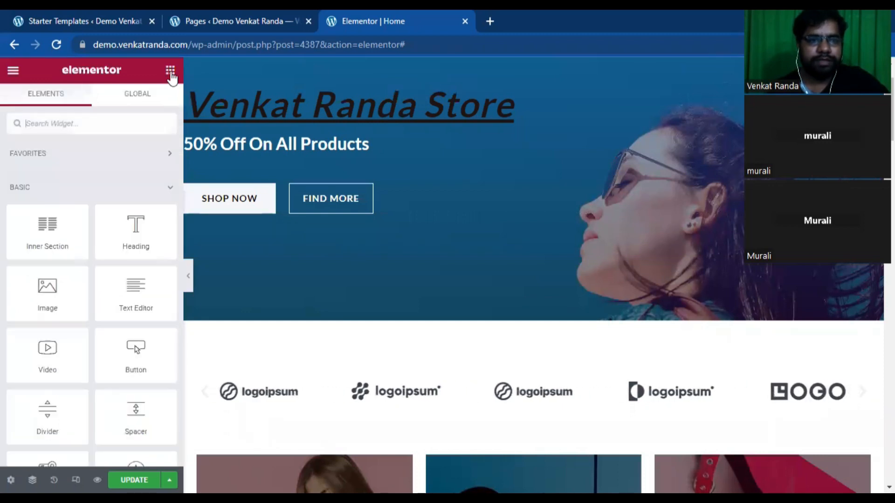
pyautogui.scroll(-10, 48, 248)
pyautogui.scroll(-5, 48, 248)
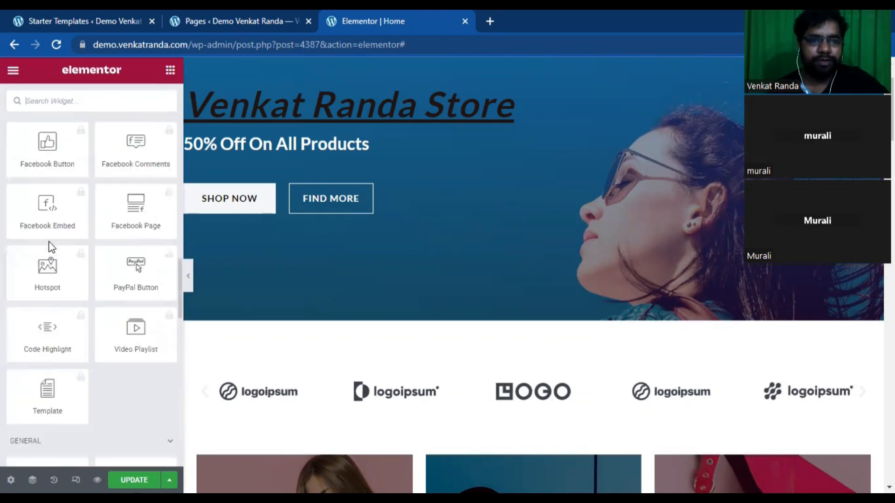
pyautogui.scroll(15, 52, 247)
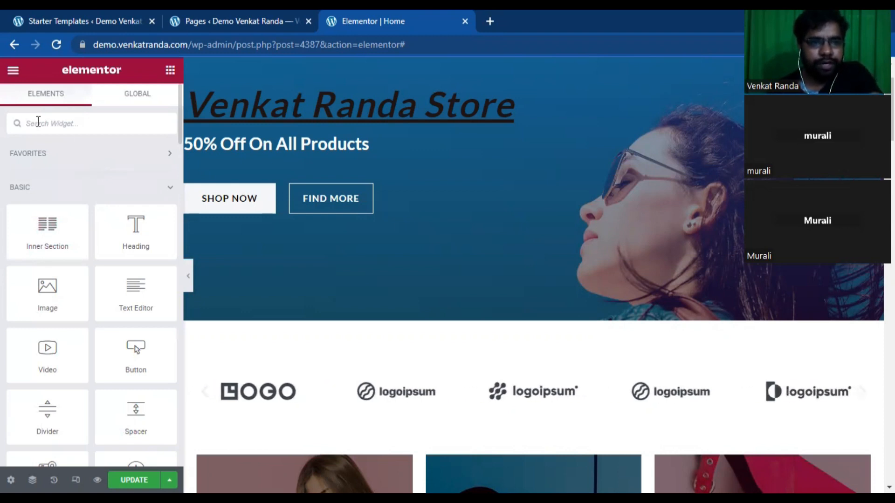
pyautogui.scroll(-2, 101, 172)
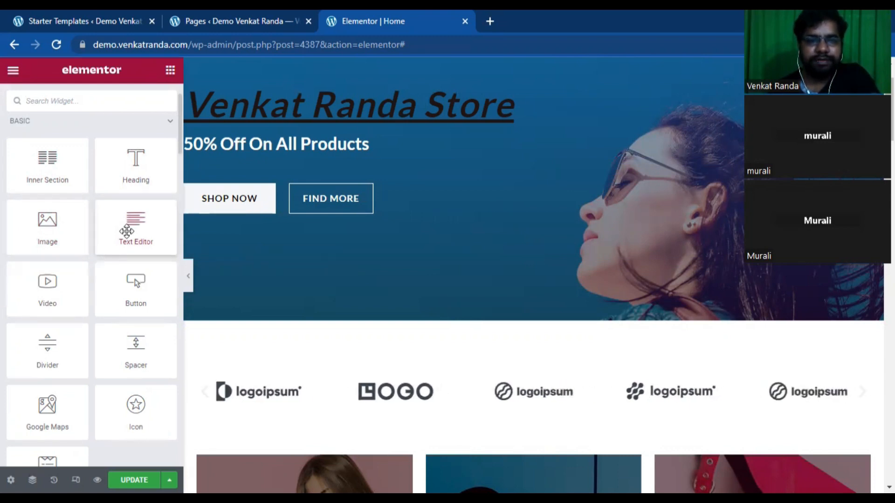
pyautogui.scroll(-2, 126, 231)
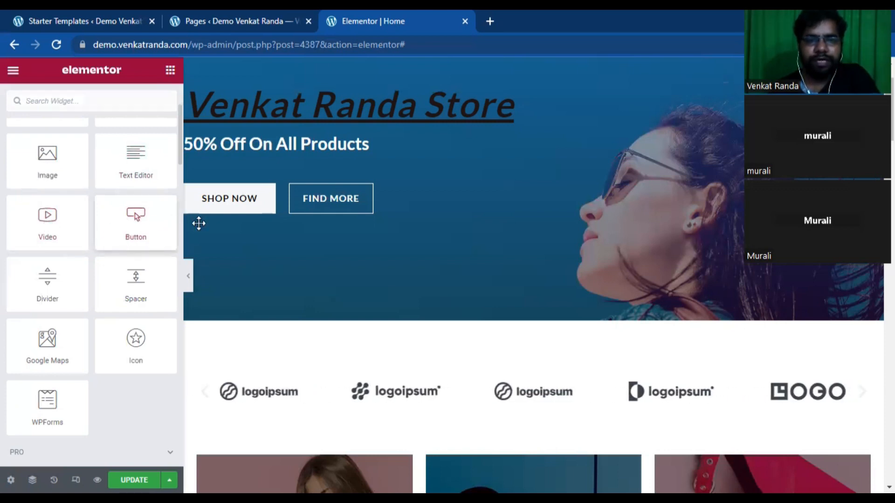
pyautogui.moveTo(198, 223); pyautogui.dragTo(239, 224)
pyautogui.moveTo(365, 152); pyautogui.dragTo(365, 154)
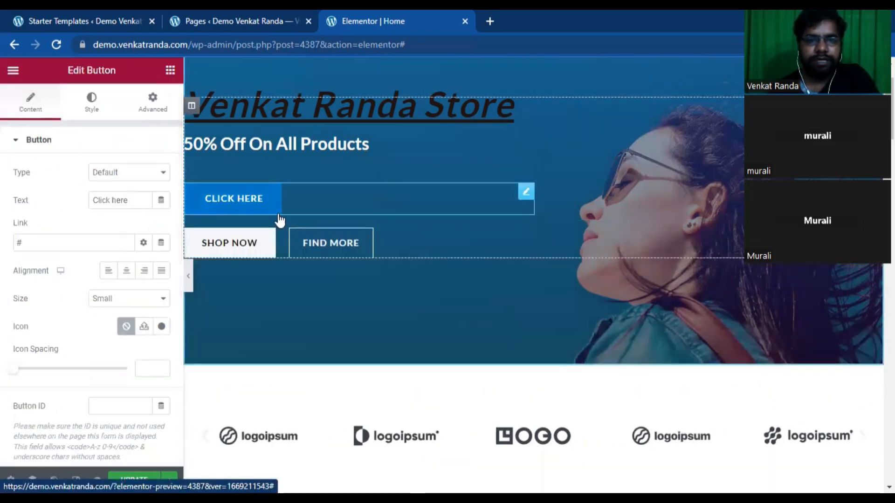
pyautogui.click(171, 70)
pyautogui.scroll(-3, 99, 319)
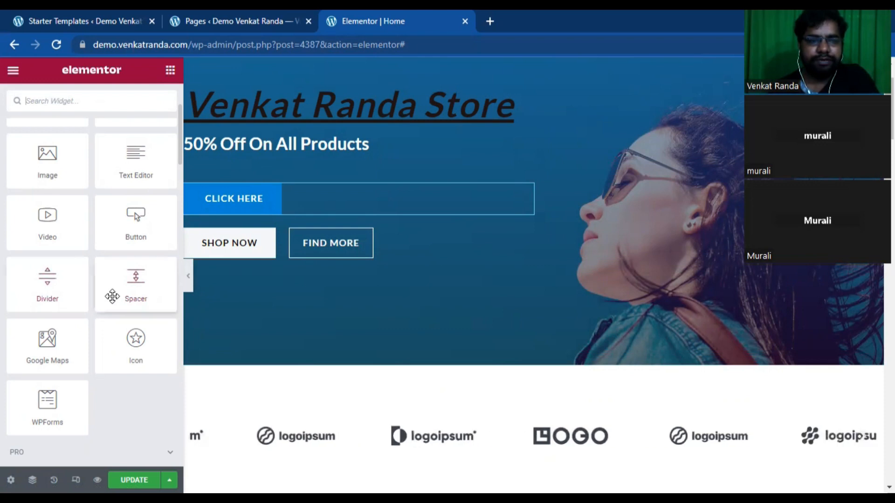
pyautogui.scroll(-1, 111, 293)
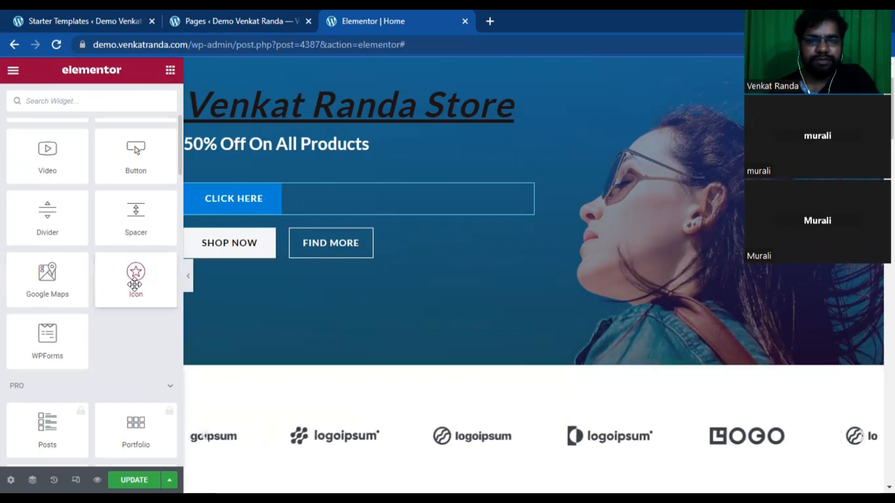
pyautogui.scroll(-3, 135, 291)
pyautogui.scroll(-1, 107, 247)
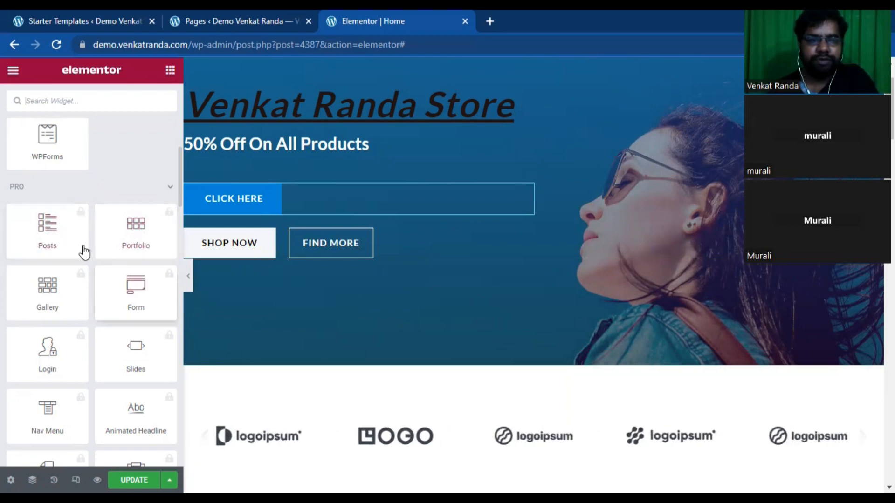
pyautogui.scroll(5, 122, 188)
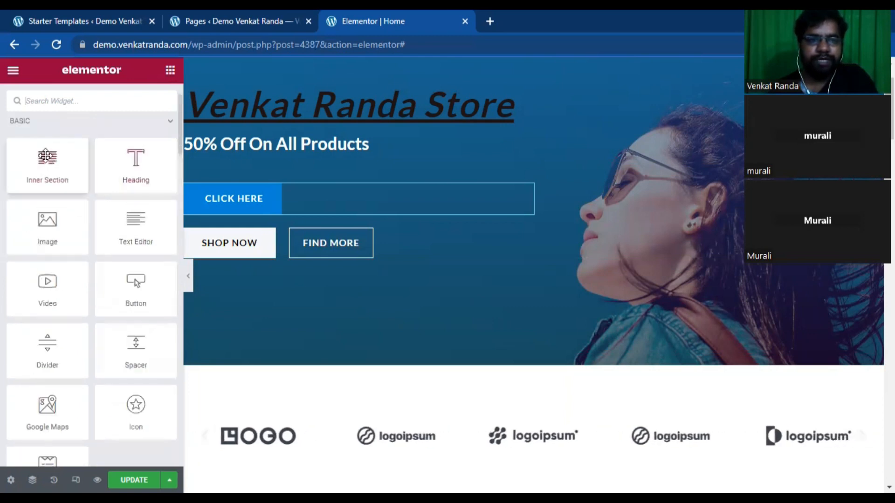
pyautogui.scroll(-1, 71, 236)
pyautogui.scroll(-20, 71, 235)
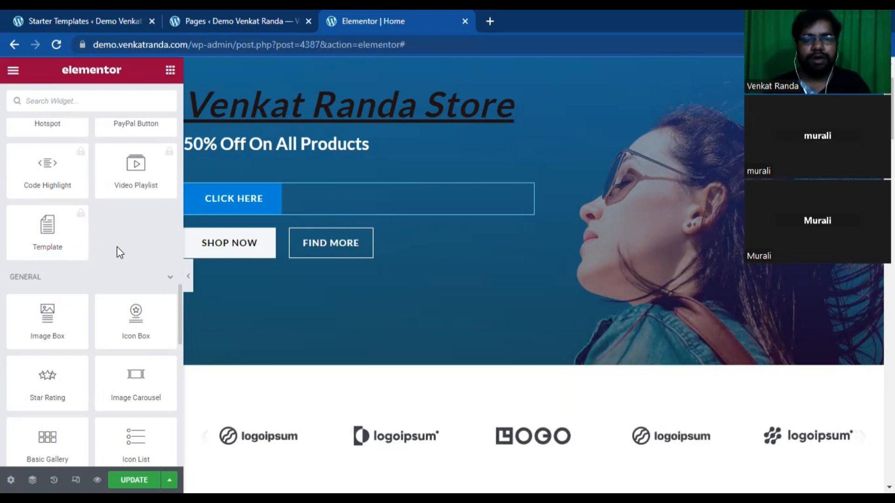
# - Search Google for 'elementor addons' in a new tab, then return to the WordPress Pages tab
pyautogui.click(208, 14)
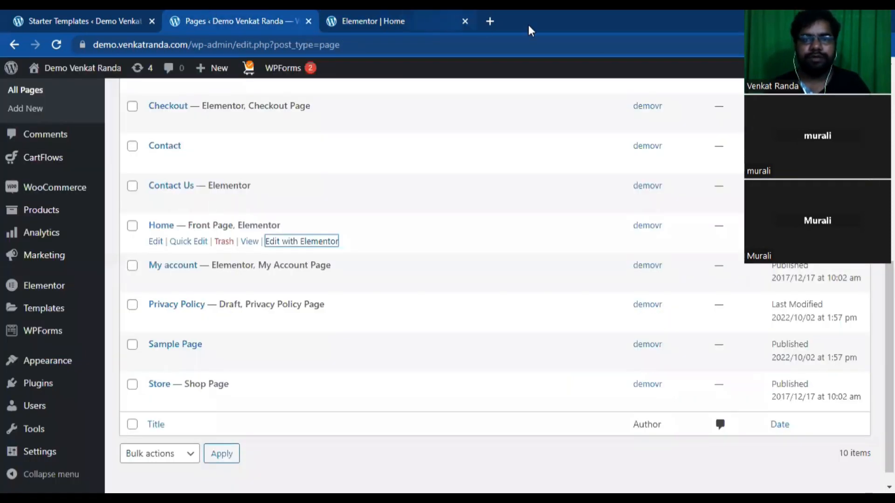
pyautogui.click(491, 21)
pyautogui.write('elementor ')
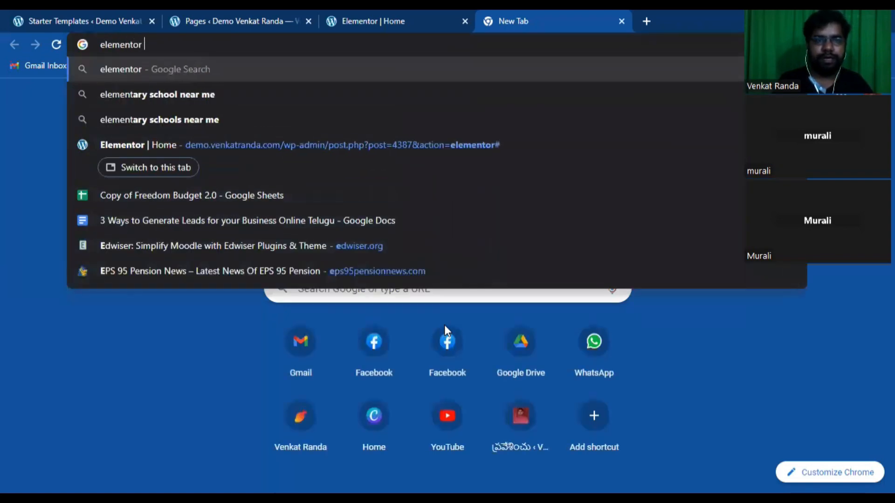
pyautogui.write('addons')
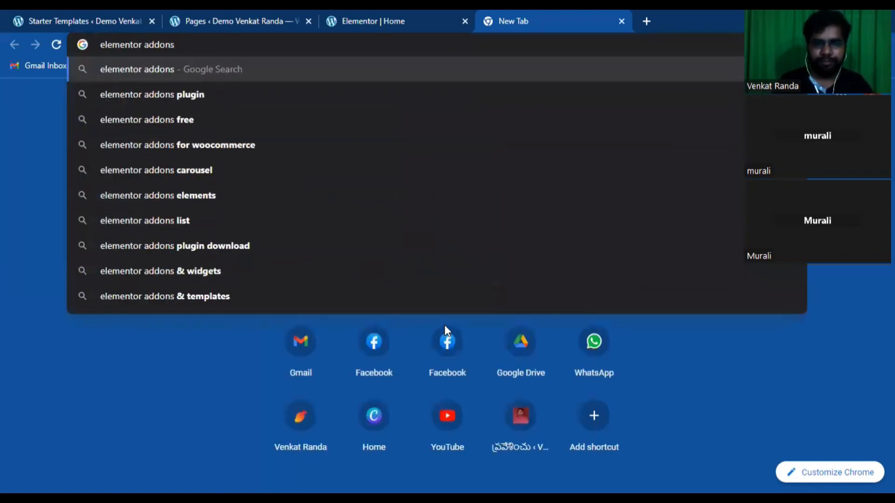
pyautogui.press('Return')
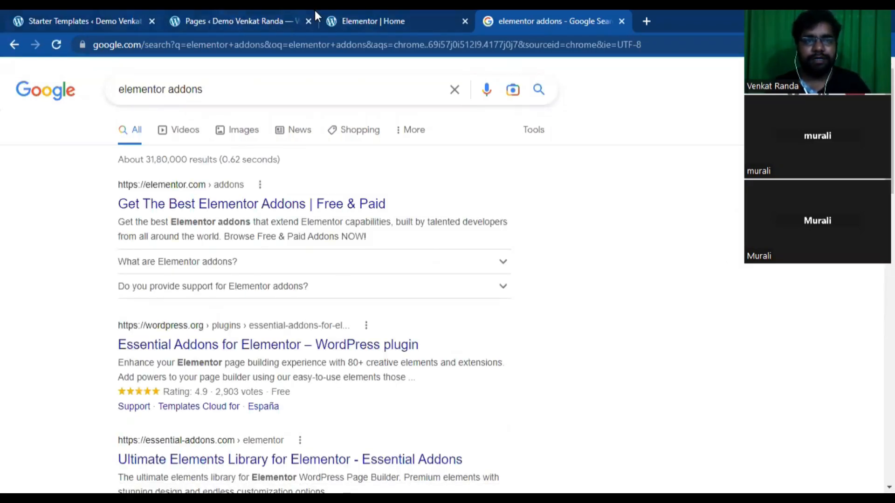
pyautogui.click(222, 14)
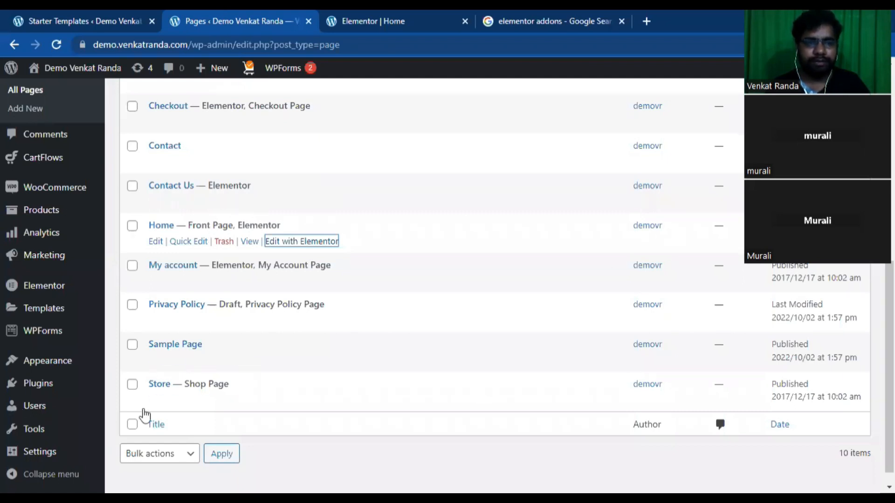
# - Search Plugins > Add New for 'elementor add' and scroll through the 864 matching plugins
pyautogui.click(140, 410)
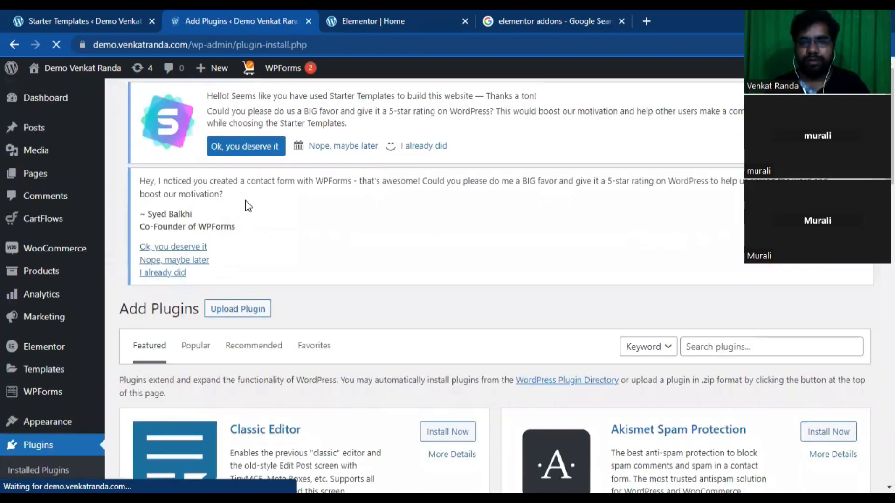
pyautogui.scroll(-4, 245, 206)
pyautogui.scroll(-1, 711, 140)
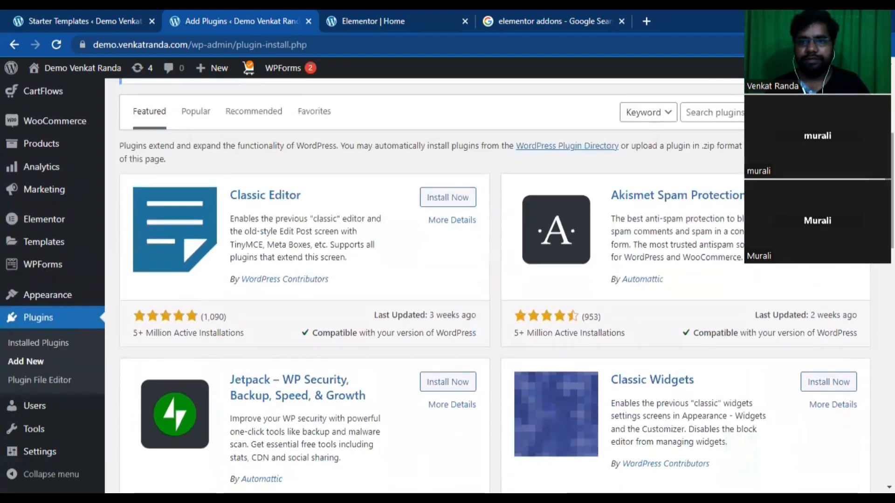
pyautogui.click(707, 113)
pyautogui.write('e')
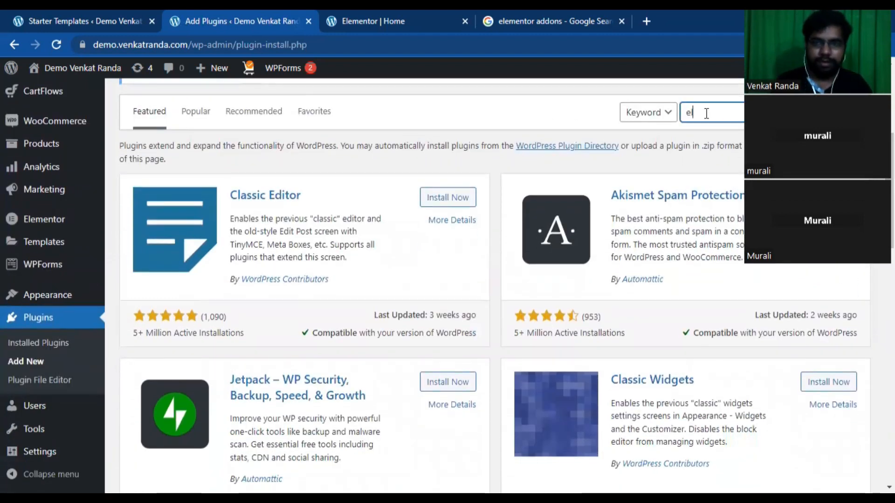
pyautogui.write('lementor addons')
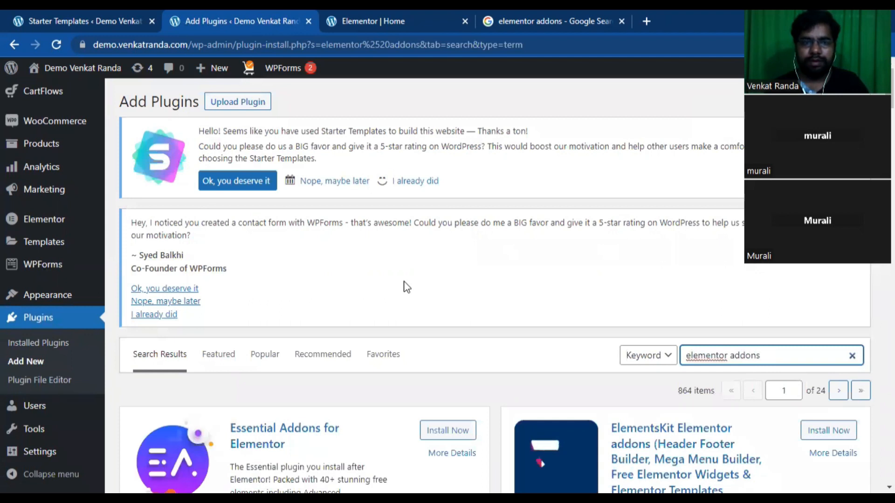
pyautogui.scroll(-5, 407, 286)
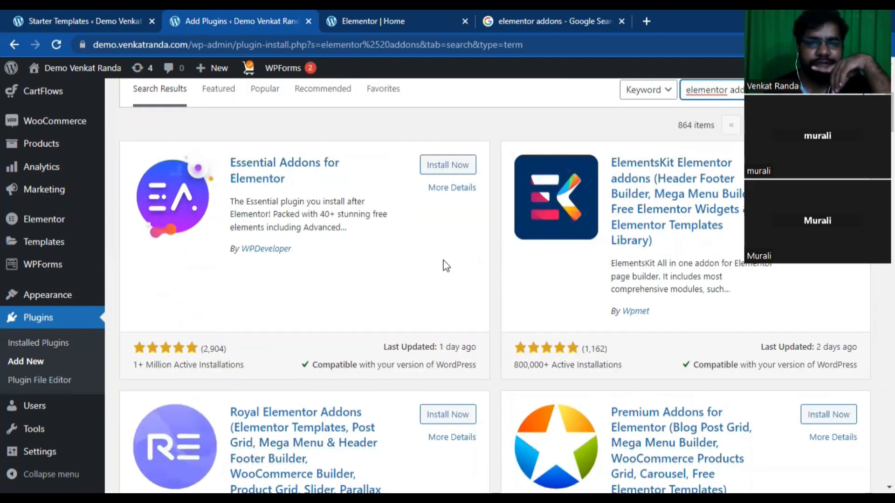
pyautogui.scroll(-3, 446, 266)
pyautogui.scroll(4, 443, 261)
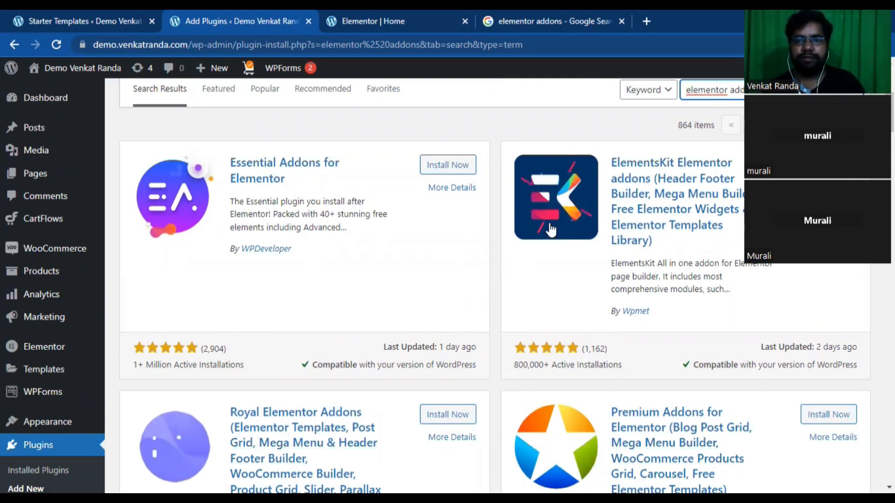
pyautogui.scroll(-10, 326, 335)
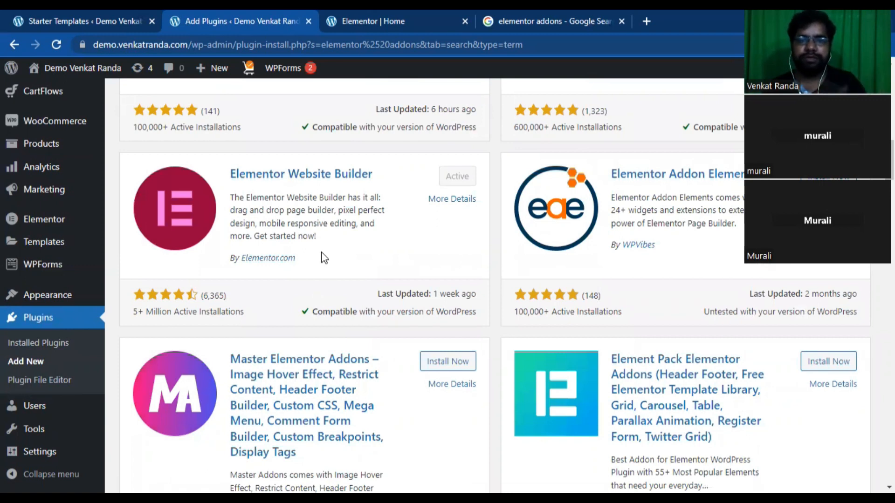
# - Back in the Elementor Home tab, try moving Click Here and inspecting Find More, leaving both buttons unchanged
pyautogui.click(373, 11)
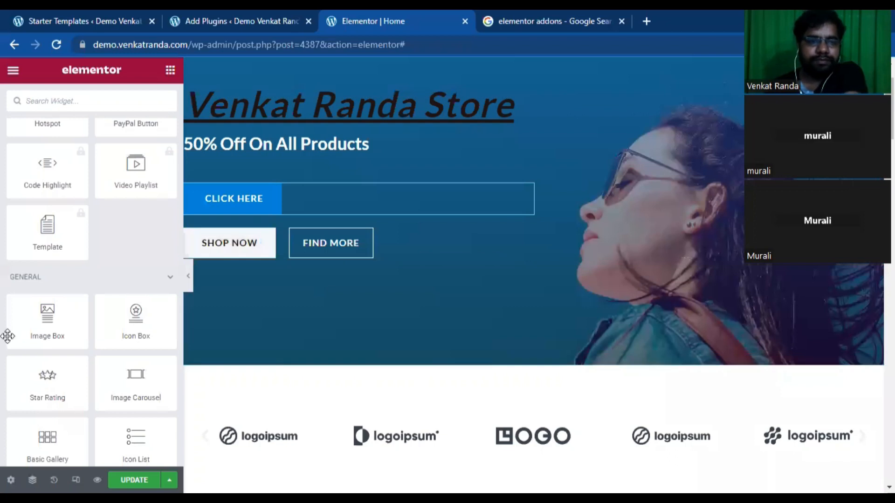
pyautogui.scroll(-6, 126, 345)
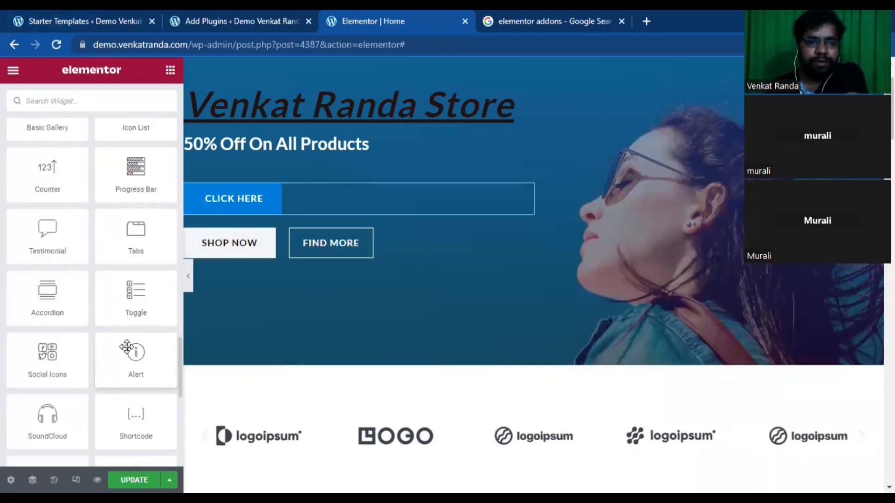
pyautogui.scroll(-10, 127, 346)
pyautogui.scroll(12, 127, 346)
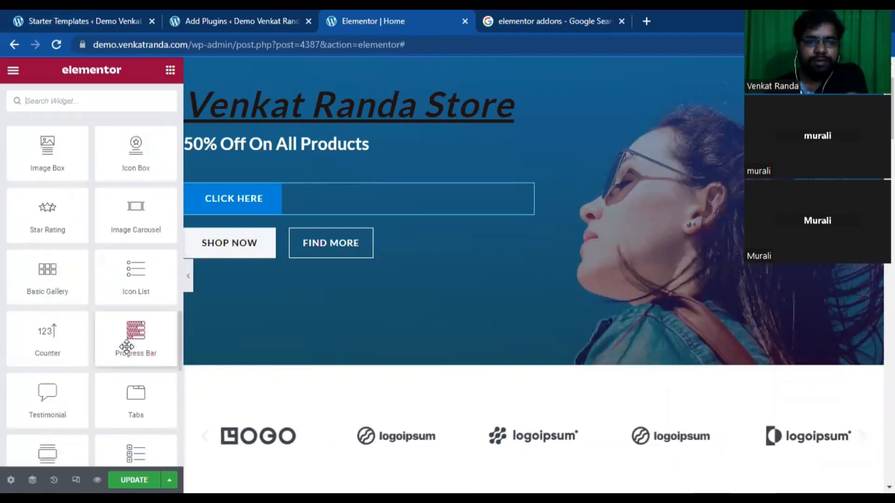
pyautogui.scroll(-8, 126, 347)
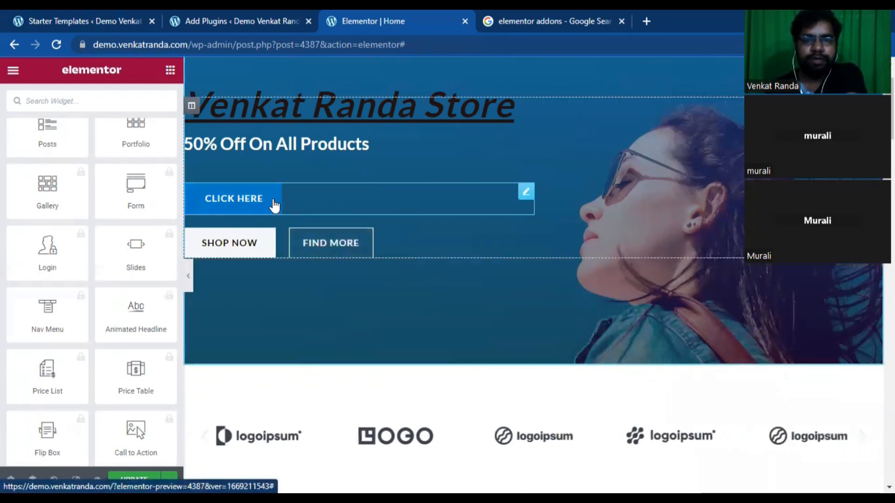
pyautogui.moveTo(527, 198); pyautogui.dragTo(399, 210)
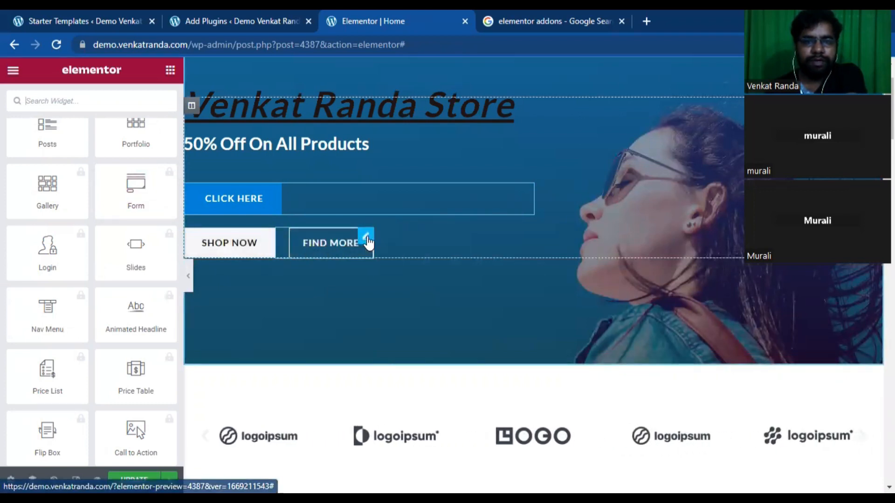
pyautogui.rightClick(369, 241)
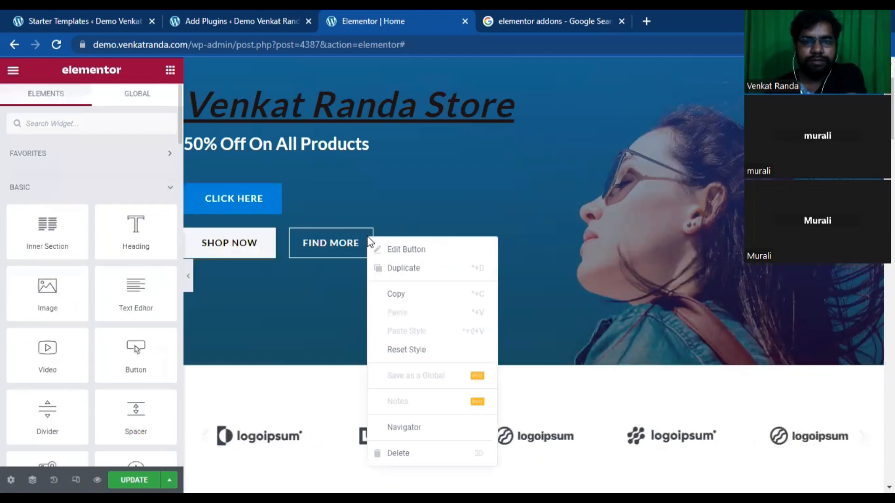
pyautogui.click(279, 310)
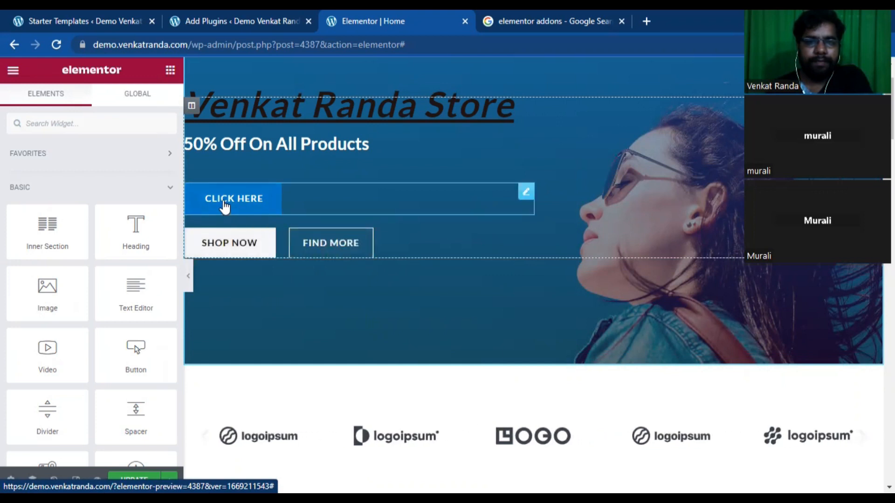
# - Search the widgets for 'button' and drop a new CLICK HERE button right below SHOP NOW
pyautogui.click(171, 72)
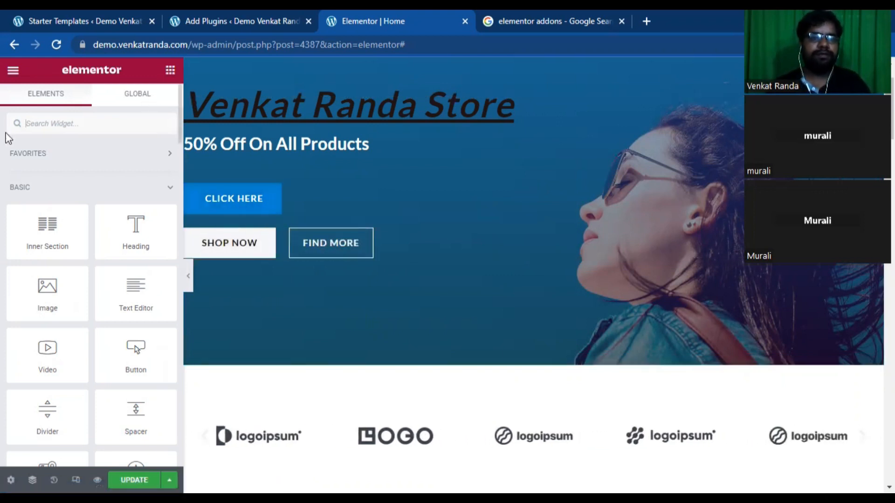
pyautogui.write('button')
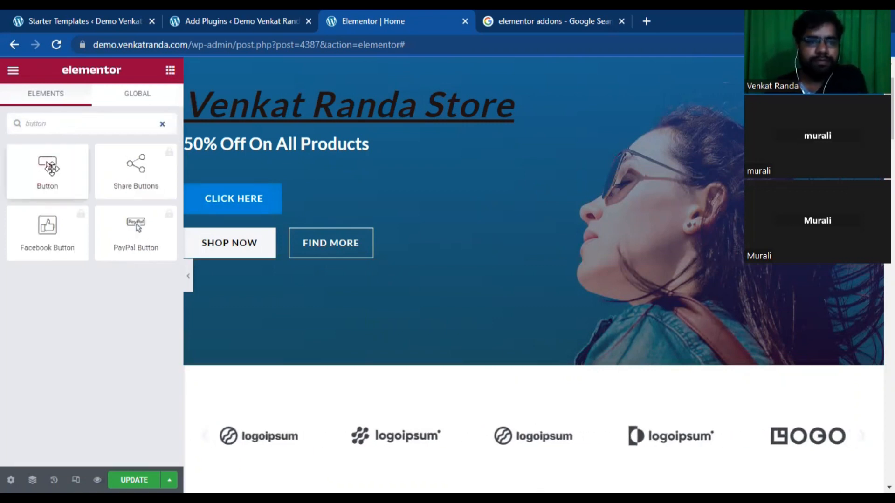
pyautogui.moveTo(368, 204); pyautogui.dragTo(309, 232)
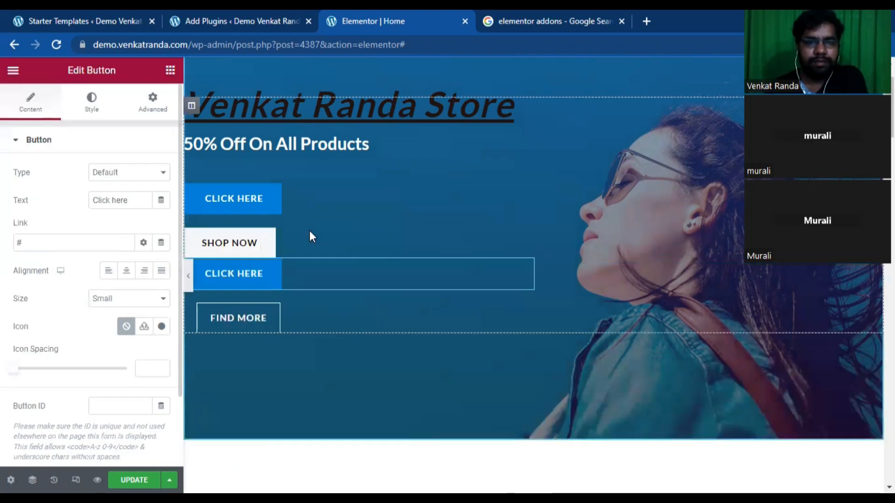
pyautogui.rightClick(526, 265)
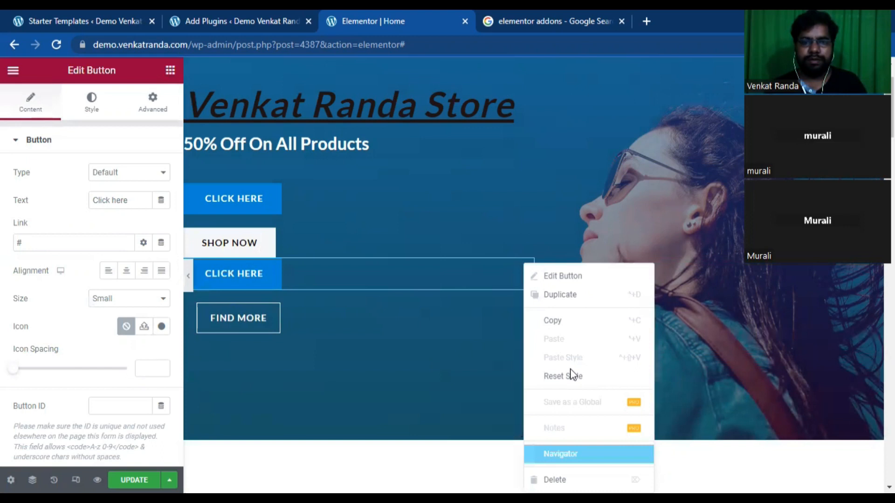
pyautogui.click(571, 454)
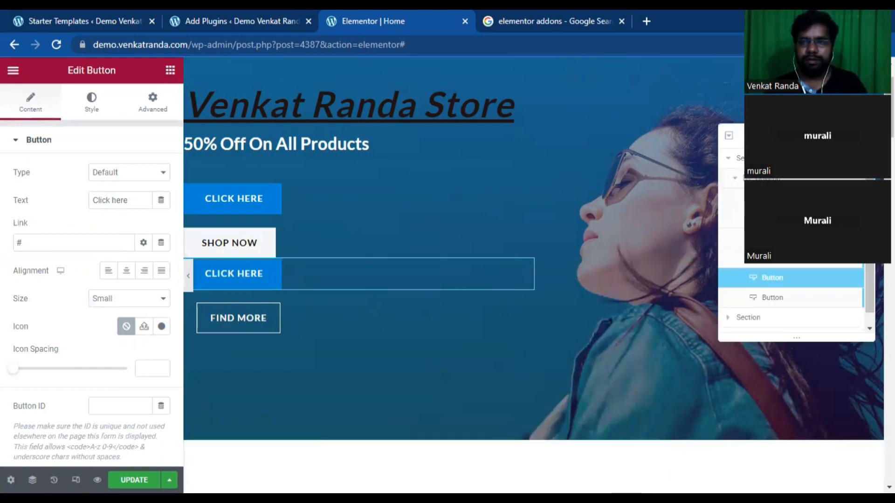
pyautogui.click(864, 136)
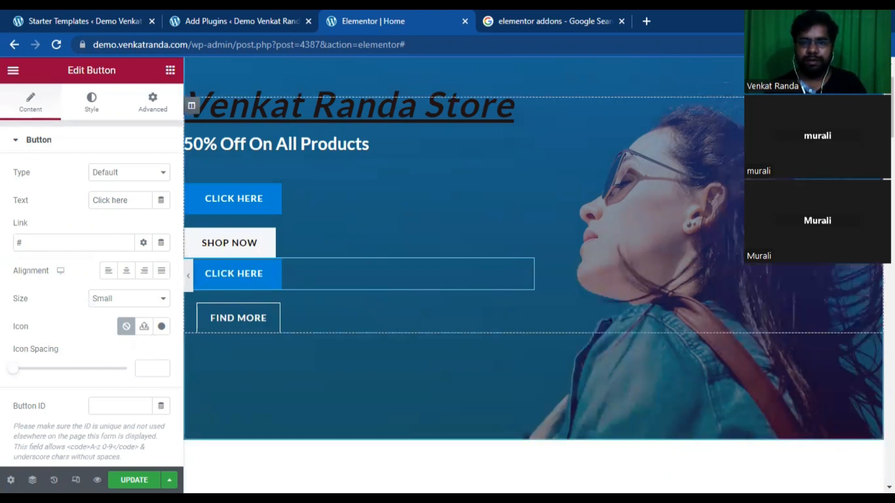
# - Delete the SHOP NOW button and place an inner section between the hero buttons
pyautogui.rightClick(270, 238)
pyautogui.press('Delete')
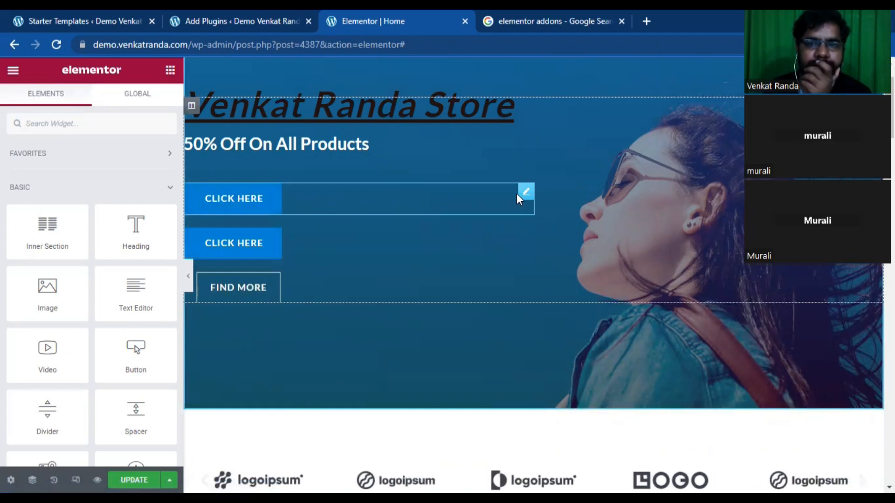
pyautogui.moveTo(503, 243); pyautogui.dragTo(386, 276)
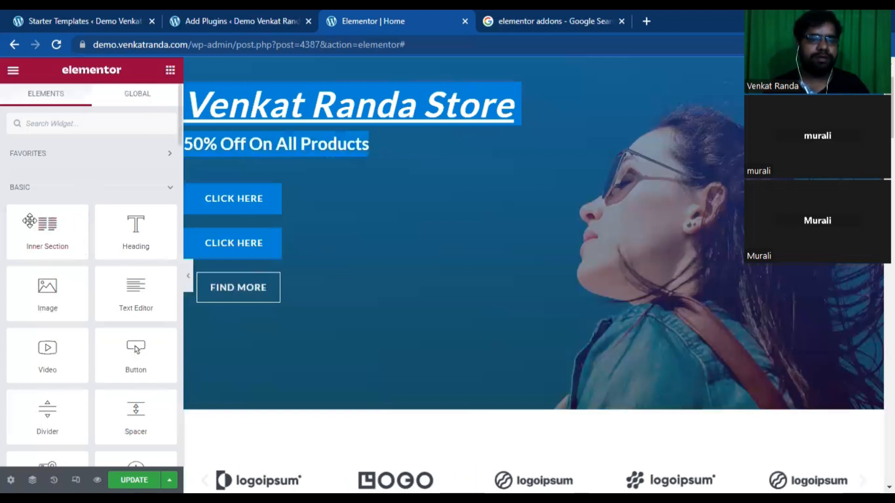
pyautogui.moveTo(57, 228); pyautogui.dragTo(345, 328)
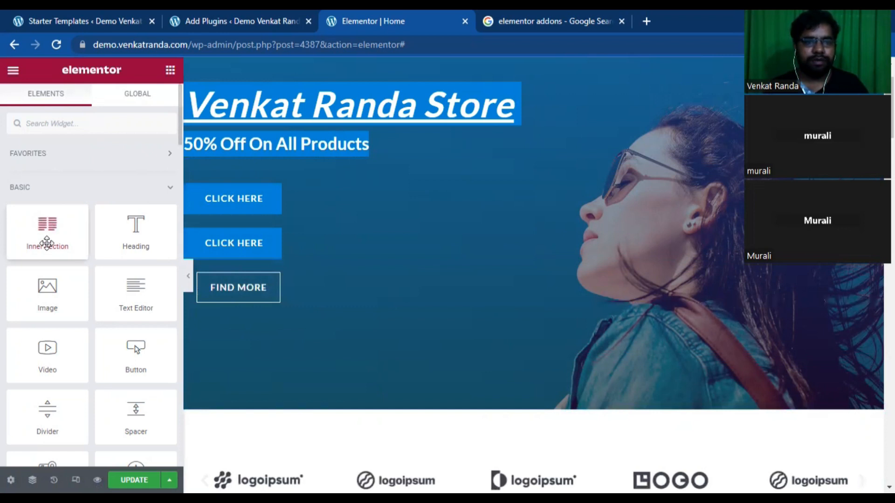
pyautogui.moveTo(294, 199)
pyautogui.mouseDown()
pyautogui.moveTo(295, 179)
pyautogui.moveTo(296, 209)
pyautogui.mouseUp()
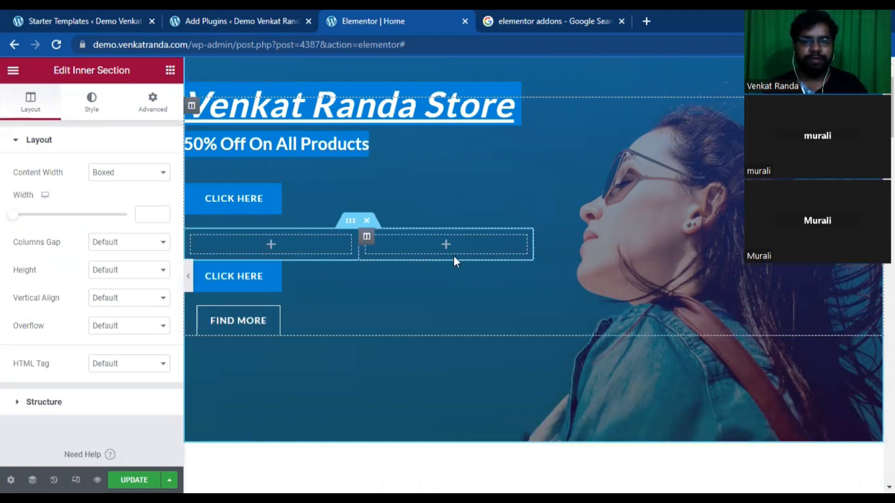
# - Delete FIND MORE and move the second button into the inner section's left column
pyautogui.rightClick(279, 319)
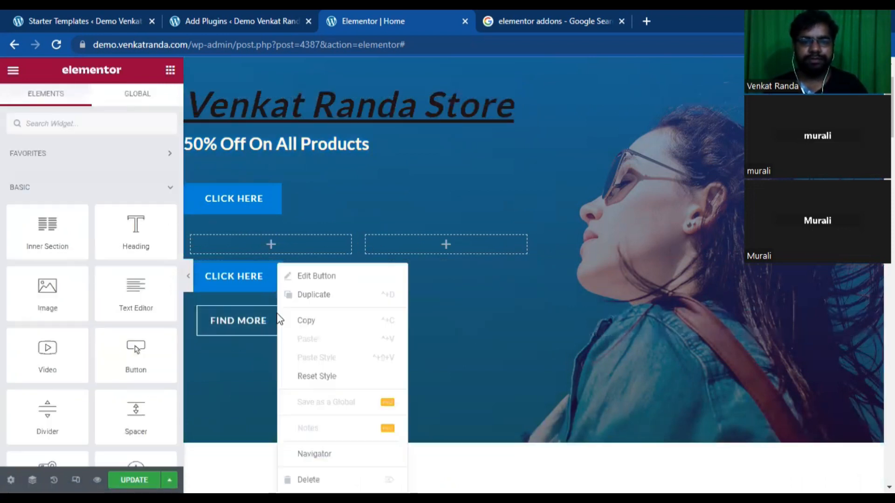
pyautogui.press('Delete')
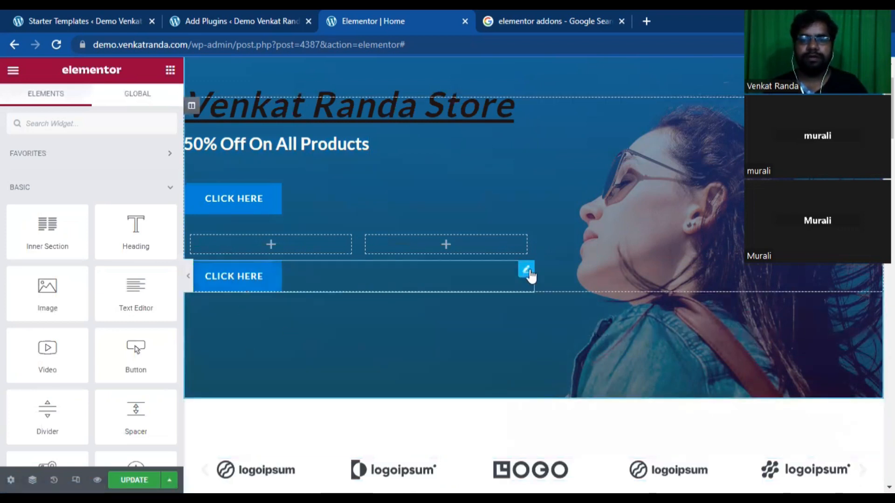
pyautogui.rightClick(530, 275)
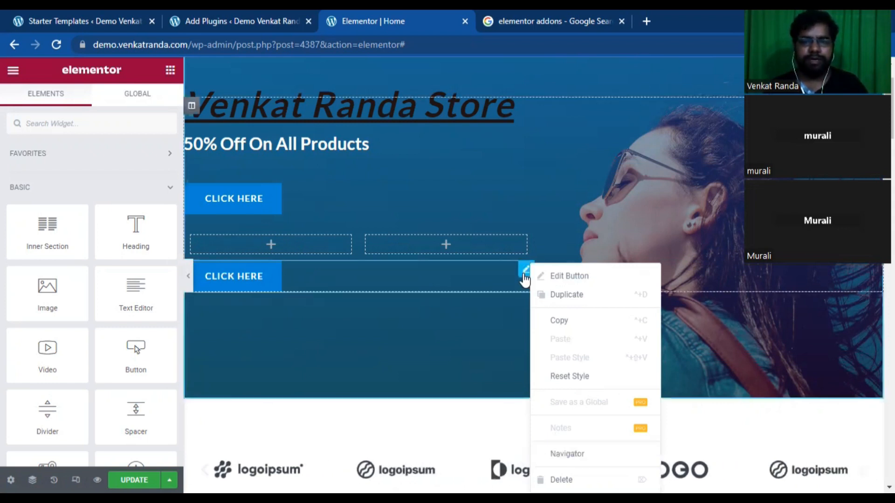
pyautogui.click(298, 247)
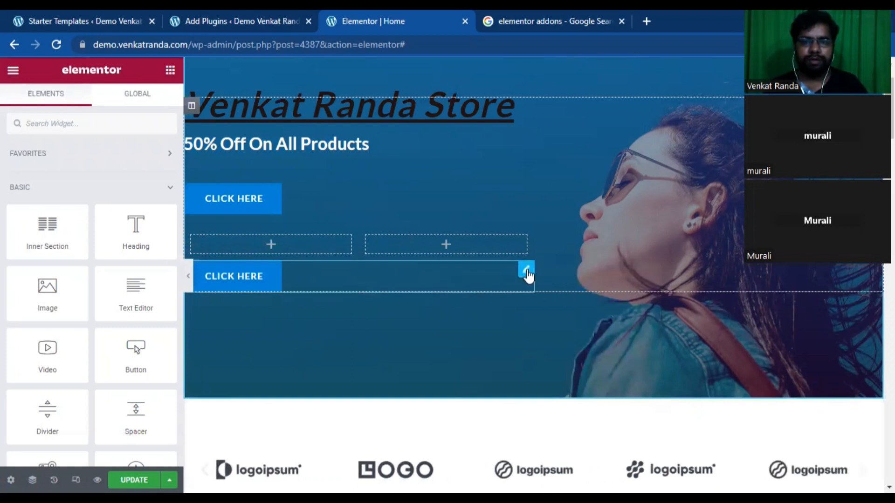
pyautogui.moveTo(527, 276); pyautogui.dragTo(296, 240)
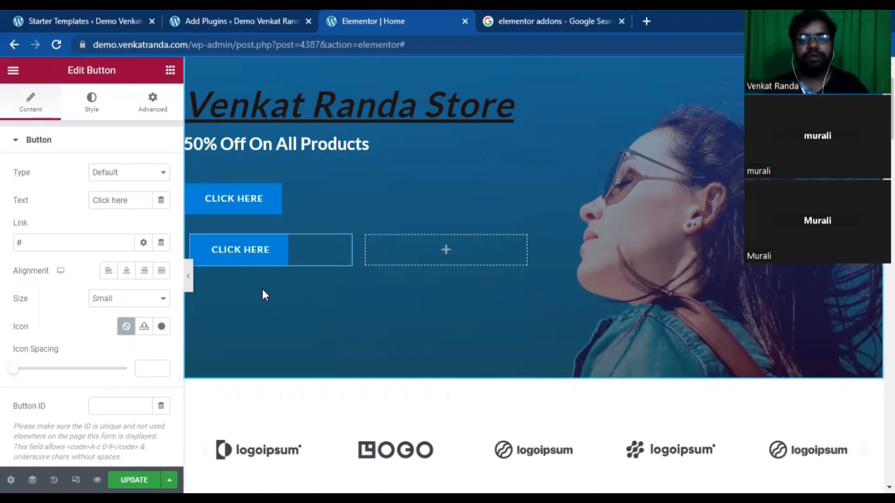
# - Undo three times to revert the trial button and inner-section edits
pyautogui.hotkey('ctrl', 'z')
pyautogui.hotkey('ctrl', 'z')
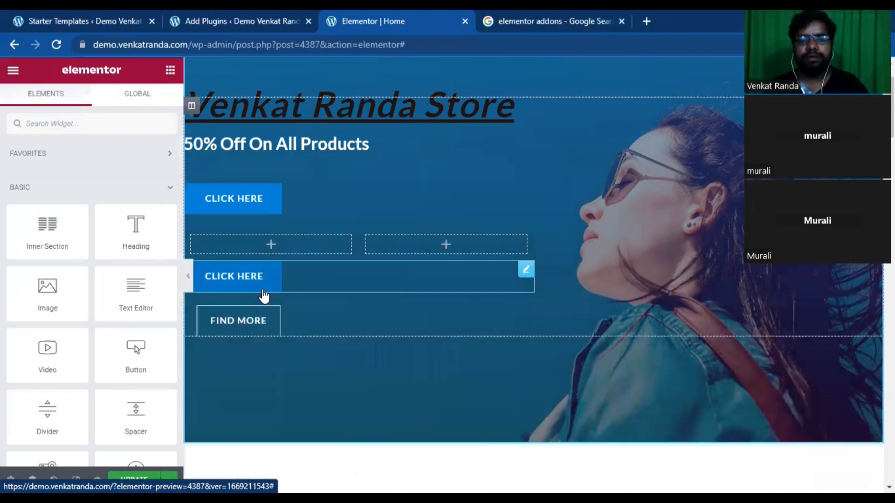
pyautogui.hotkey('ctrl', 'z')
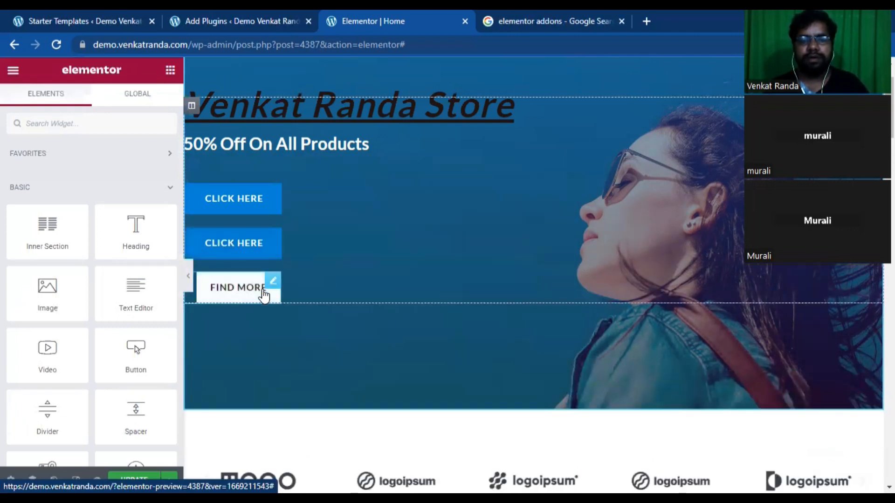
pyautogui.hotkey('ctrl', 'z')
pyautogui.hotkey('ctrl', 'z')
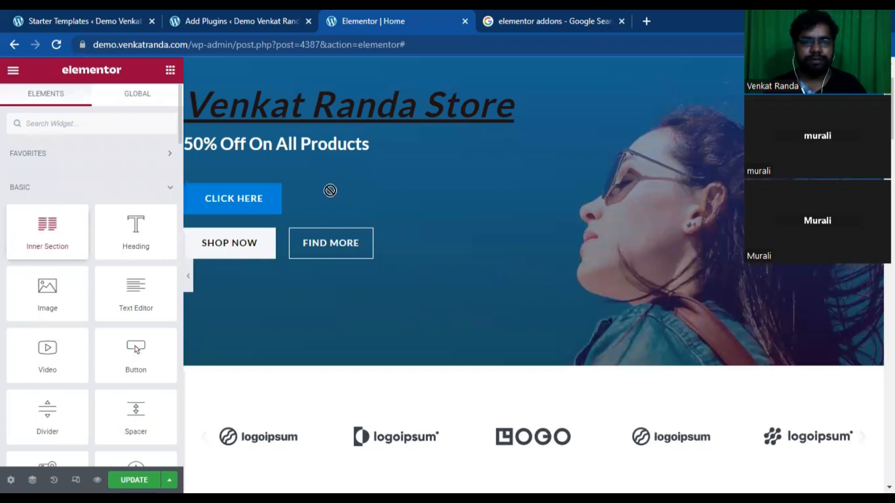
# - Add an inner section above CLICK HERE and duplicate a column to make three columns
pyautogui.moveTo(330, 190); pyautogui.dragTo(329, 189)
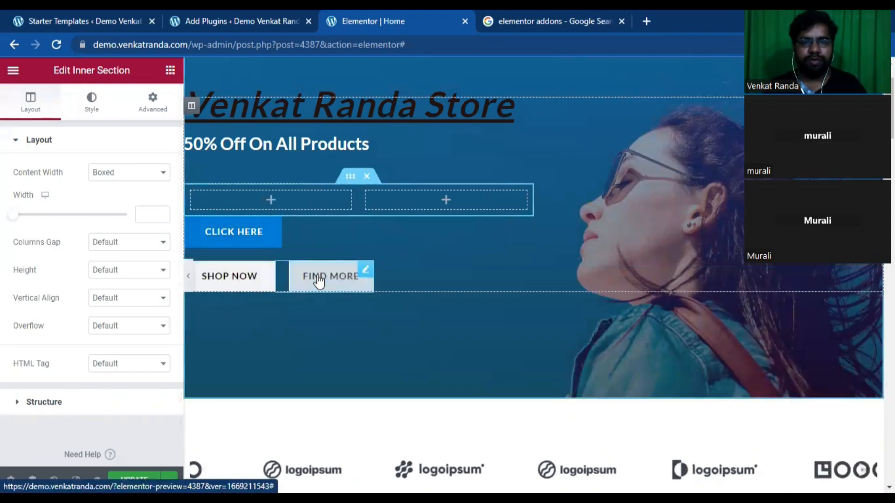
pyautogui.rightClick(194, 201)
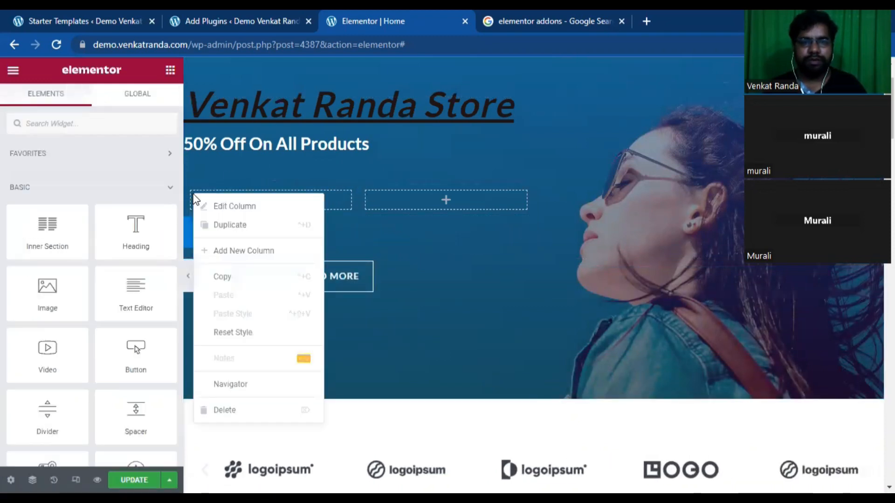
pyautogui.click(234, 225)
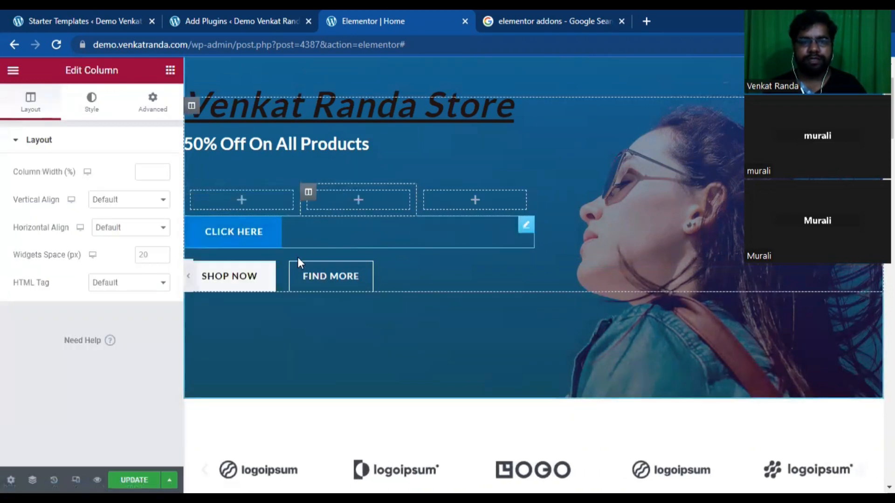
# - Move SHOP NOW, FIND MORE and CLICK HERE into the first, second and third columns
pyautogui.moveTo(252, 282); pyautogui.dragTo(264, 208)
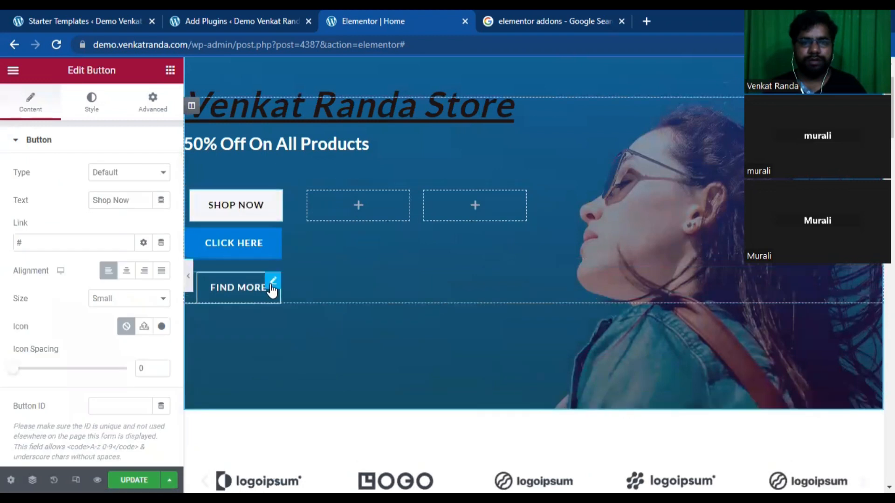
pyautogui.moveTo(301, 241); pyautogui.dragTo(320, 219)
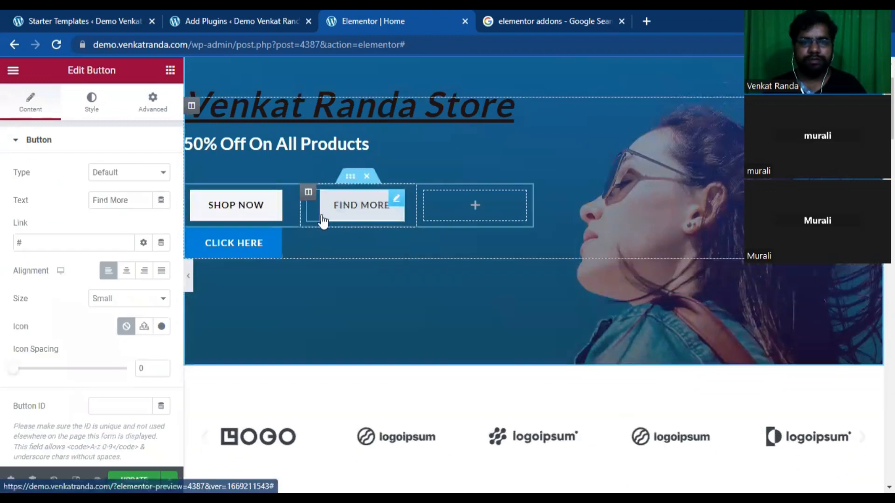
pyautogui.moveTo(535, 239); pyautogui.dragTo(491, 208)
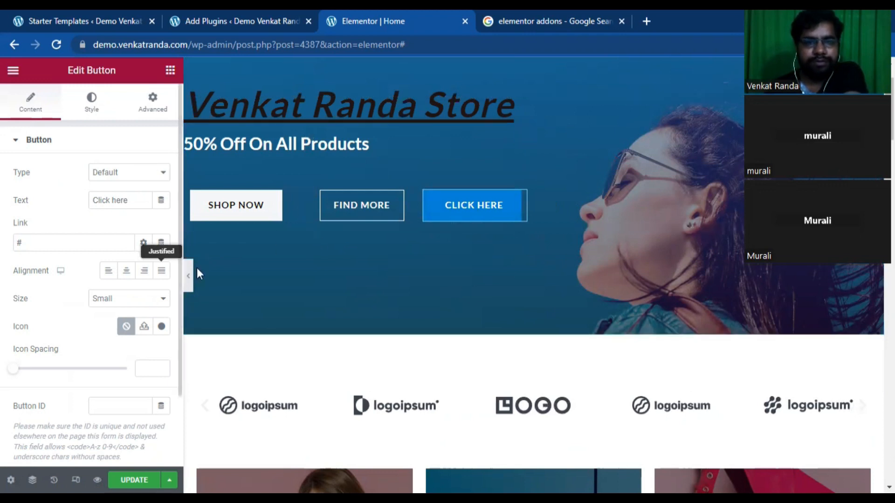
pyautogui.click(189, 277)
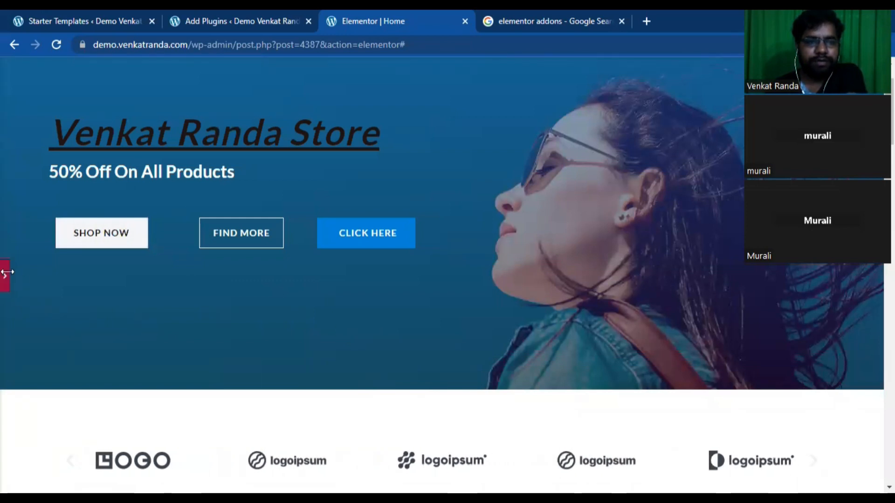
# - Unlink the button row inner section's margins and raise its top margin to 45 px
pyautogui.click(6, 274)
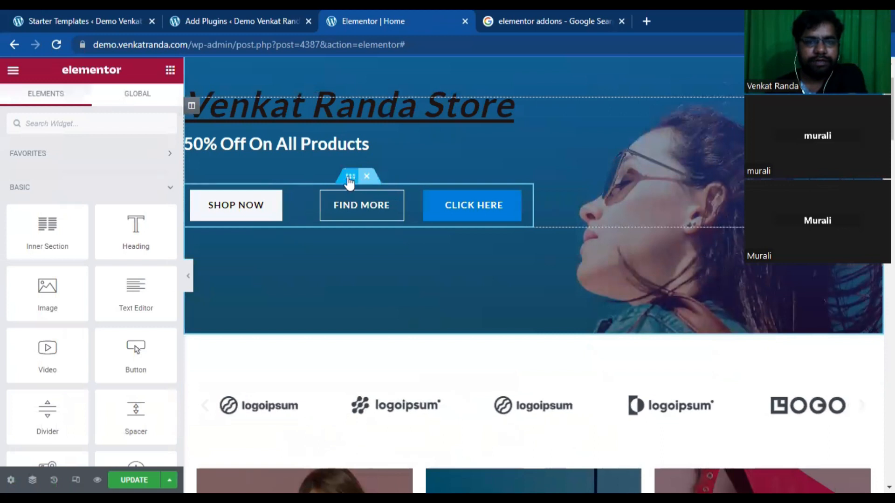
pyautogui.click(350, 177)
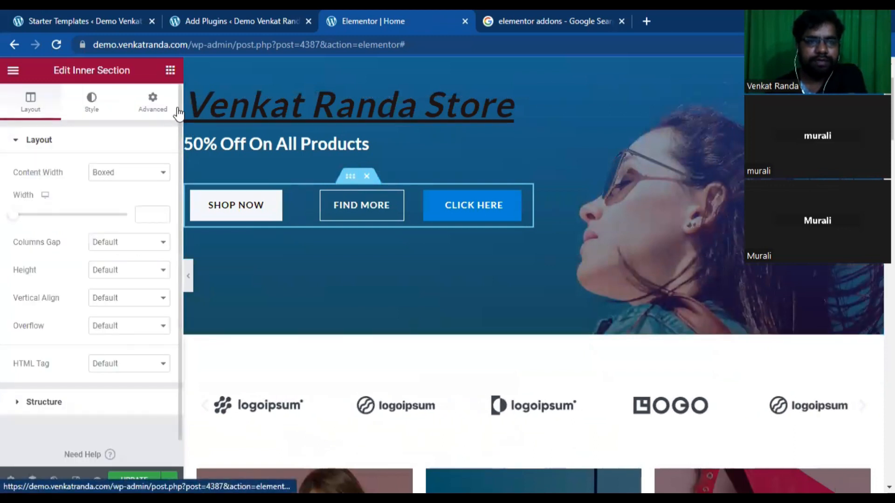
pyautogui.click(148, 103)
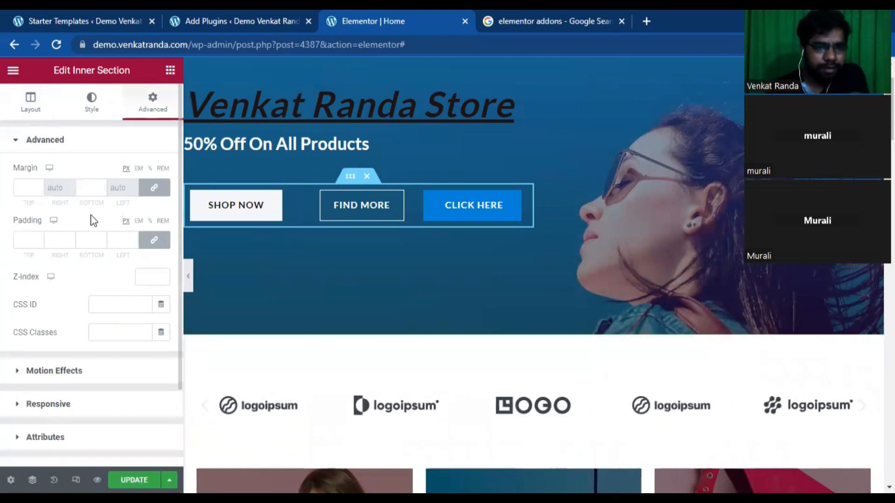
pyautogui.click(155, 191)
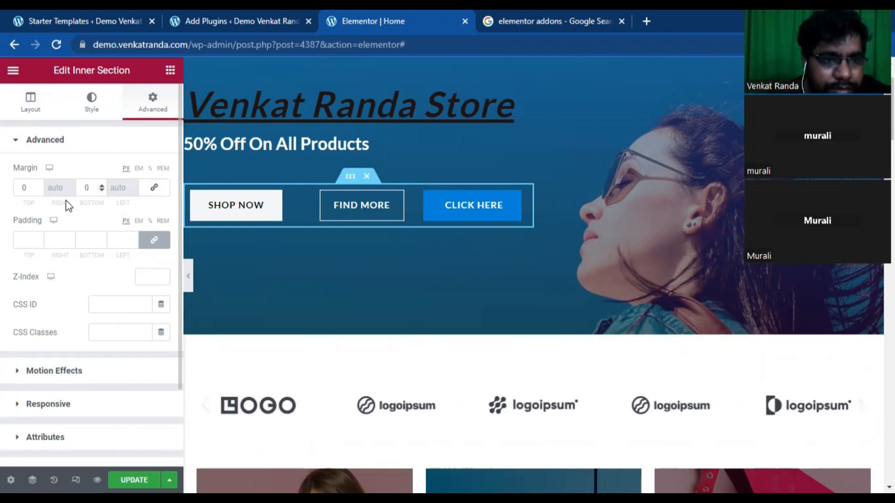
pyautogui.click(40, 186)
pyautogui.click(40, 186)
pyautogui.click(40, 186)
pyautogui.click(40, 186)
pyautogui.click(40, 186)
pyautogui.click(40, 186)
pyautogui.click(40, 186)
pyautogui.click(40, 186)
pyautogui.click(40, 186)
pyautogui.click(40, 186)
pyautogui.click(40, 185)
pyautogui.click(40, 186)
pyautogui.click(40, 186)
pyautogui.click(40, 186)
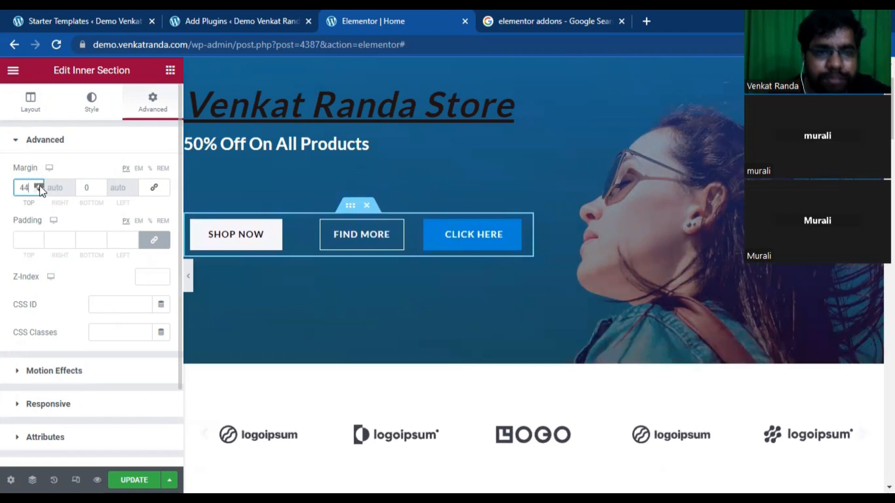
pyautogui.click(40, 186)
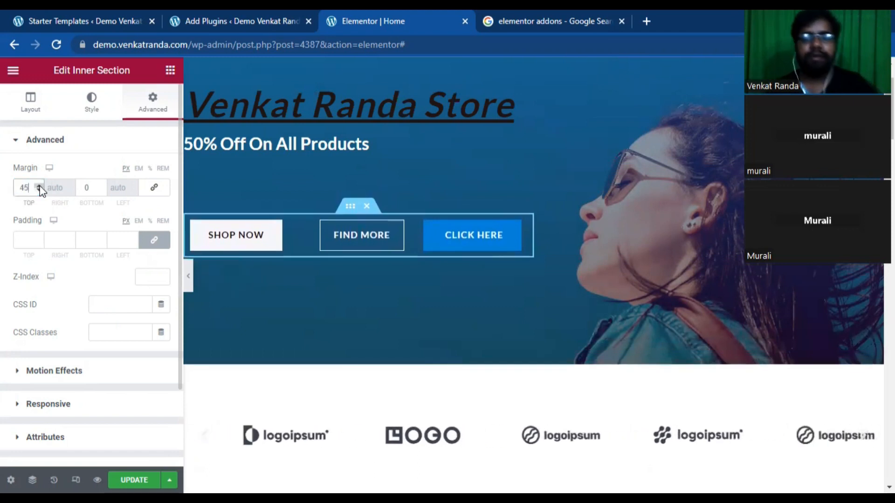
# - Preview the lowered button row at full width, then bring the editor panel back
pyautogui.click(188, 286)
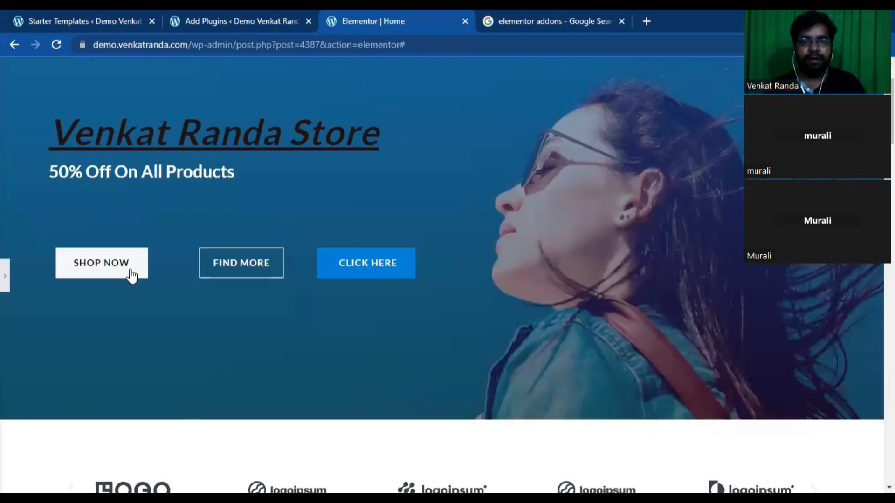
pyautogui.scroll(-5, 294, 294)
pyautogui.scroll(7, 294, 294)
pyautogui.scroll(-5, 294, 294)
pyautogui.scroll(5, 294, 294)
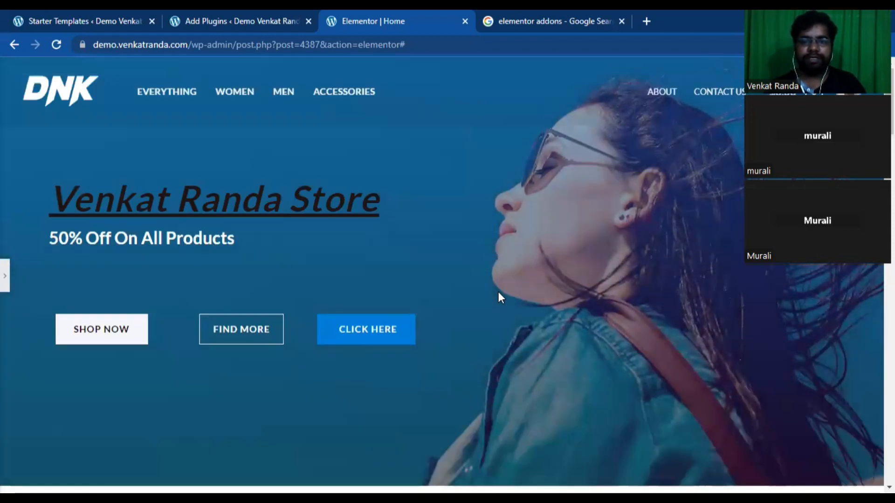
pyautogui.scroll(-4, 499, 293)
pyautogui.scroll(4, 499, 294)
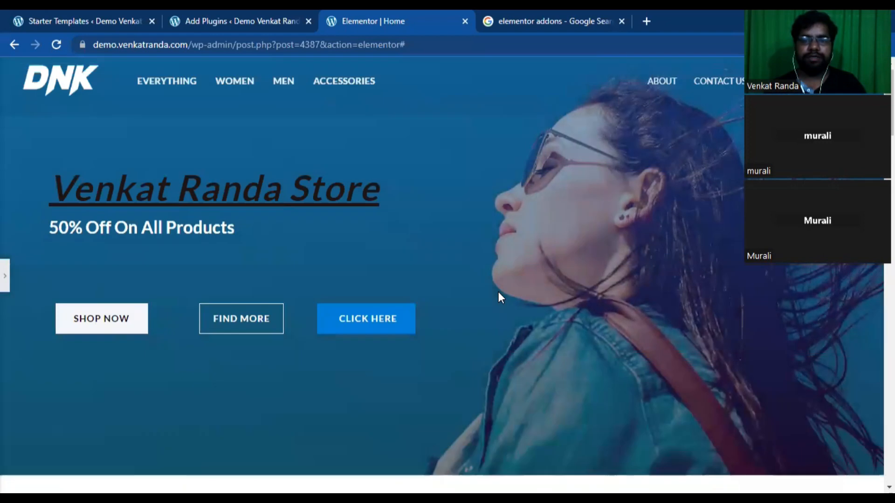
pyautogui.click(5, 279)
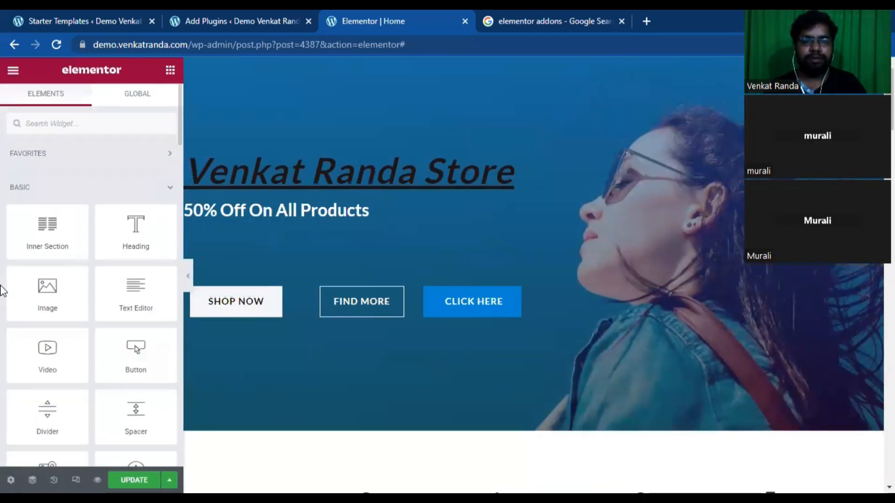
# - Reselect the button row inner section and set its top margin to 156
pyautogui.click(351, 274)
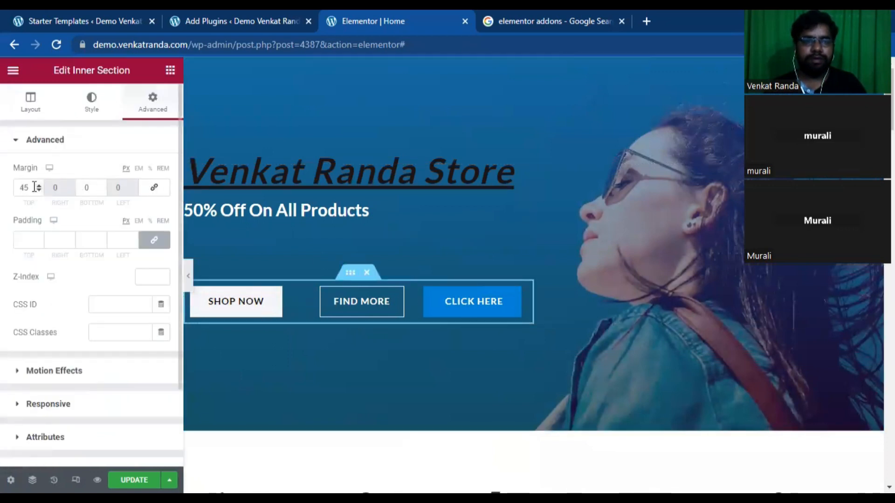
pyautogui.click(41, 187)
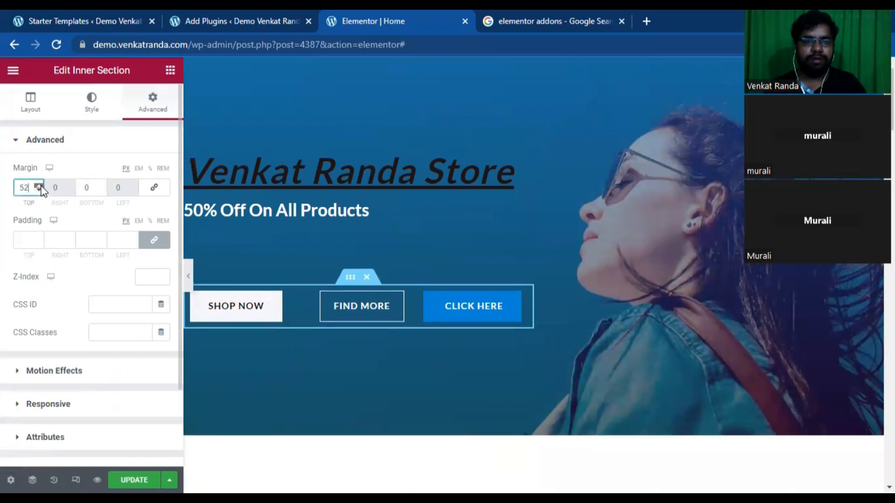
pyautogui.click(41, 186)
pyautogui.click(41, 186)
pyautogui.click(41, 186)
pyautogui.click(41, 186)
pyautogui.click(40, 186)
pyautogui.click(40, 186)
pyautogui.click(40, 186)
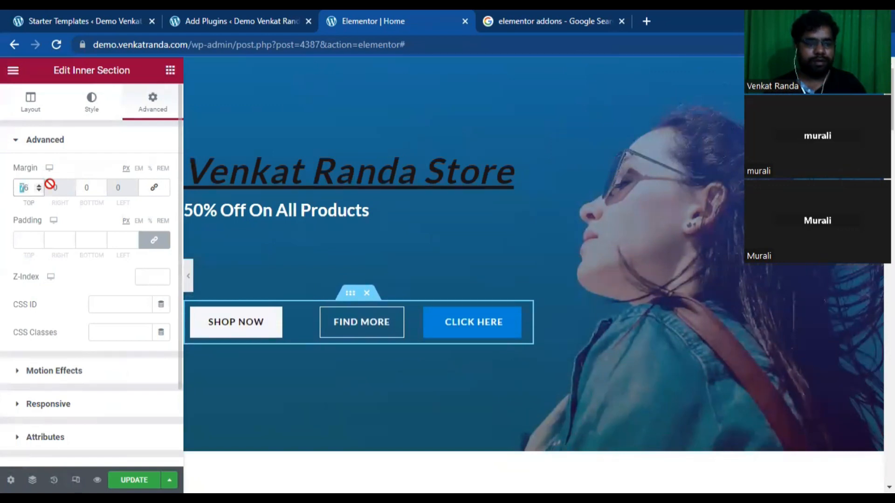
pyautogui.write('156')
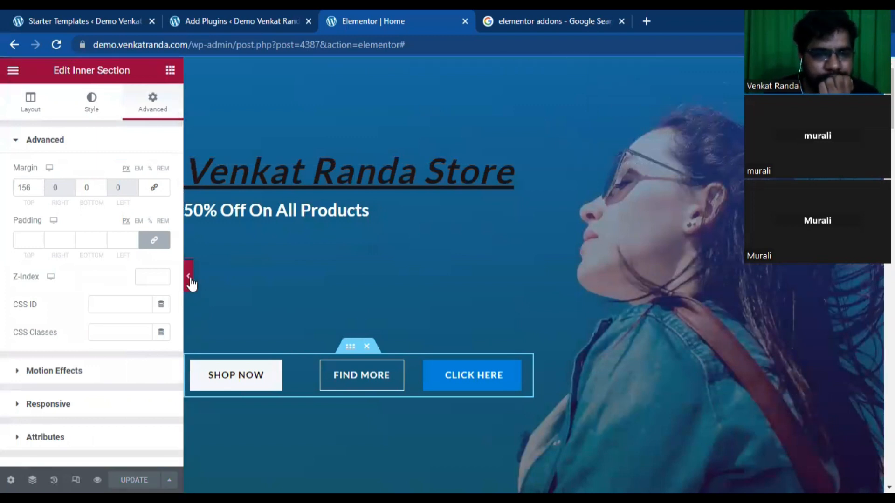
# - Review the hero in full-width preview, then reopen the editing panel
pyautogui.click(189, 277)
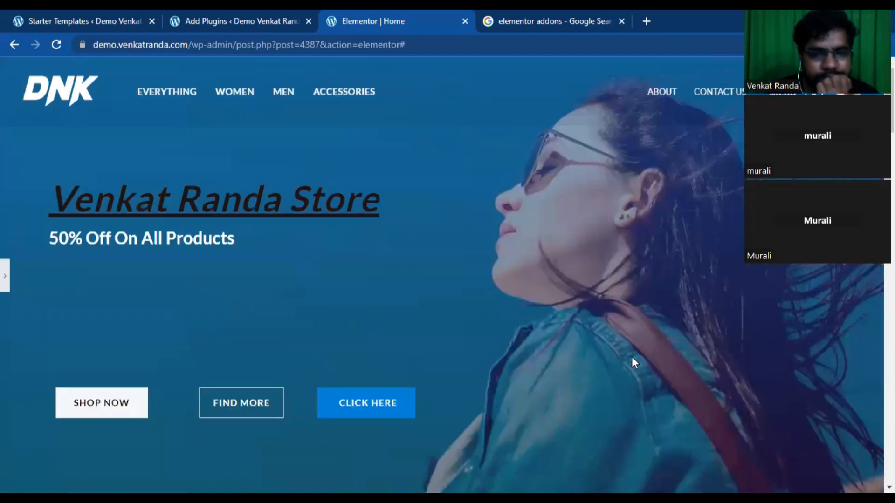
pyautogui.scroll(-5, 634, 357)
pyautogui.scroll(5, 637, 356)
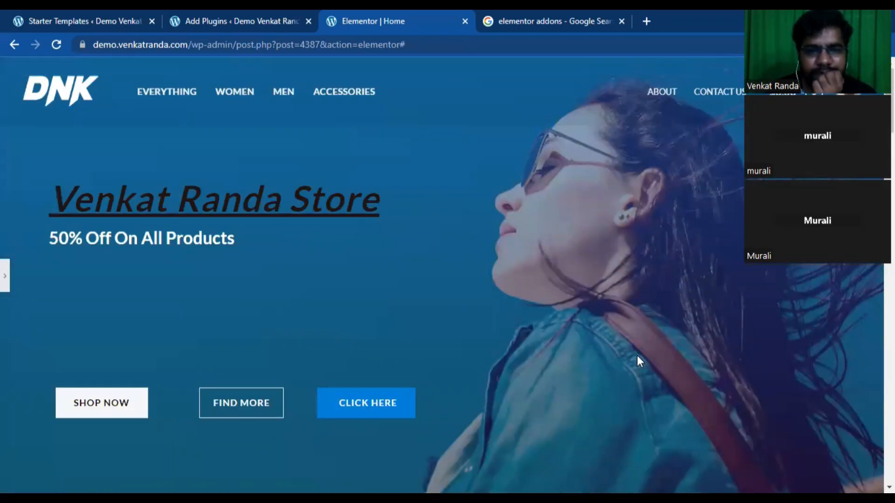
pyautogui.scroll(-5, 637, 357)
pyautogui.scroll(5, 637, 356)
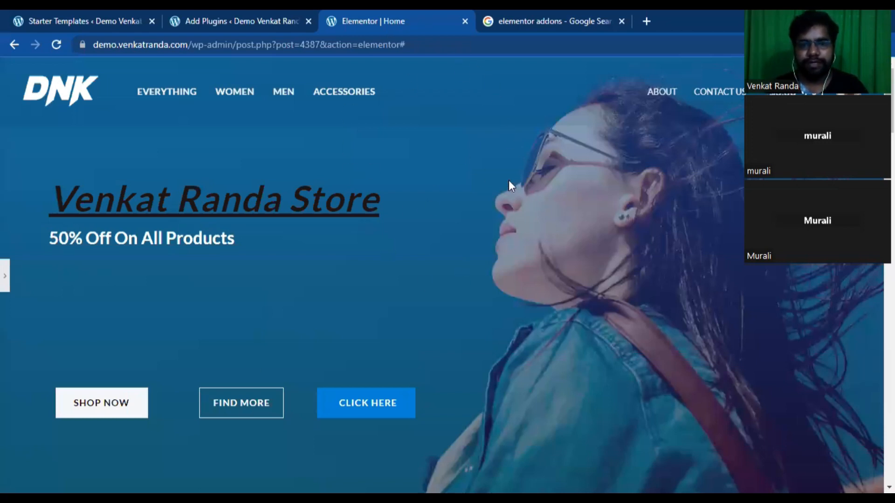
pyautogui.scroll(-5, 436, 317)
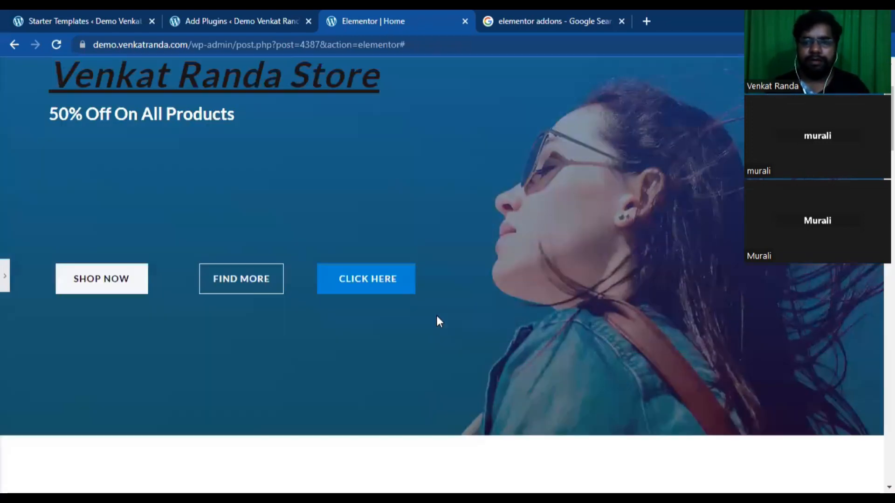
pyautogui.scroll(5, 436, 317)
pyautogui.scroll(-2, 437, 317)
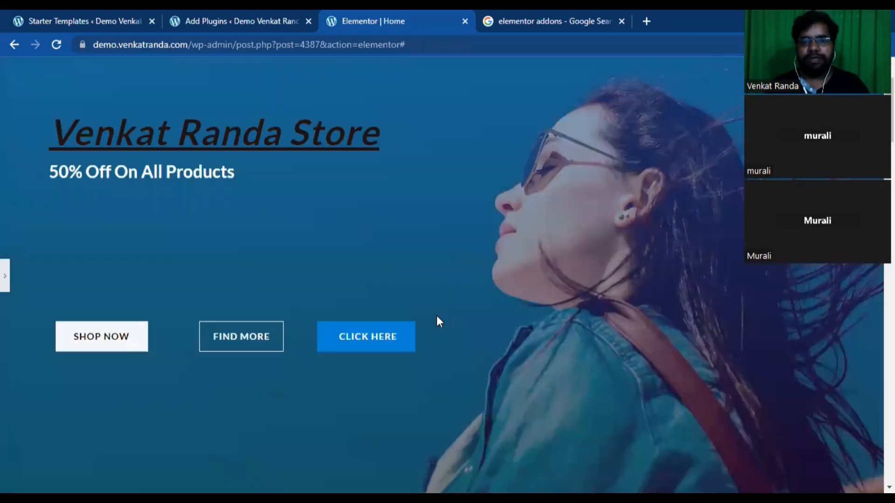
pyautogui.scroll(-5, 436, 315)
pyautogui.scroll(6, 436, 315)
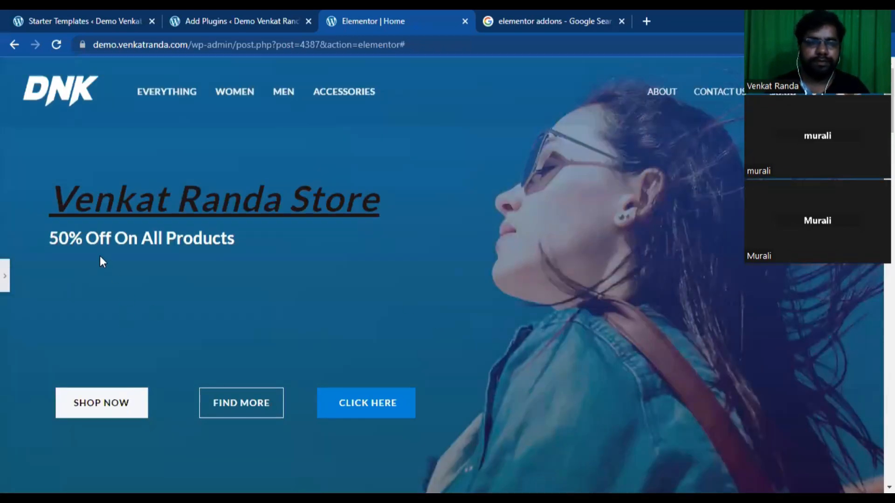
pyautogui.moveTo(41, 232); pyautogui.dragTo(206, 243)
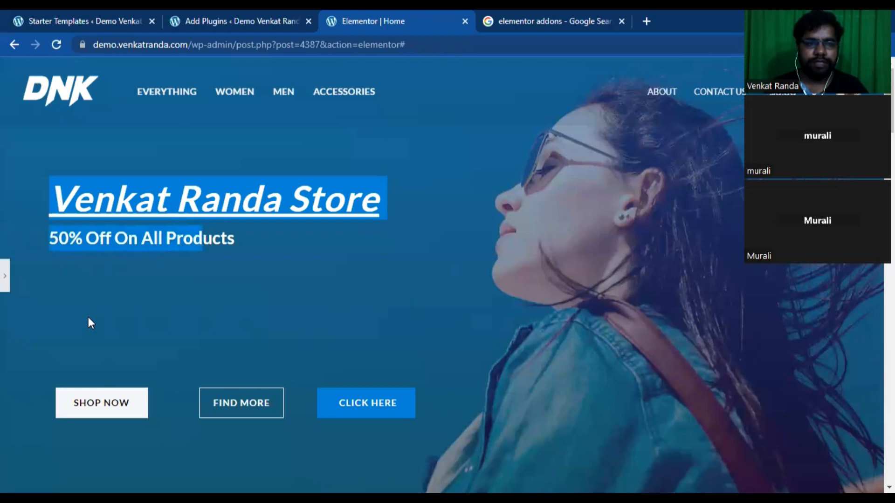
pyautogui.click(88, 250)
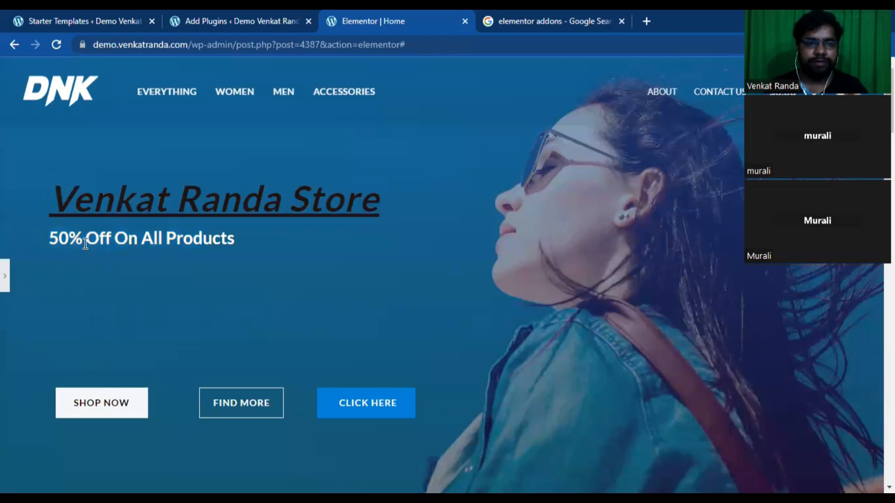
pyautogui.click(6, 276)
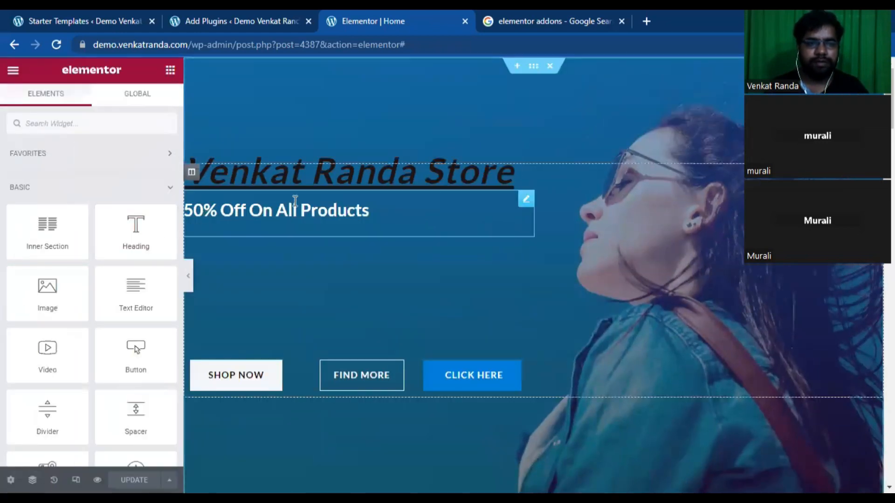
# - In the 50% Off heading's Advanced settings, link the margins and raise them all to 31
pyautogui.click(526, 201)
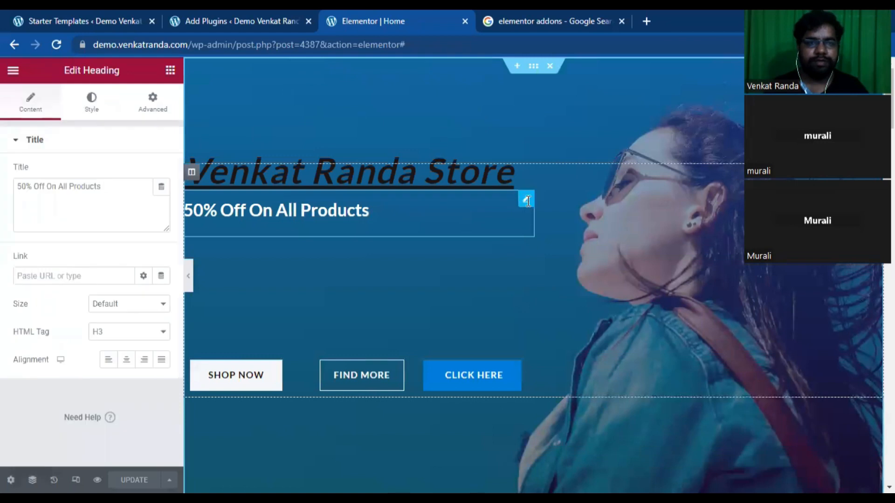
pyautogui.click(166, 108)
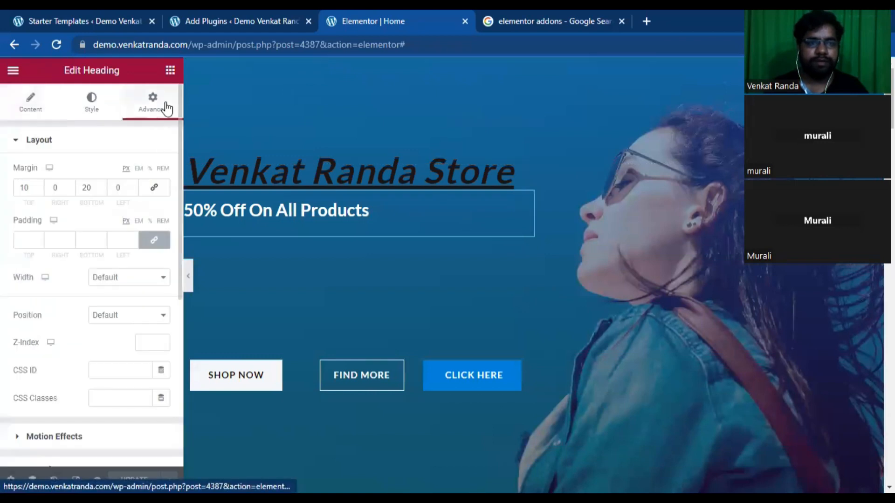
pyautogui.click(154, 188)
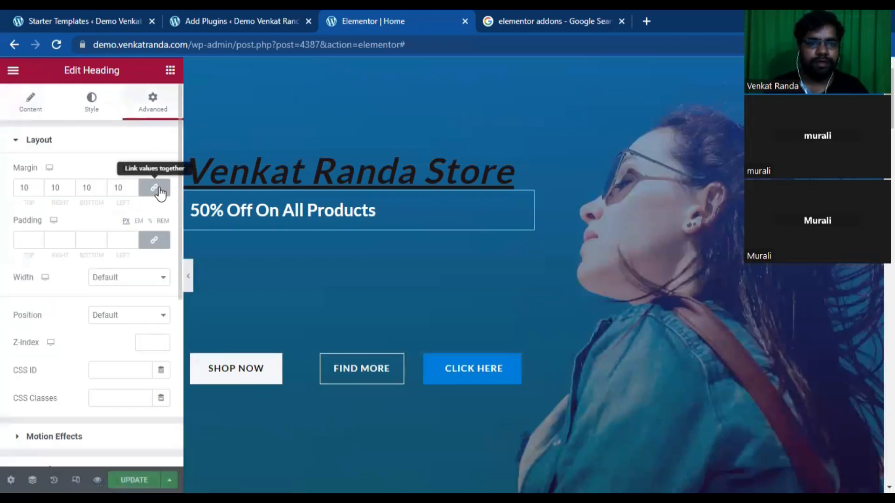
pyautogui.click(40, 187)
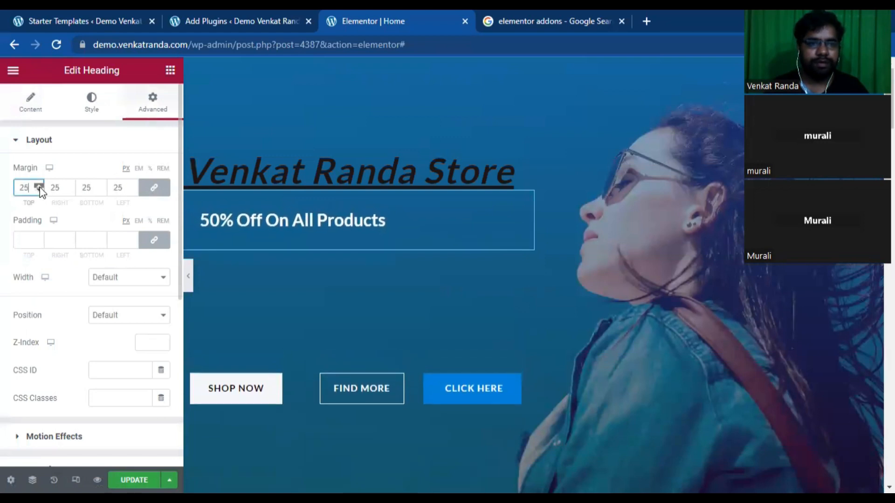
pyautogui.click(145, 189)
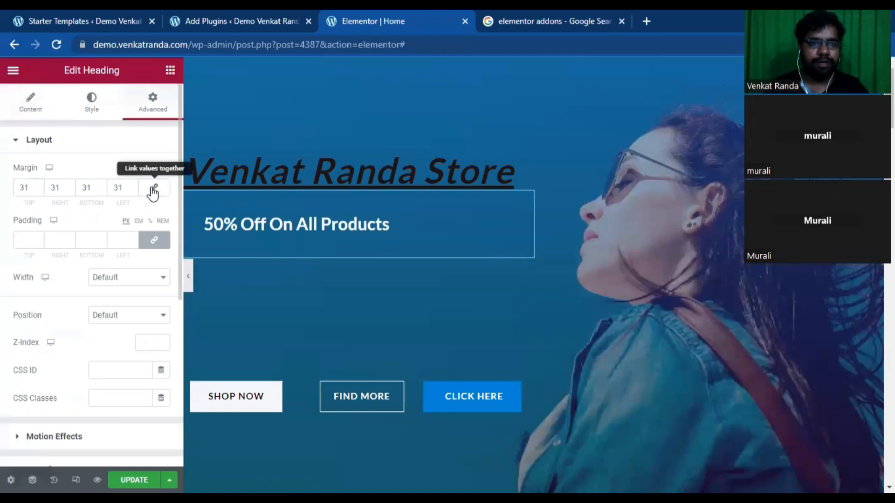
# - With margins unlinked, set the heading's top margin to 56 and save the page
pyautogui.click(39, 191)
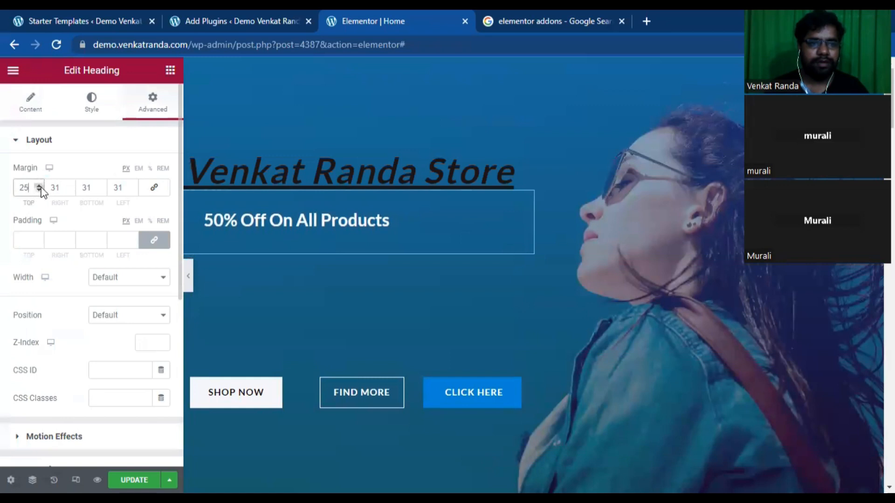
pyautogui.click(41, 187)
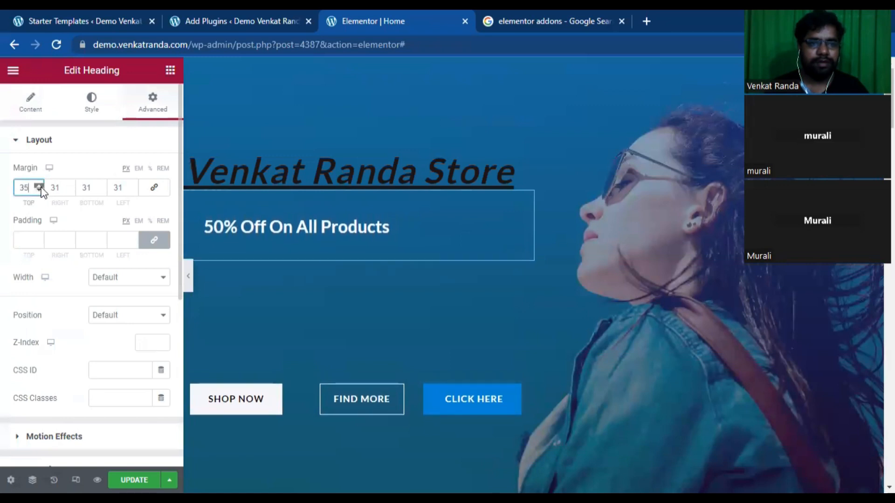
pyautogui.click(41, 188)
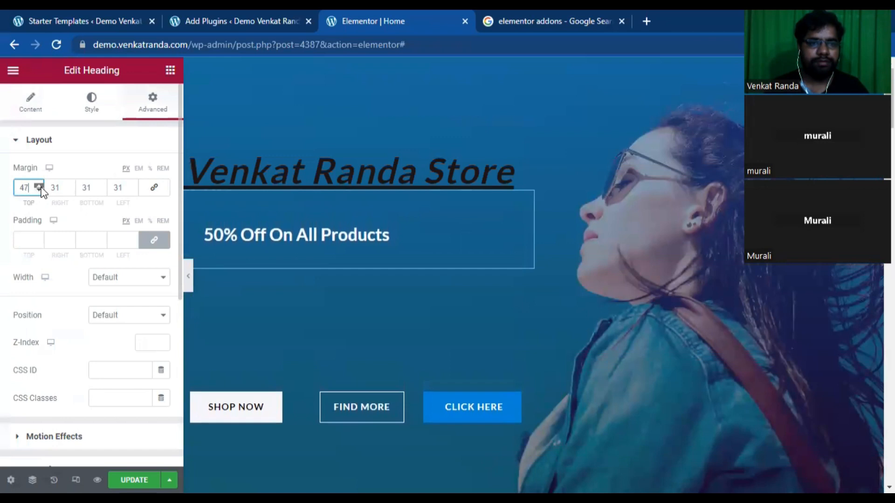
pyautogui.click(41, 188)
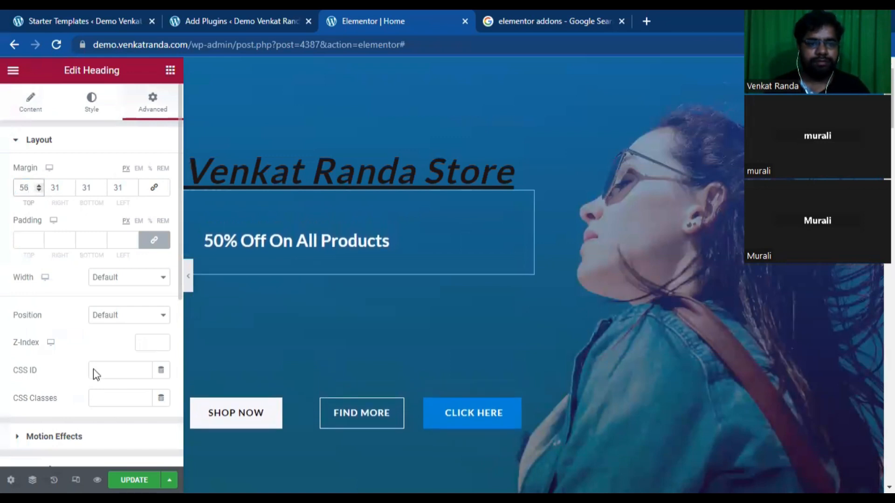
pyautogui.hotkey('ctrl', 's')
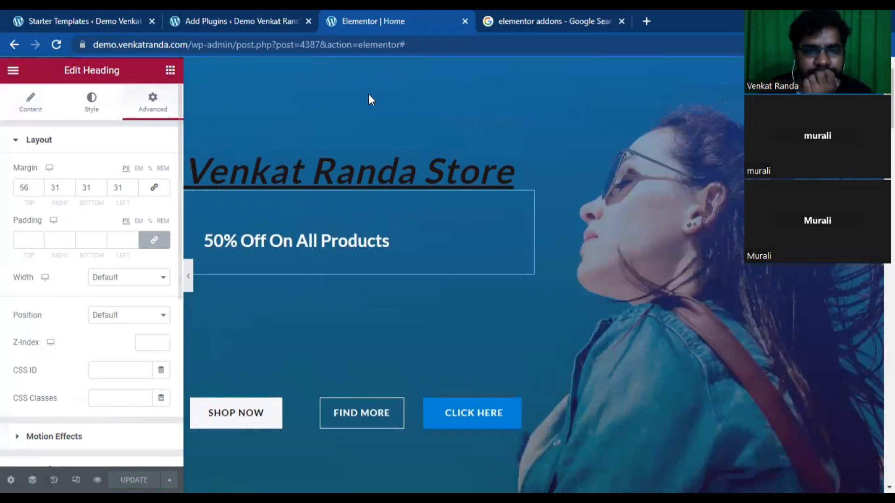
# - Scroll through the page and select the whole hero section
pyautogui.scroll(-7, 474, 292)
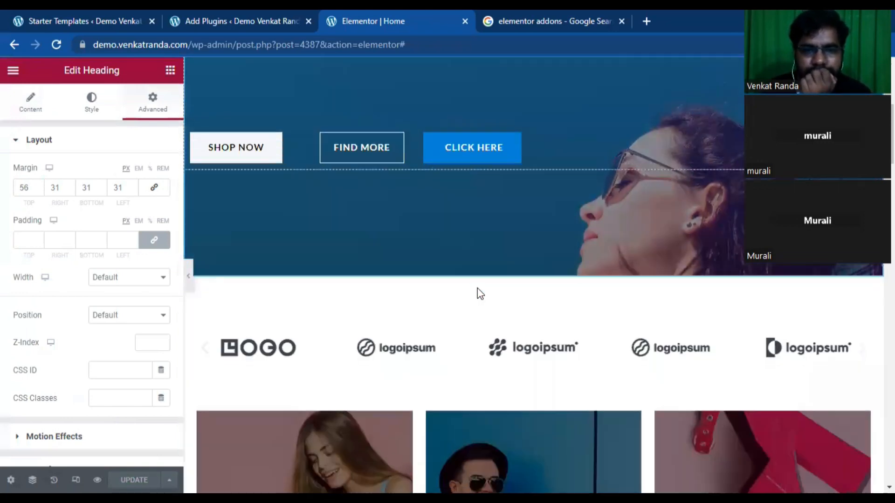
pyautogui.scroll(-2, 479, 293)
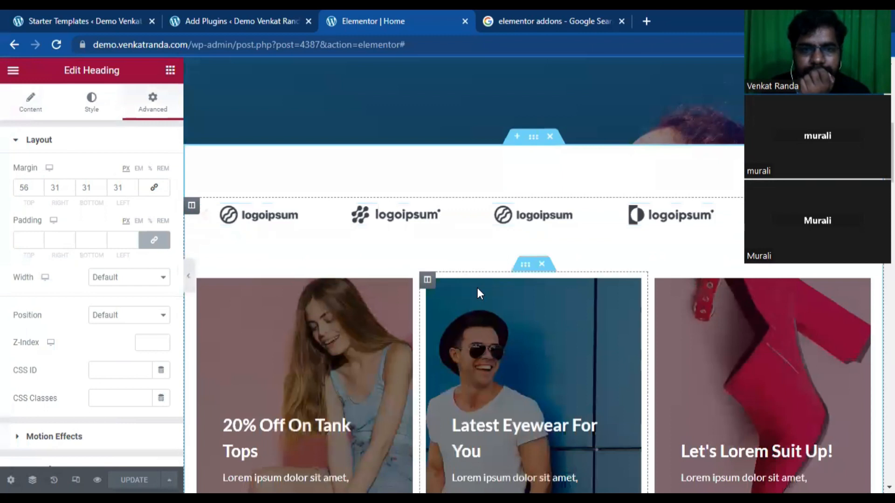
pyautogui.scroll(6, 511, 231)
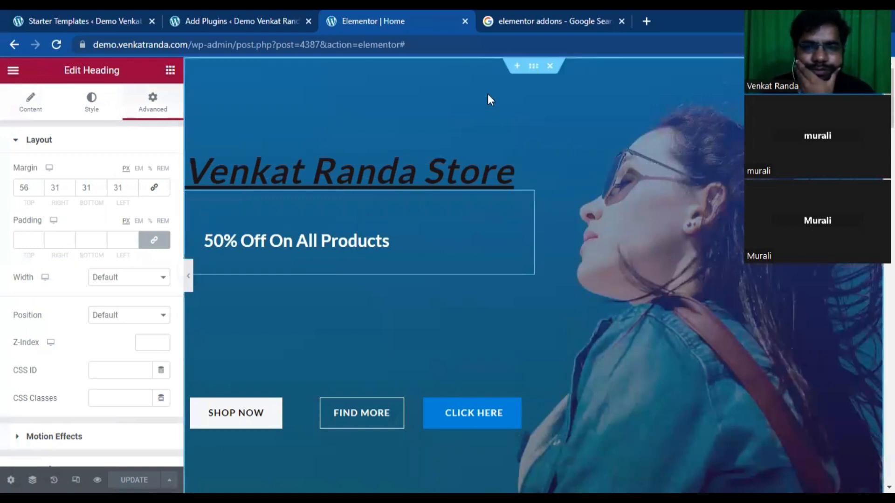
pyautogui.click(533, 68)
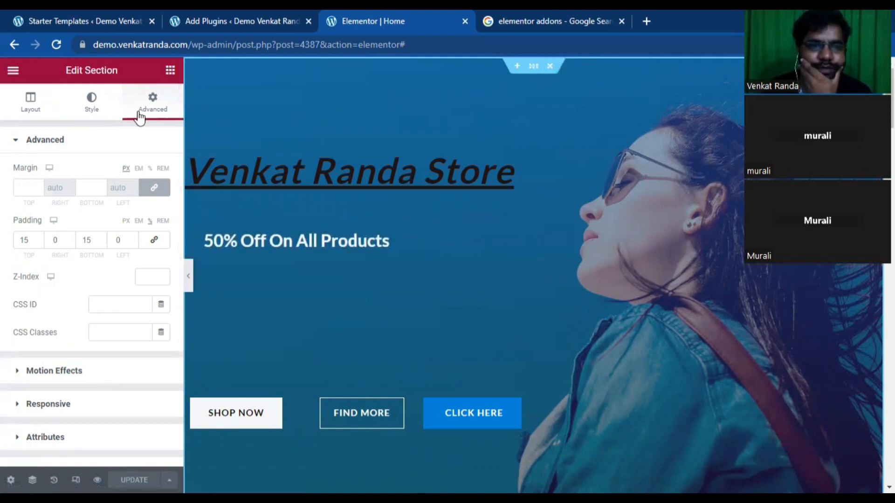
# - In the hero's Background Overlay, set the gradient's first colour to a bright red
pyautogui.click(98, 106)
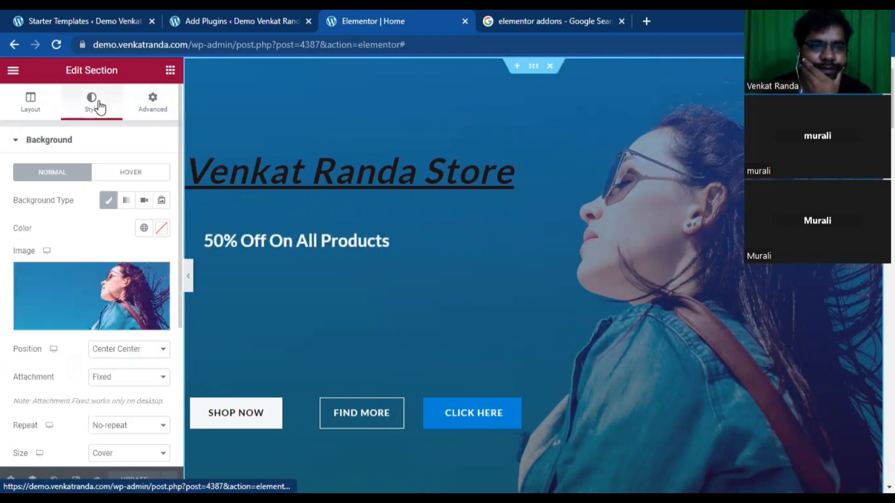
pyautogui.scroll(-2, 49, 320)
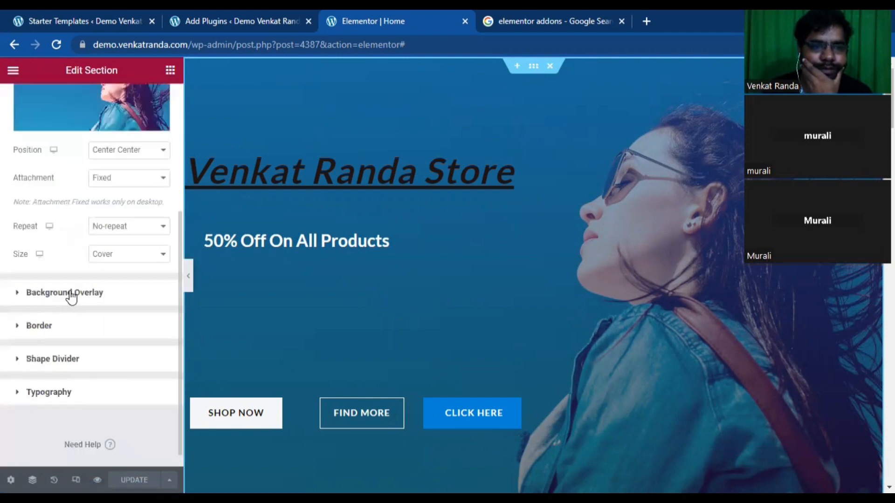
pyautogui.click(72, 294)
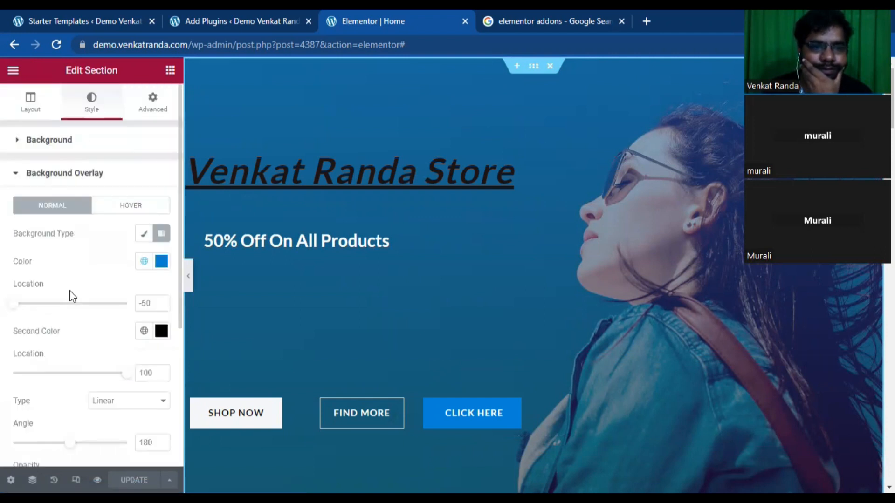
pyautogui.click(145, 261)
pyautogui.scroll(-3, 65, 380)
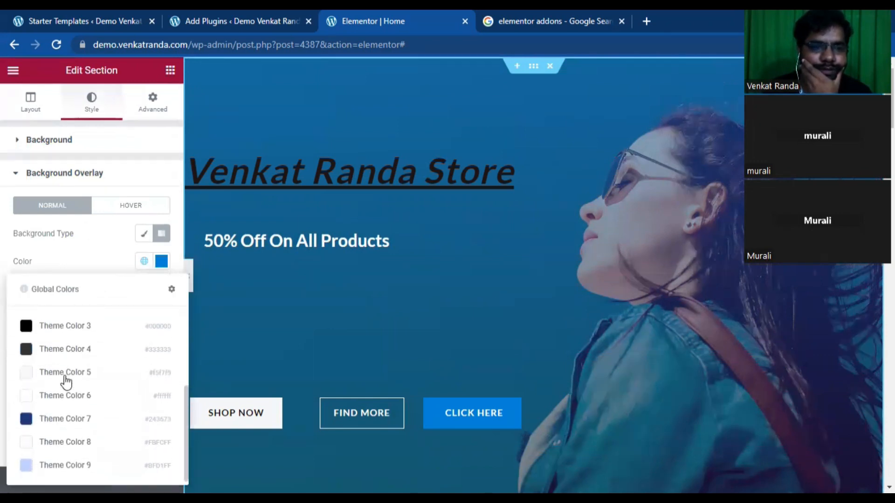
pyautogui.scroll(3, 65, 380)
pyautogui.click(149, 262)
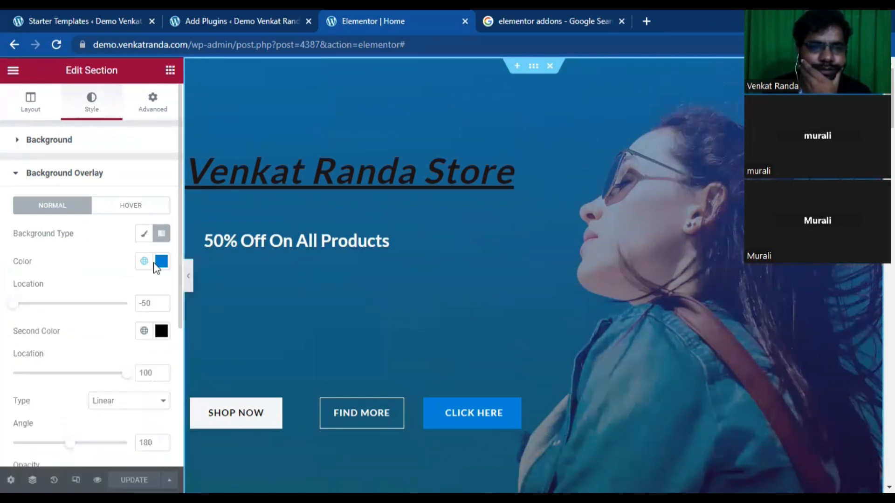
pyautogui.click(161, 261)
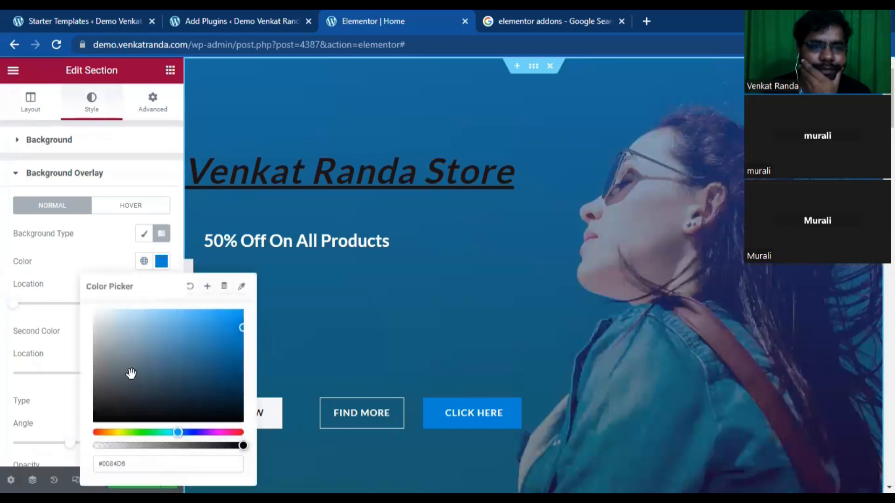
pyautogui.click(95, 432)
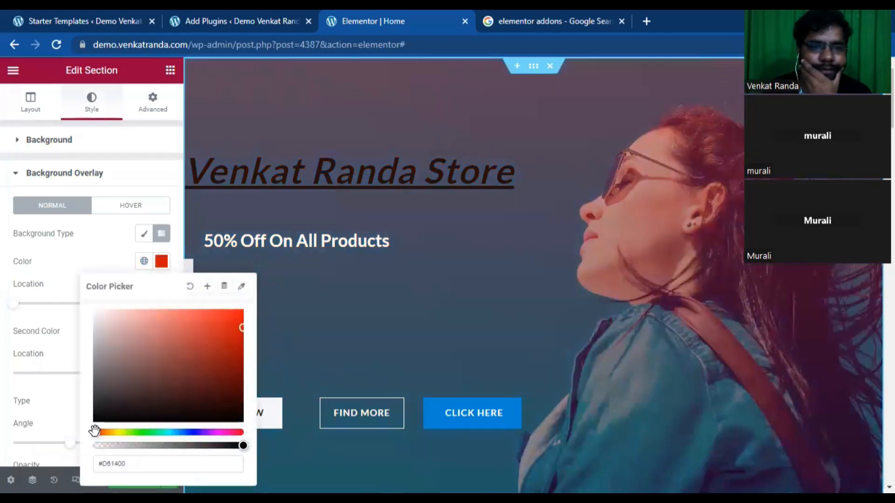
pyautogui.click(220, 325)
pyautogui.moveTo(220, 325); pyautogui.dragTo(237, 317)
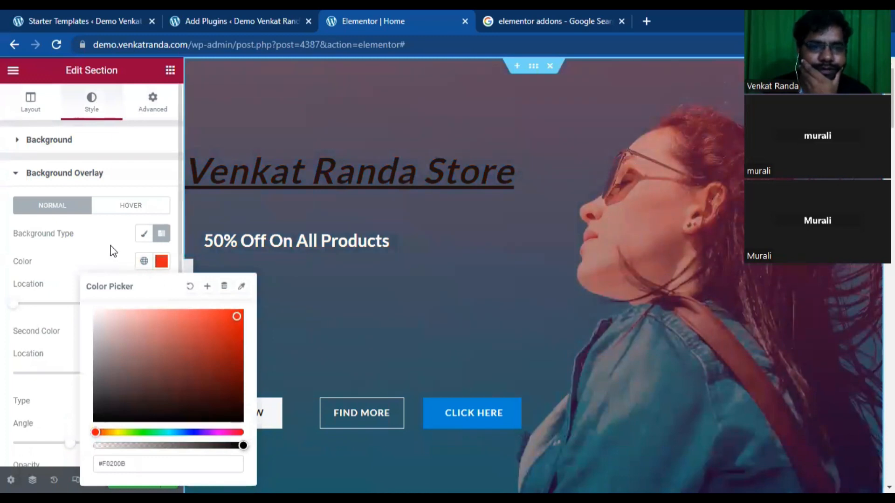
pyautogui.click(119, 282)
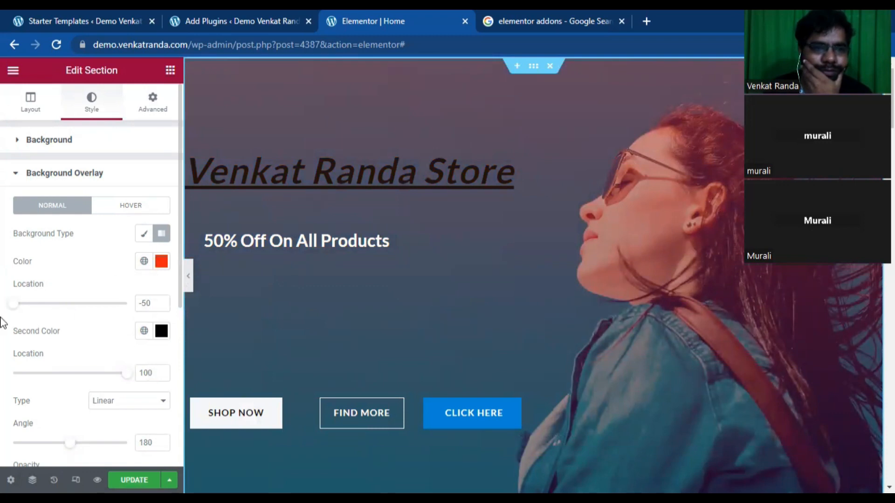
# - Move the red stop to location 53 and make the second gradient colour vivid green
pyautogui.moveTo(15, 309); pyautogui.dragTo(78, 315)
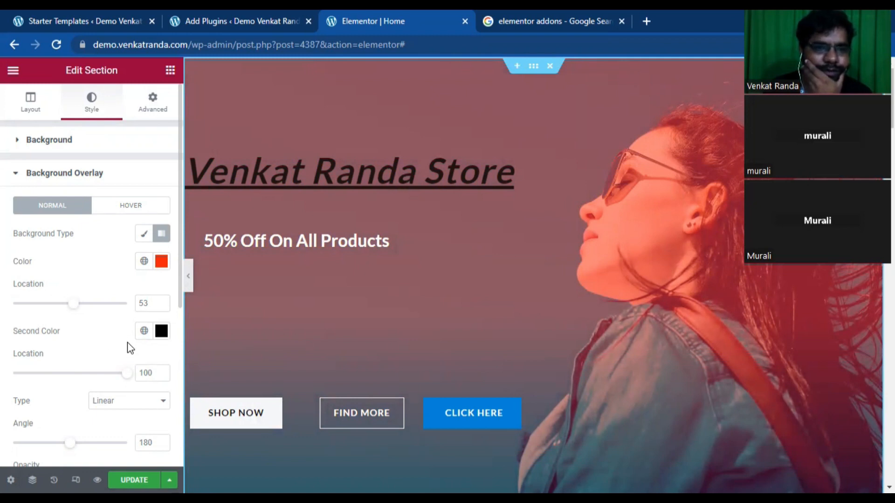
pyautogui.click(158, 338)
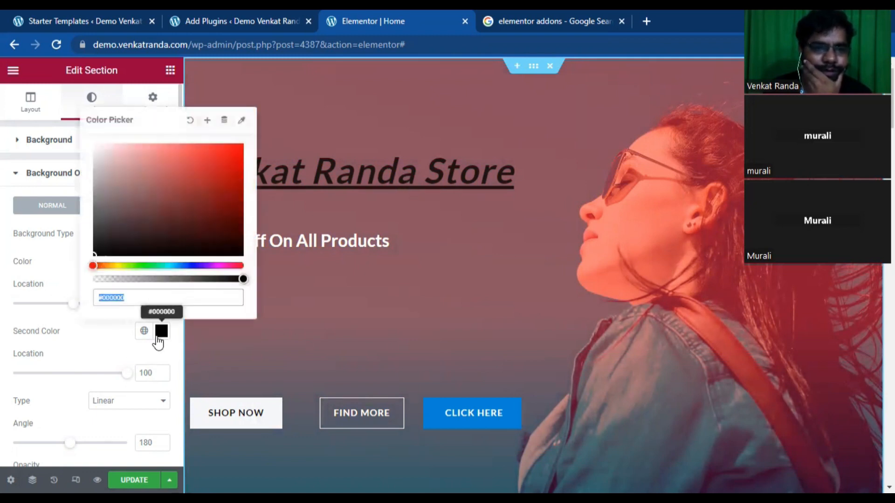
pyautogui.click(149, 265)
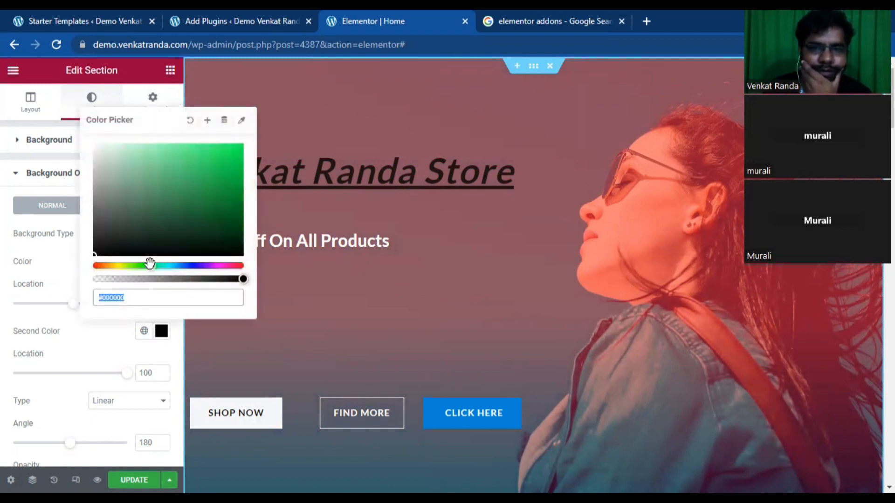
pyautogui.click(187, 208)
pyautogui.moveTo(205, 193)
pyautogui.mouseDown()
pyautogui.moveTo(209, 176)
pyautogui.moveTo(149, 160)
pyautogui.moveTo(113, 182)
pyautogui.moveTo(214, 159)
pyautogui.moveTo(210, 148)
pyautogui.mouseUp()
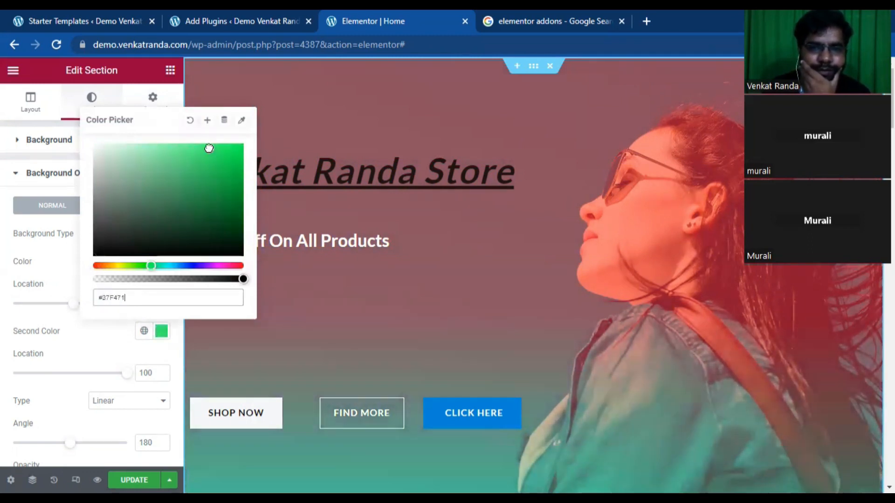
pyautogui.click(44, 250)
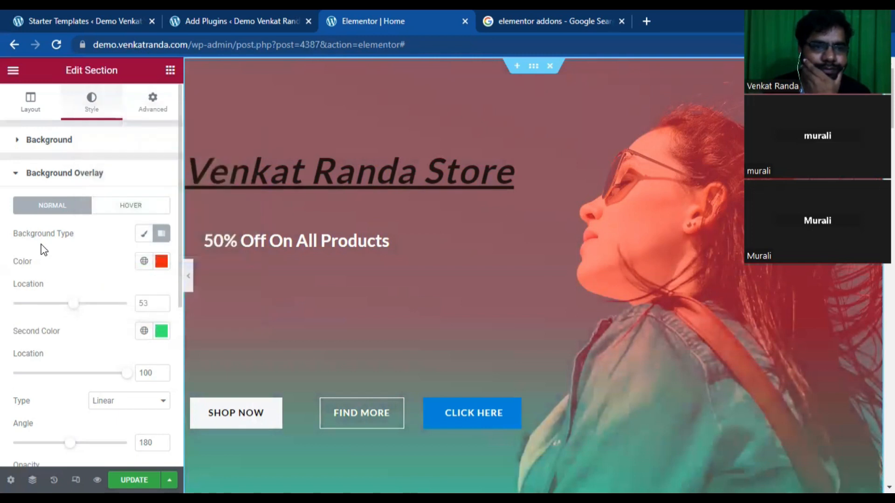
# - Set the overlay gradient angle to 150° and its opacity to 0.55
pyautogui.scroll(-4, 56, 305)
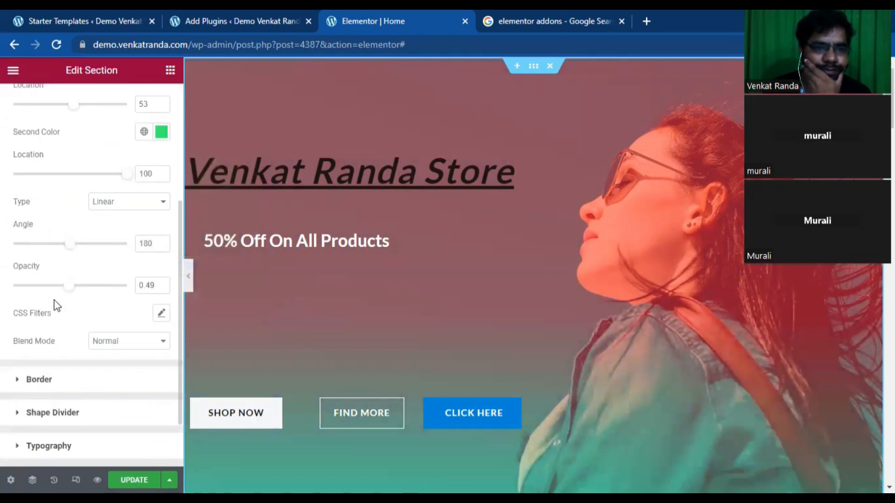
pyautogui.moveTo(71, 246)
pyautogui.mouseDown()
pyautogui.moveTo(105, 246)
pyautogui.moveTo(63, 246)
pyautogui.mouseUp()
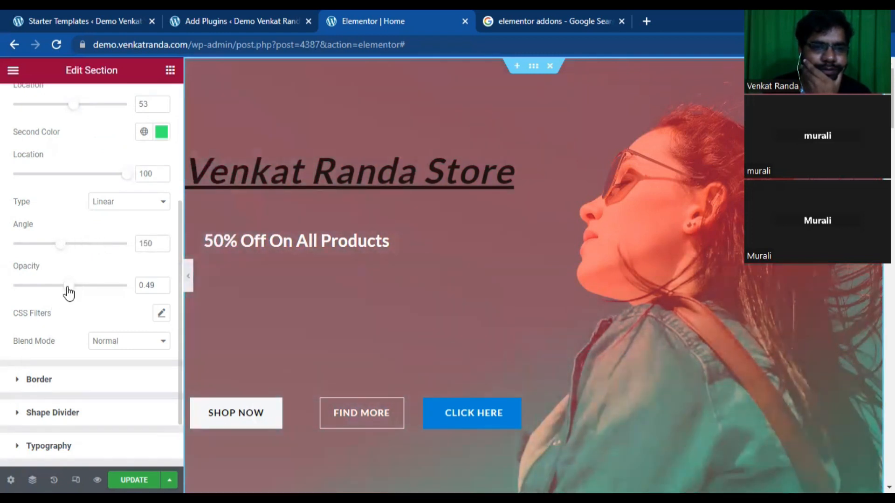
pyautogui.moveTo(69, 292)
pyautogui.mouseDown()
pyautogui.moveTo(124, 292)
pyautogui.moveTo(60, 293)
pyautogui.moveTo(77, 293)
pyautogui.mouseUp()
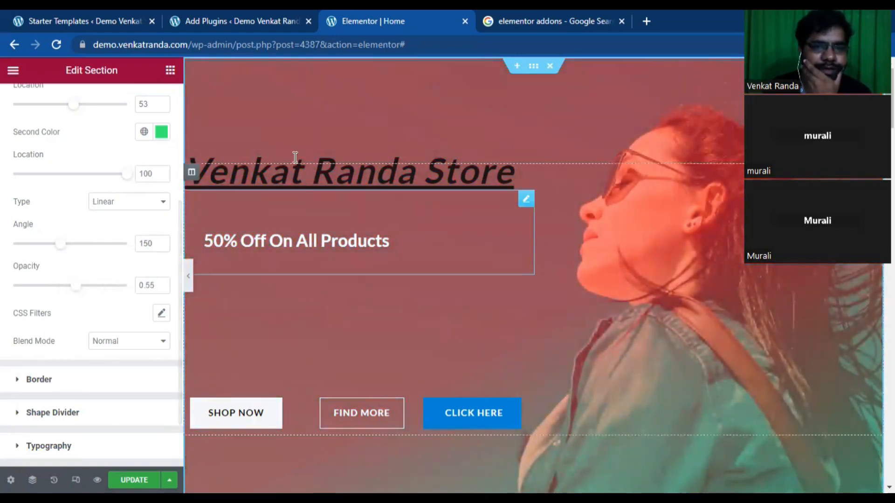
pyautogui.scroll(3, 59, 278)
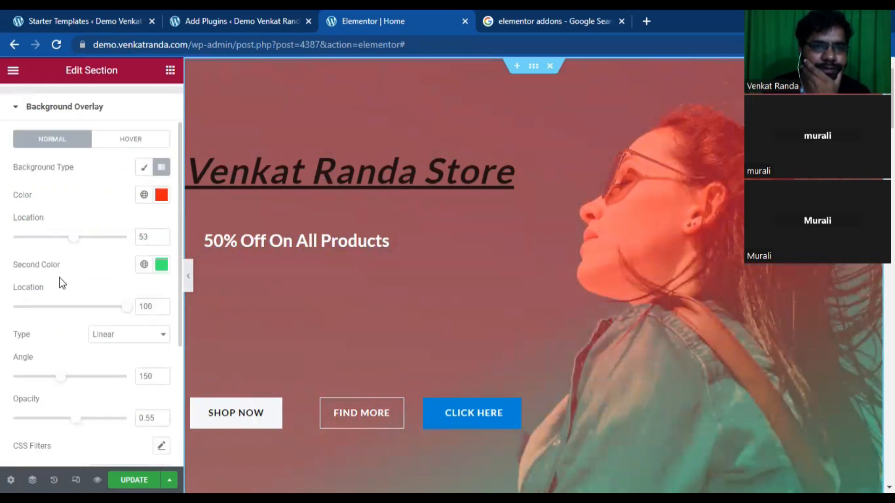
# - Give the hero section a Solid border with width 3
pyautogui.click(52, 108)
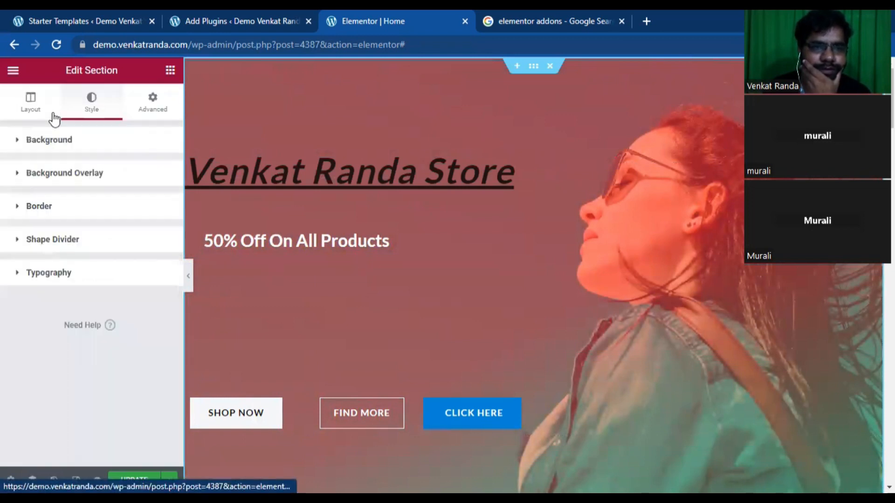
pyautogui.click(42, 208)
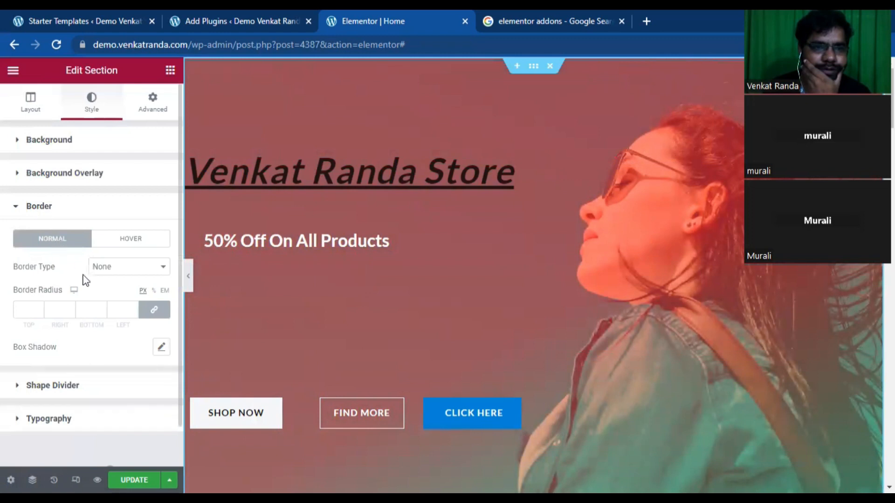
pyautogui.click(122, 269)
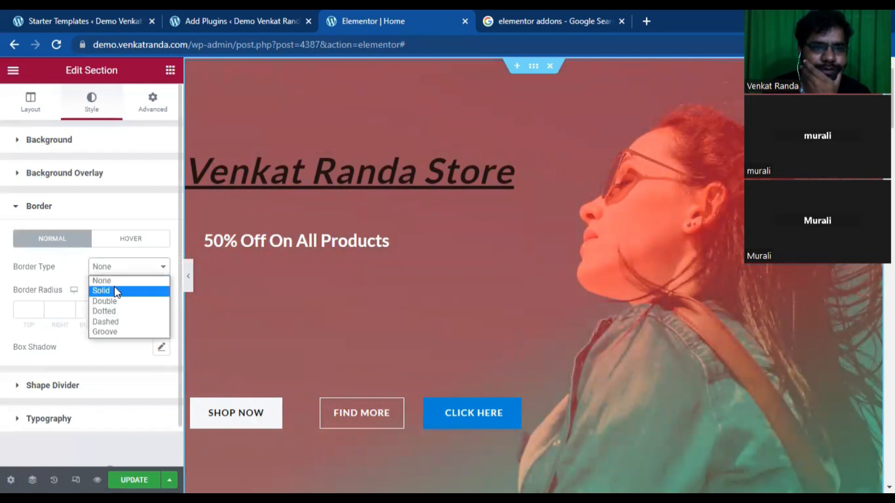
pyautogui.click(115, 290)
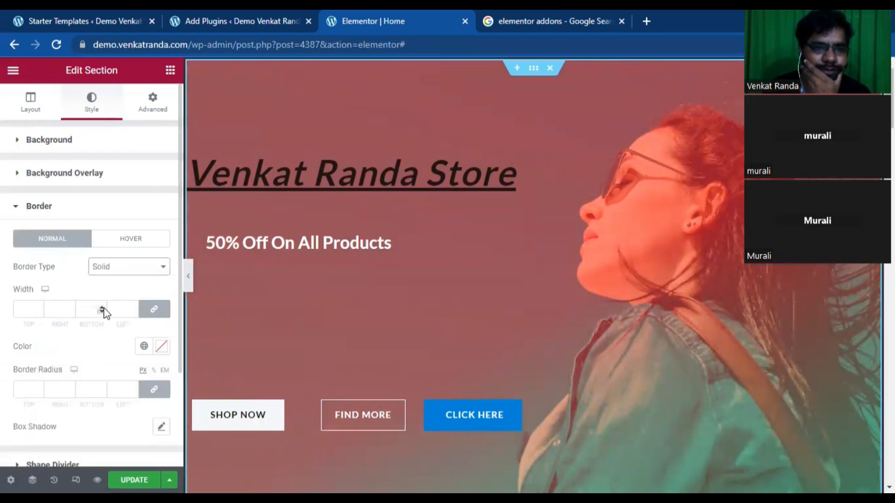
pyautogui.click(104, 309)
pyautogui.click(104, 308)
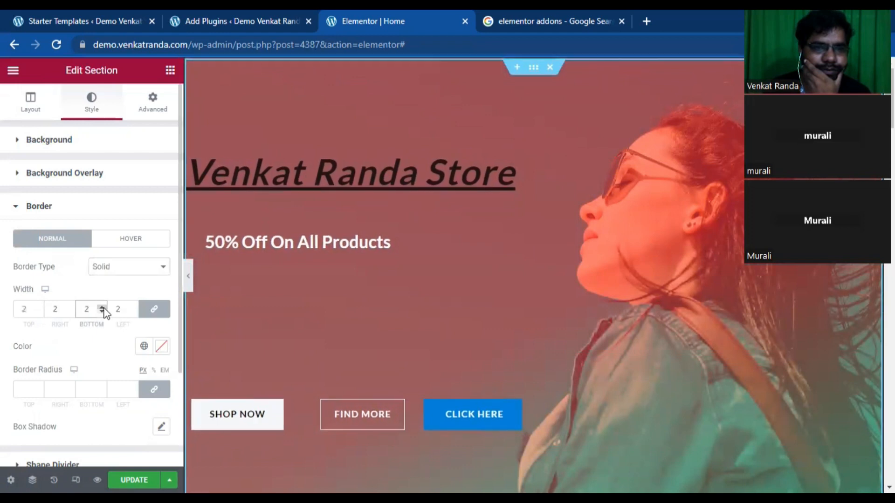
pyautogui.click(104, 308)
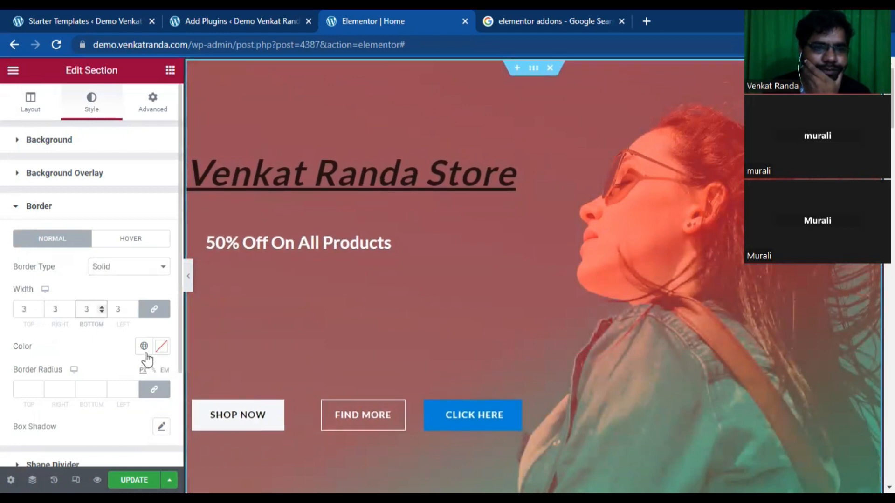
# - Set the border colour to pure red #FF0000 and update the page
pyautogui.click(161, 348)
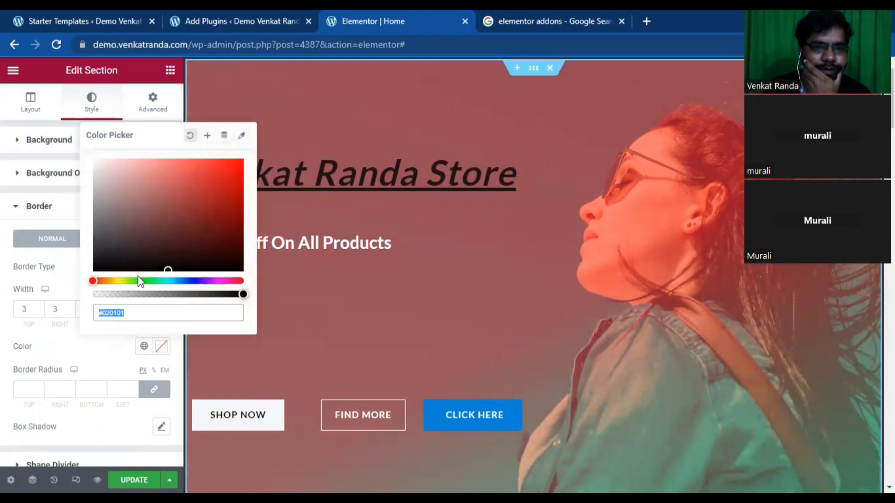
pyautogui.click(225, 211)
pyautogui.click(241, 160)
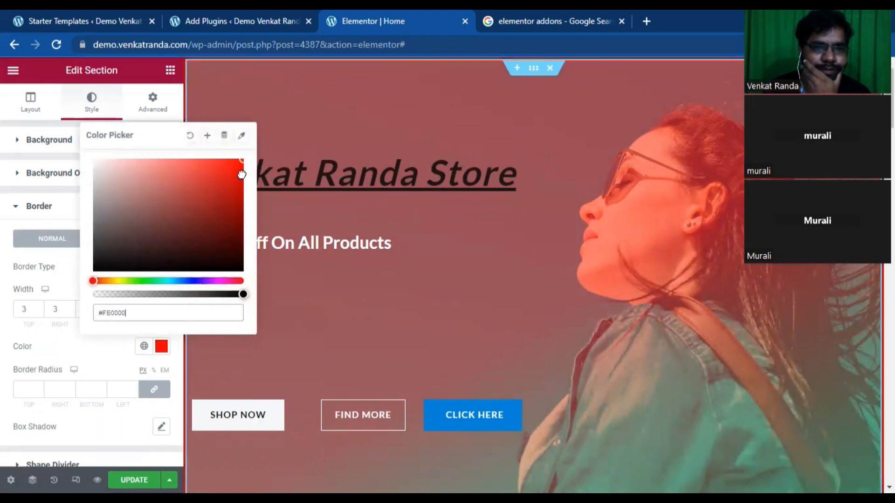
pyautogui.moveTo(245, 159); pyautogui.dragTo(248, 151)
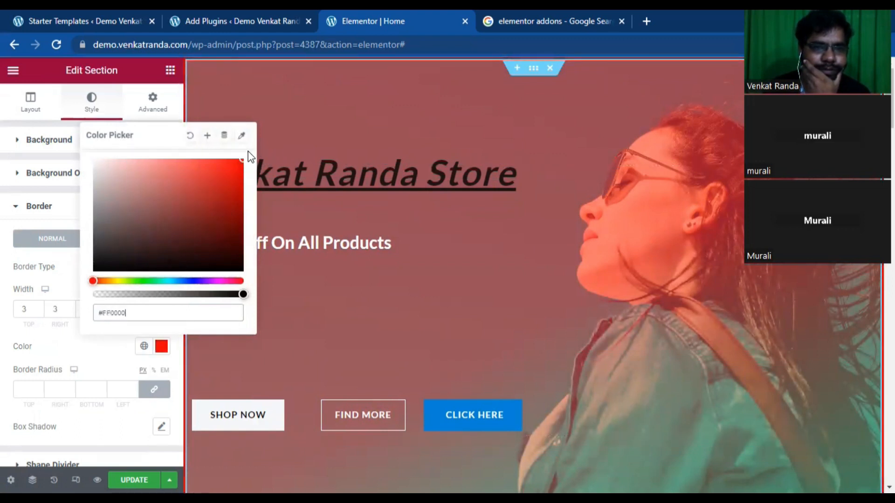
pyautogui.click(70, 255)
pyautogui.click(132, 470)
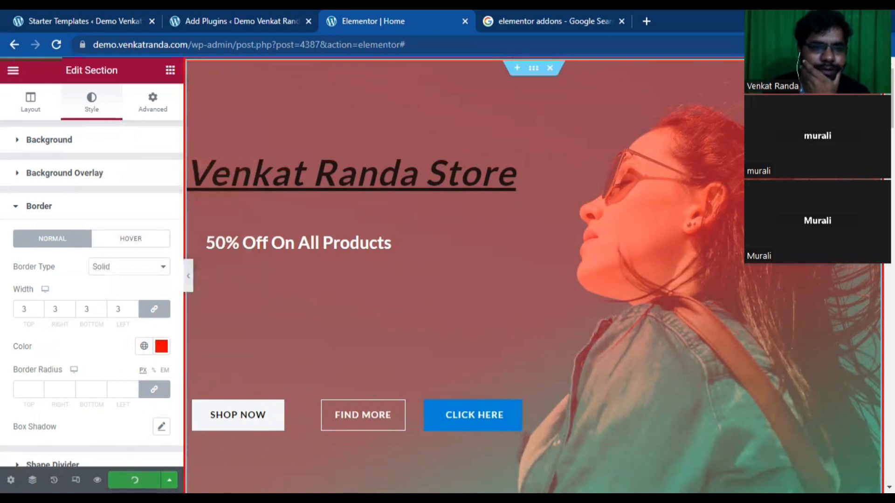
# - Check the red-bordered hero in full-width preview, then restore the editor panel
pyautogui.click(188, 279)
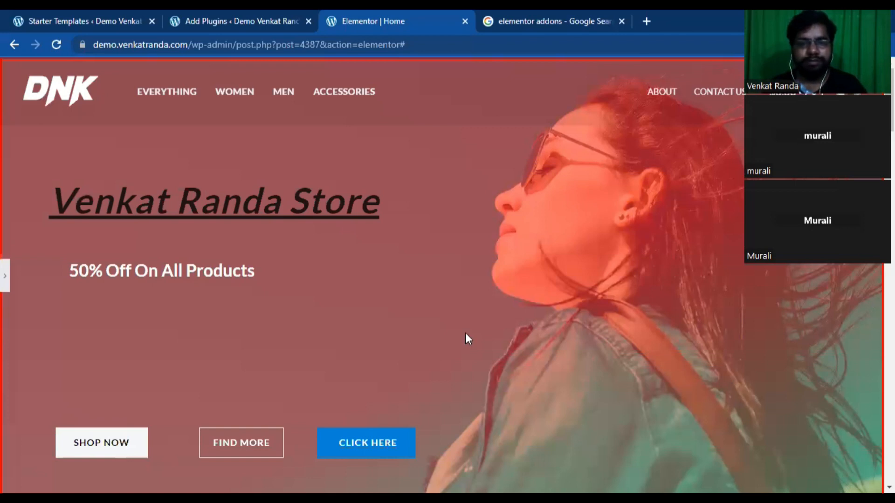
pyautogui.scroll(-8, 465, 333)
pyautogui.scroll(8, 465, 333)
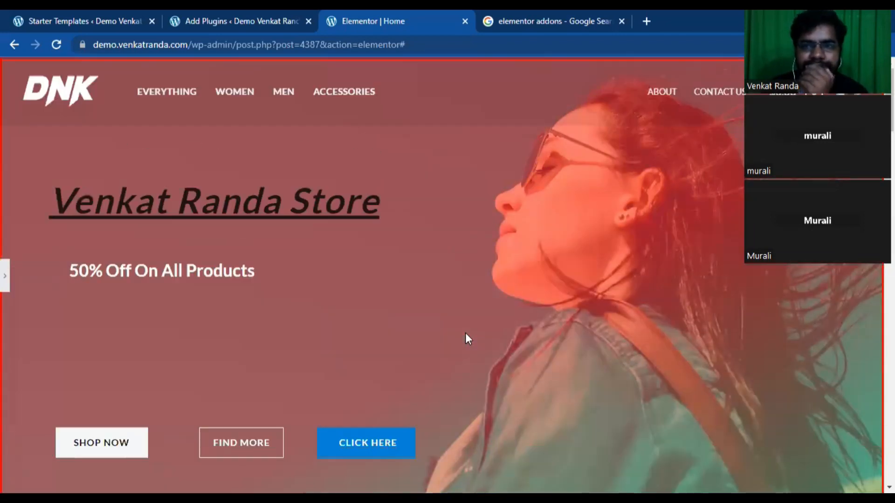
pyautogui.scroll(-8, 465, 334)
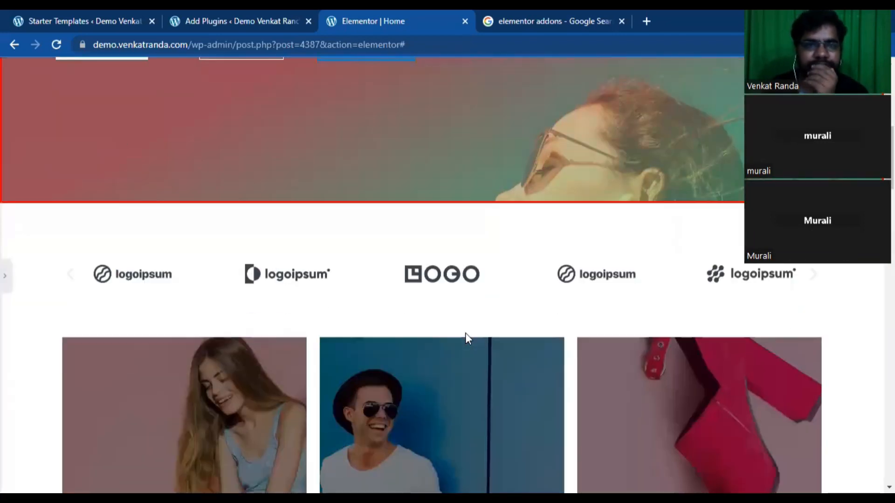
pyautogui.scroll(5, 465, 333)
pyautogui.click(6, 275)
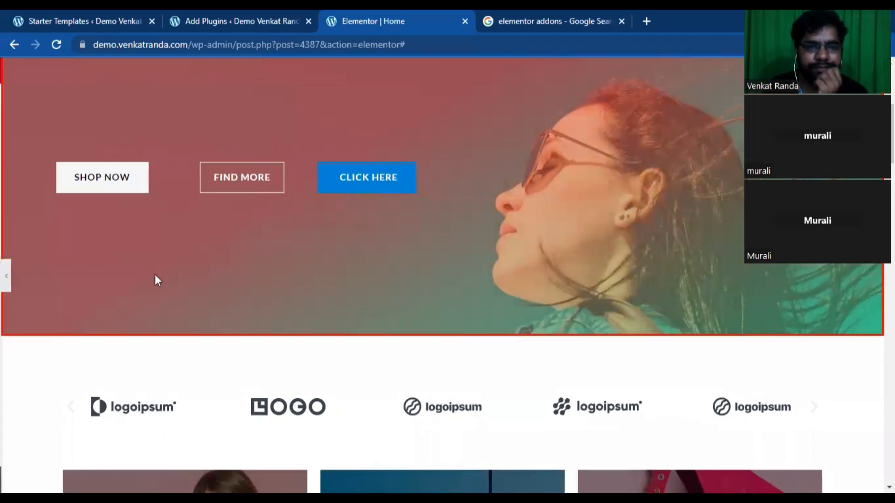
pyautogui.scroll(-3, 267, 273)
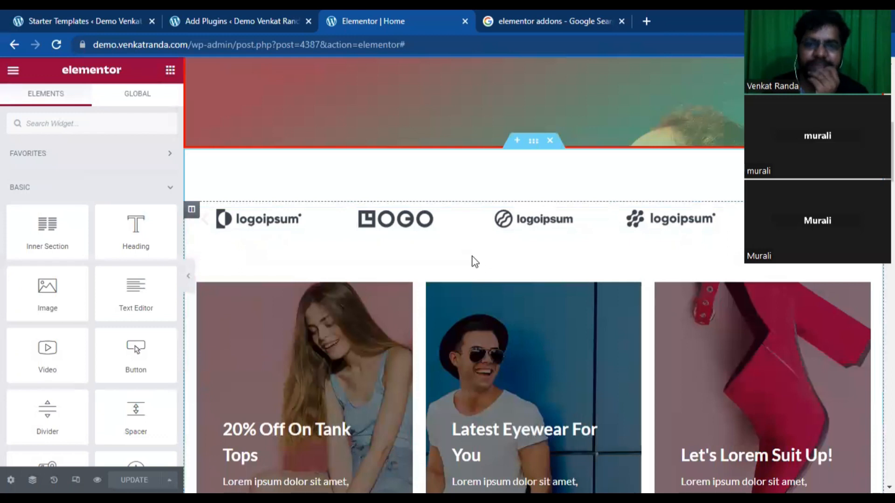
# - Open the Edit Image Carousel settings for the logo carousel below the hero
pyautogui.rightClick(450, 220)
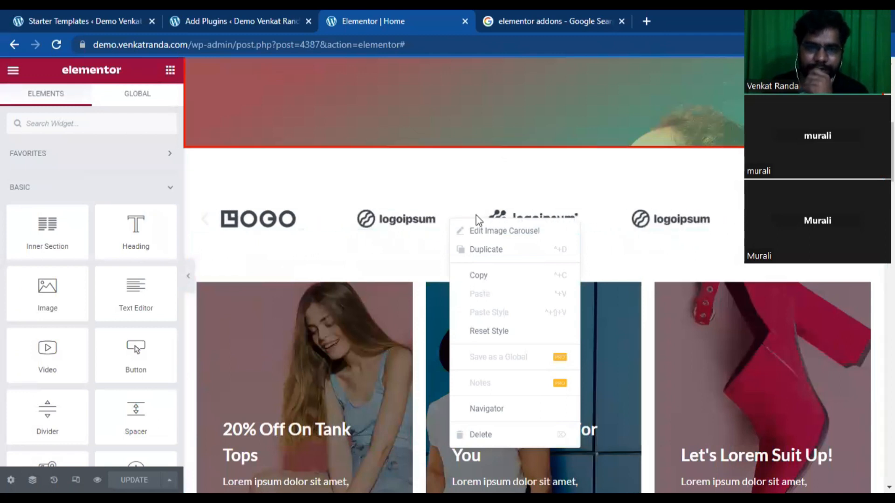
pyautogui.click(502, 232)
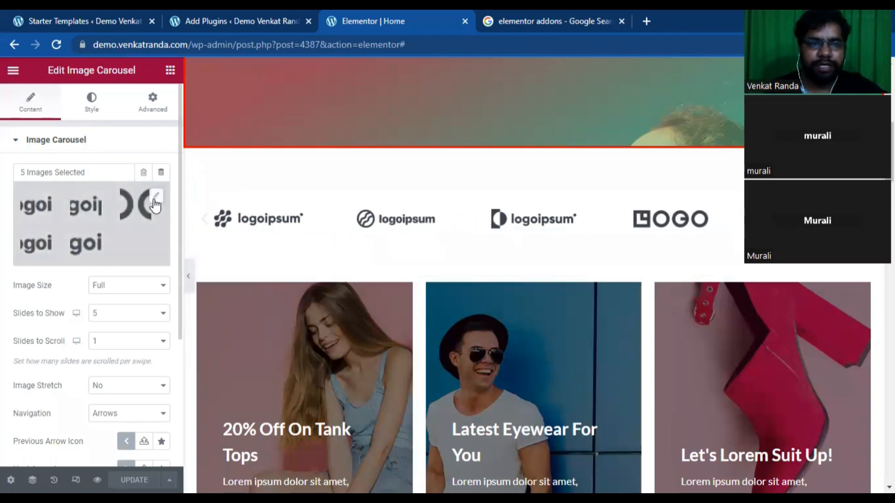
# - Delete the LOGO image from the carousel gallery and insert the remaining four logoipsum logos
pyautogui.click(155, 204)
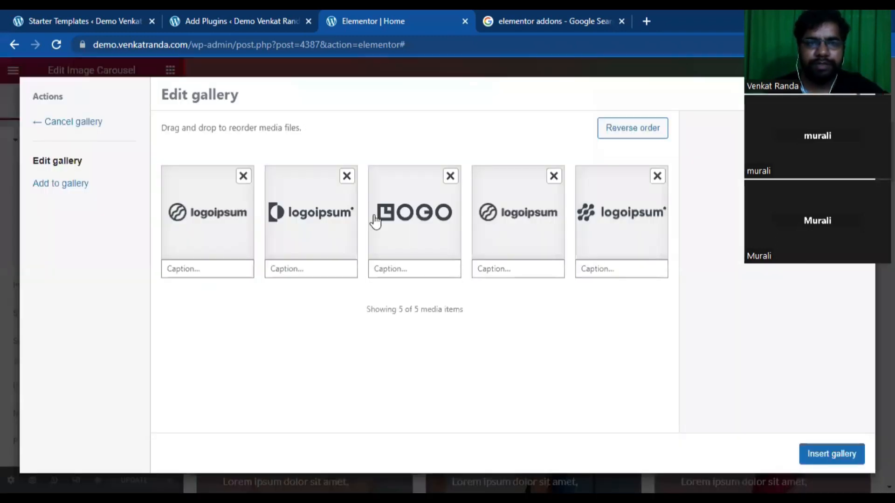
pyautogui.click(450, 179)
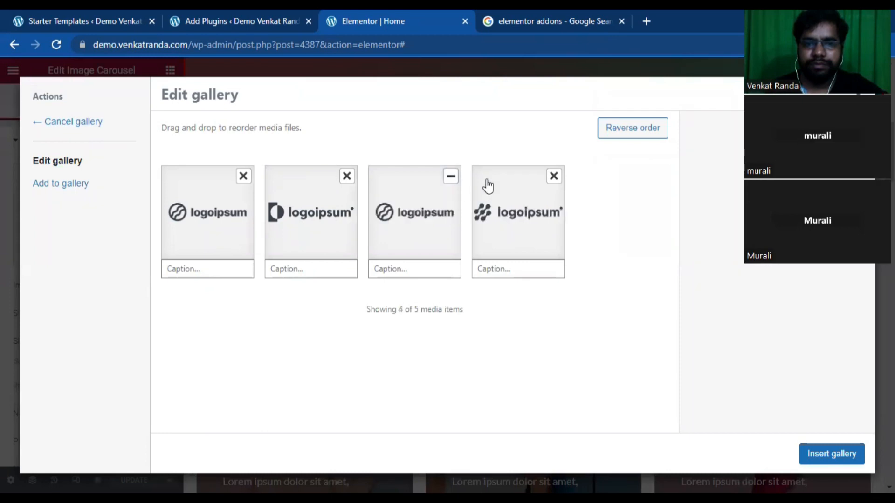
pyautogui.click(563, 177)
pyautogui.click(832, 454)
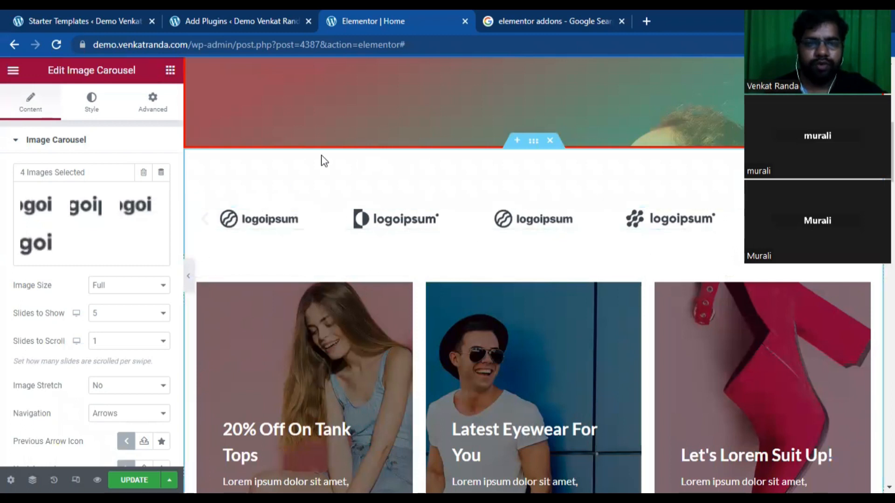
# - Change the logo carousel's Slides to Show to 2, then to 1
pyautogui.scroll(-3, 31, 288)
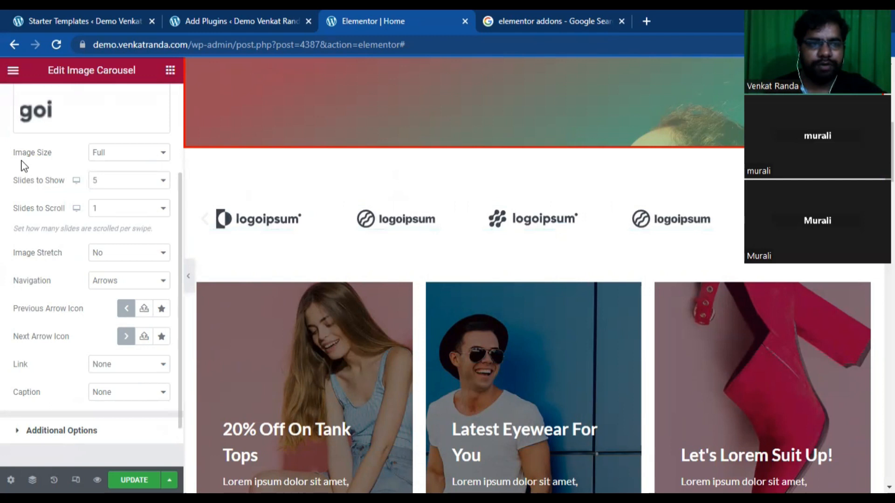
pyautogui.click(106, 185)
pyautogui.click(106, 205)
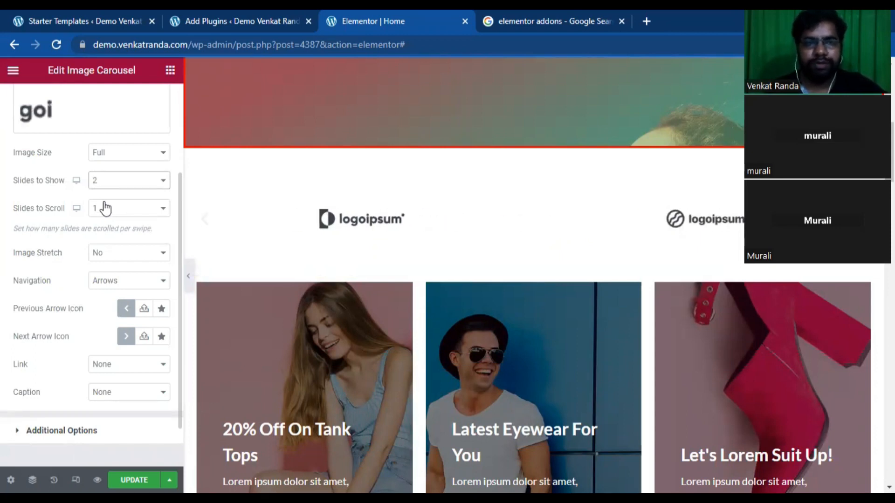
pyautogui.click(102, 187)
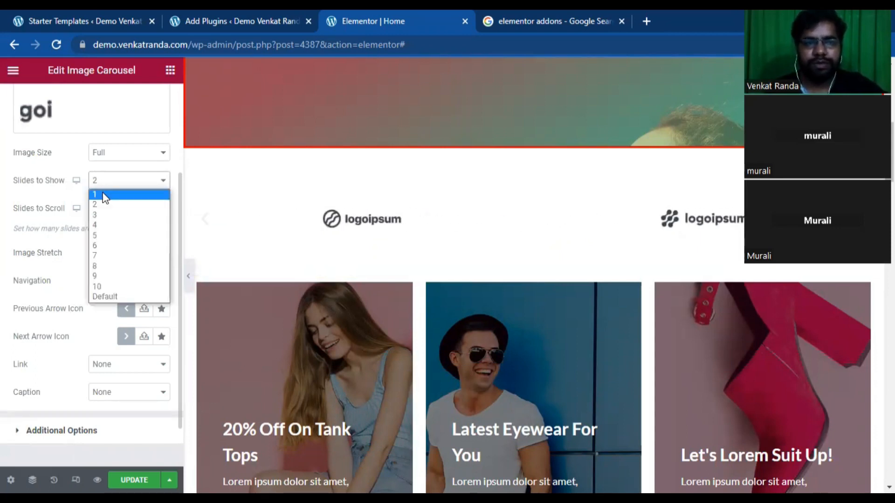
pyautogui.click(104, 195)
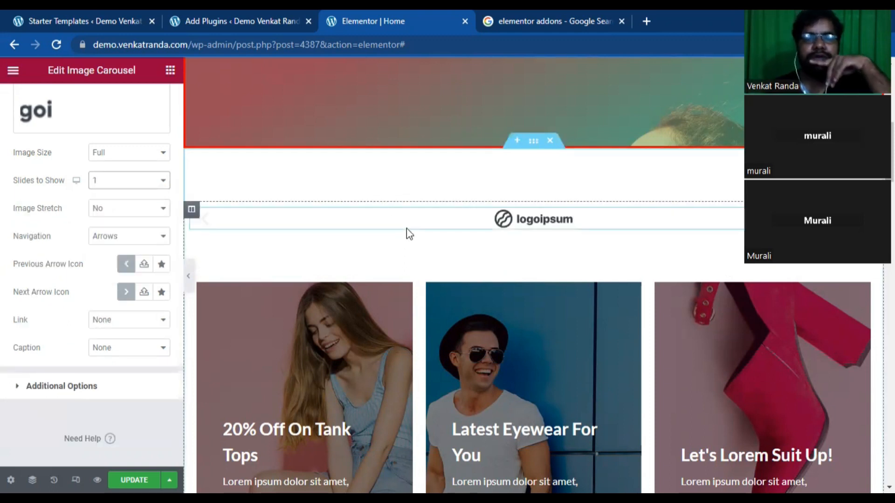
pyautogui.scroll(5, 407, 229)
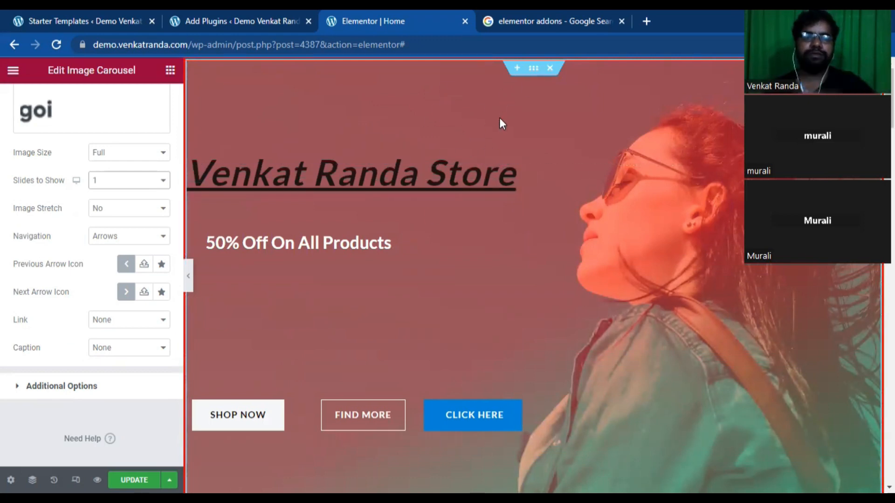
# - Insert a one-column, full-width section with No Gap columns above the hero, then open a new tab
pyautogui.click(515, 70)
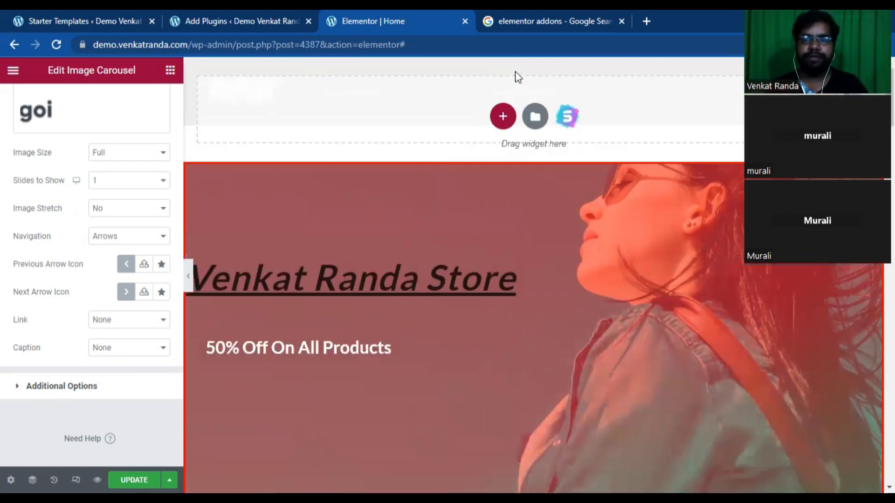
pyautogui.click(503, 121)
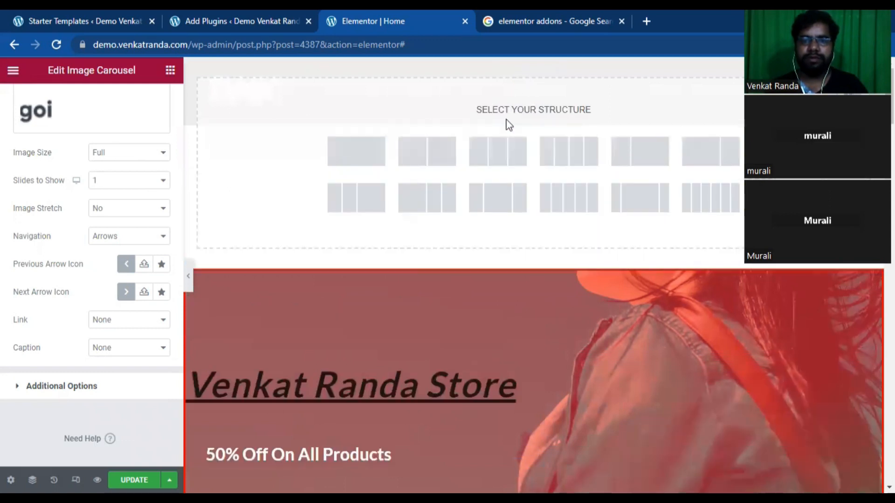
pyautogui.click(365, 161)
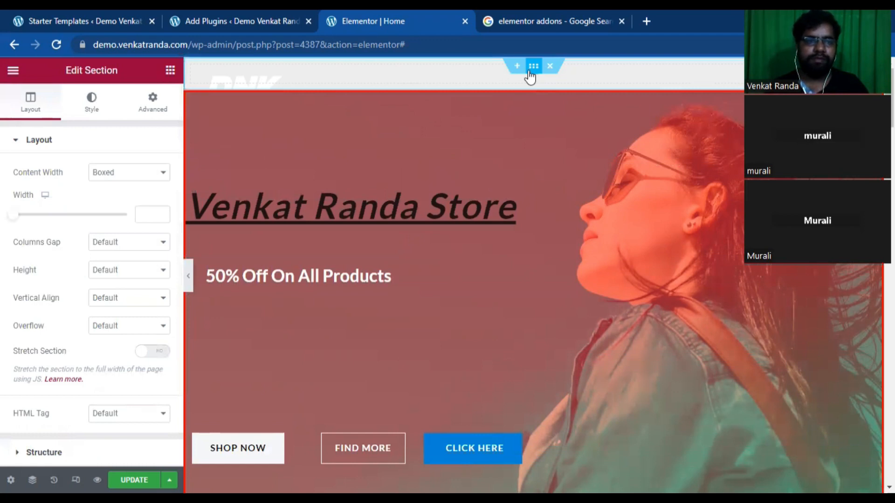
pyautogui.click(103, 172)
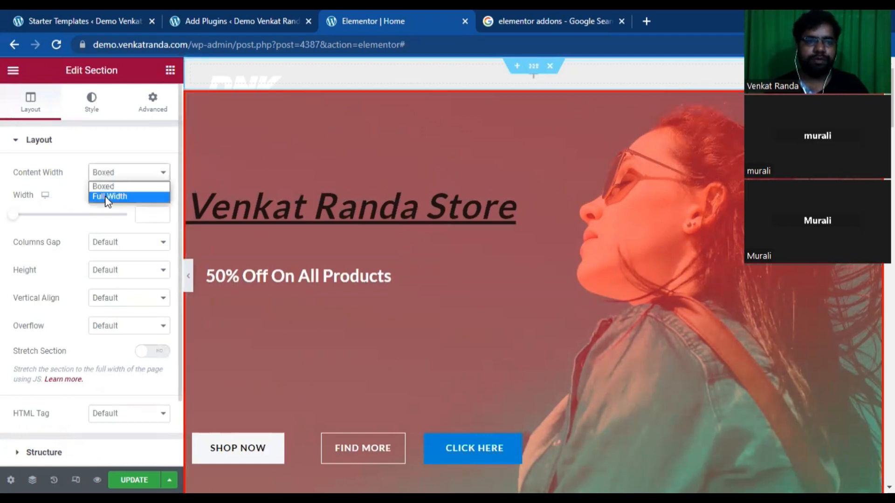
pyautogui.click(108, 196)
pyautogui.click(109, 201)
pyautogui.click(111, 226)
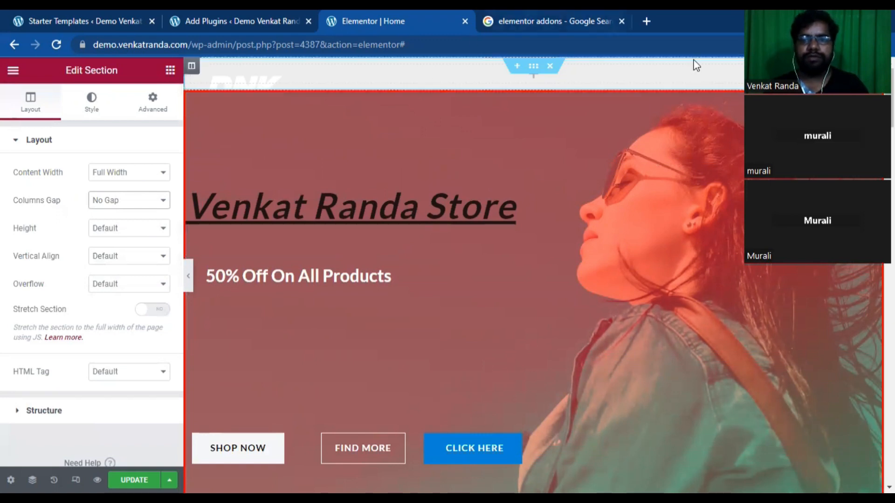
pyautogui.click(646, 21)
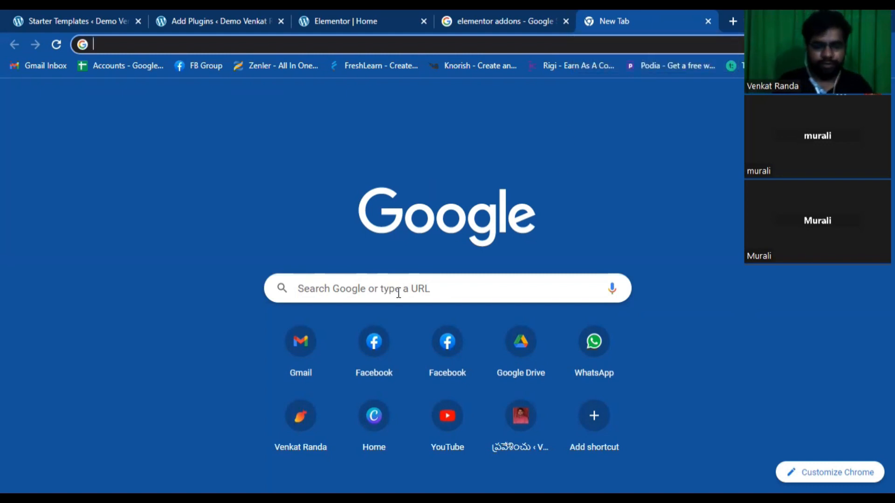
# - Go to pexels.com and search for 'software professional'
pyautogui.write('pexels.com')
pyautogui.press('Return')
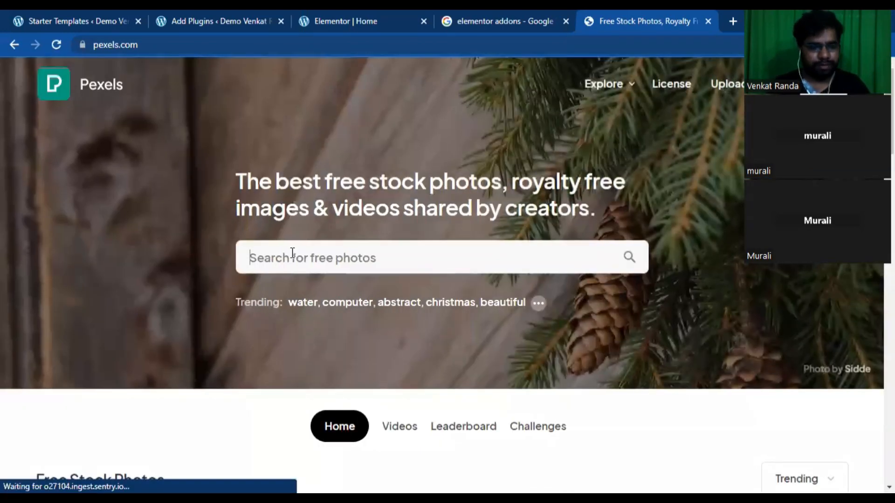
pyautogui.write('software pro')
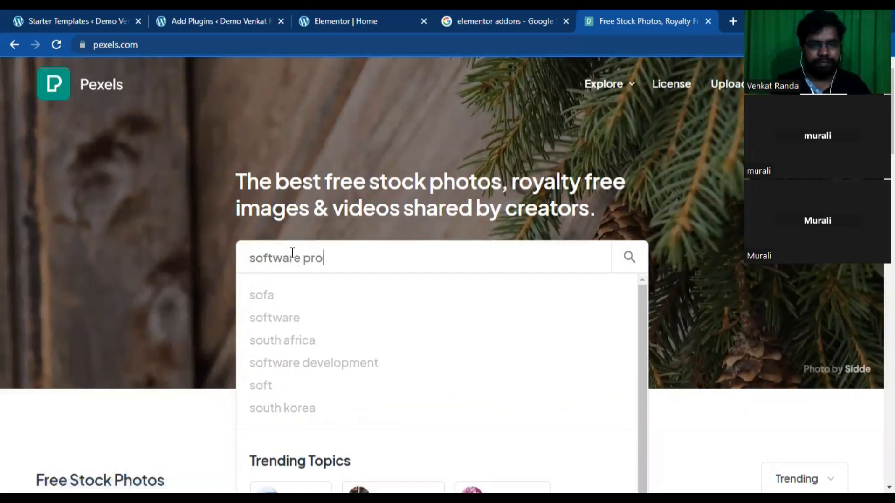
pyautogui.write('fessin')
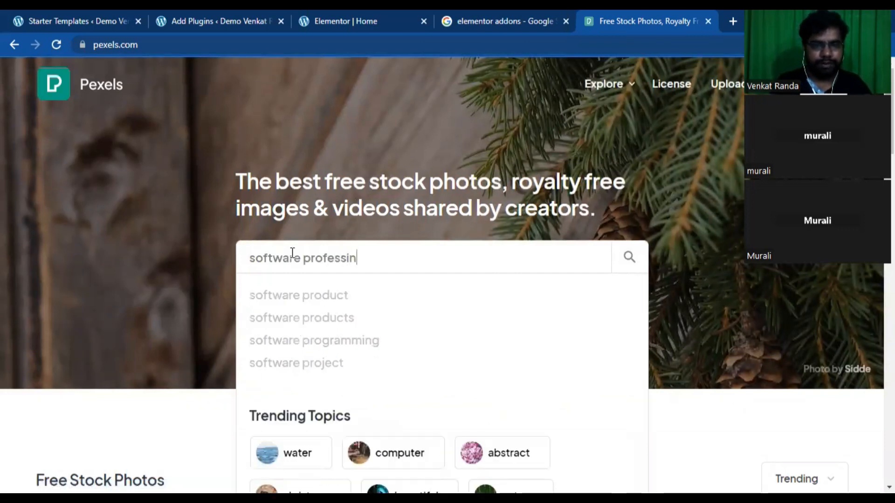
pyautogui.write('o')
pyautogui.press('BackSpace')
pyautogui.write('onal')
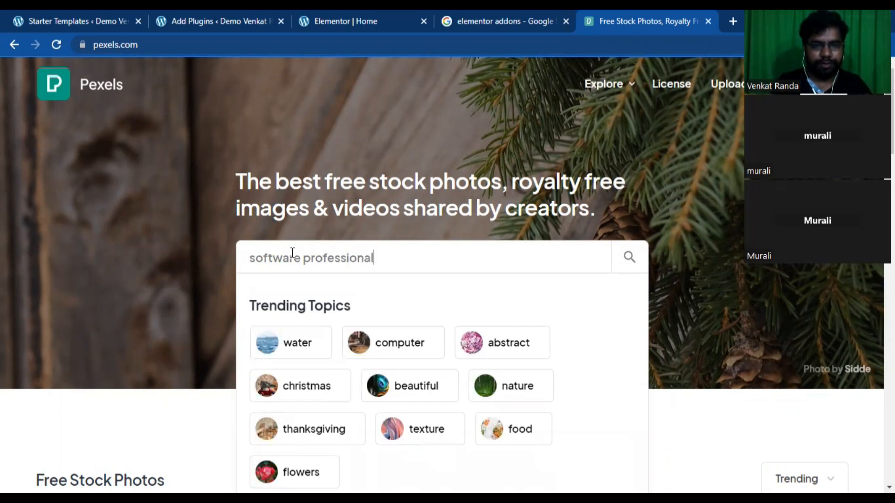
pyautogui.press('Return')
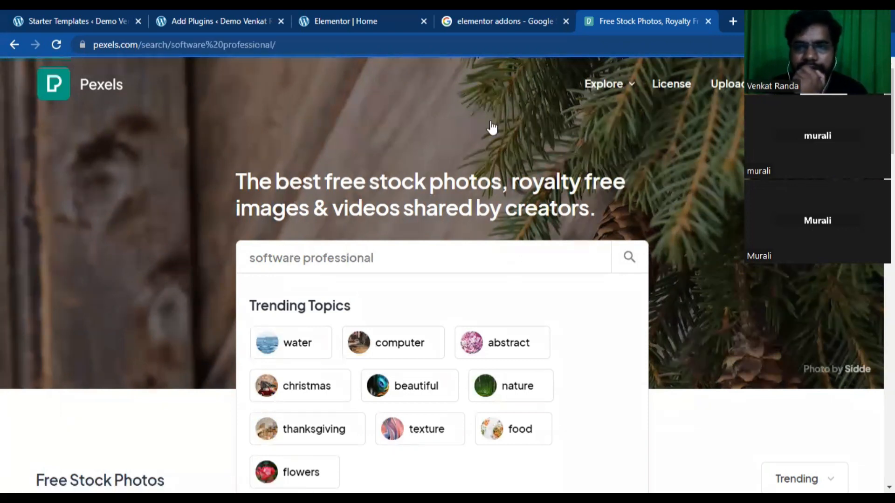
# - Download the woman-on-sofa photo from Pexels for free and dismiss the thank-you popup
pyautogui.scroll(-3, 291, 257)
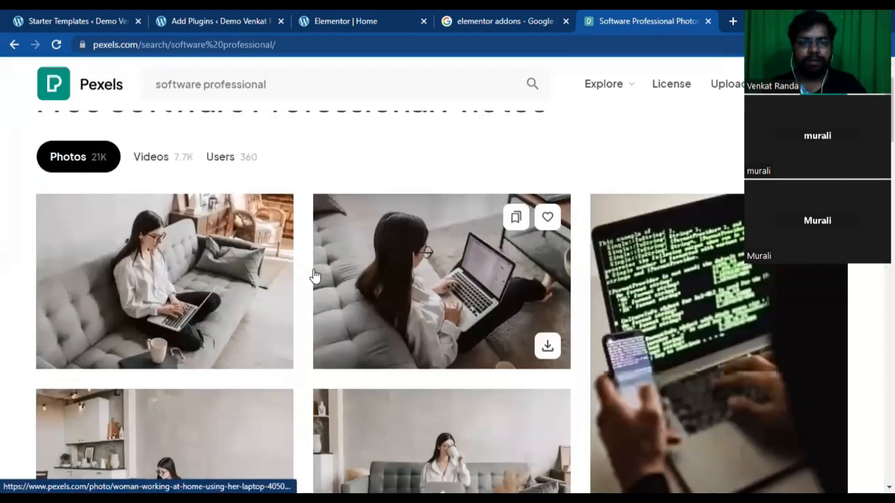
pyautogui.click(181, 213)
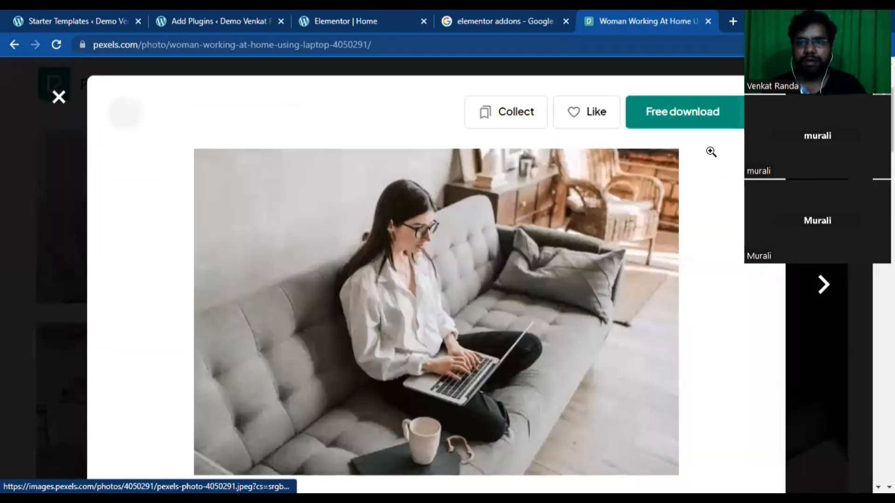
pyautogui.click(675, 126)
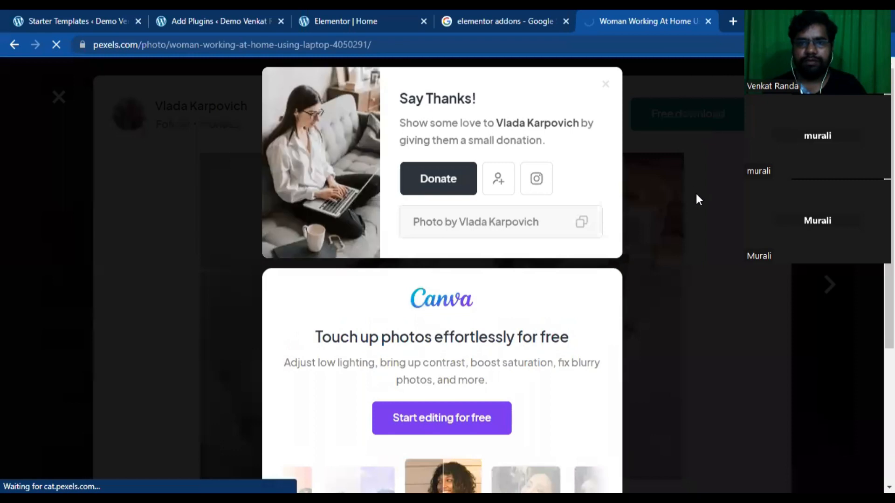
pyautogui.click(833, 284)
# - Step through the results and download the computer-screen web banner photo for free
pyautogui.click(831, 285)
pyautogui.click(832, 286)
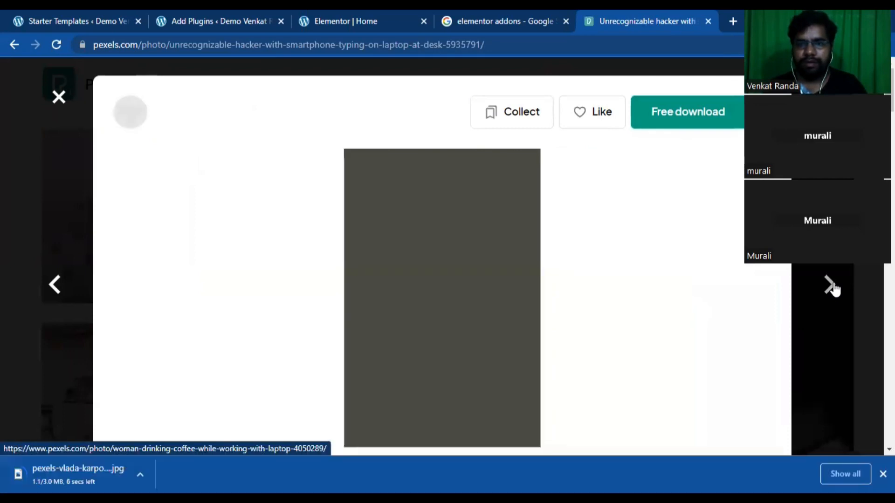
pyautogui.click(833, 288)
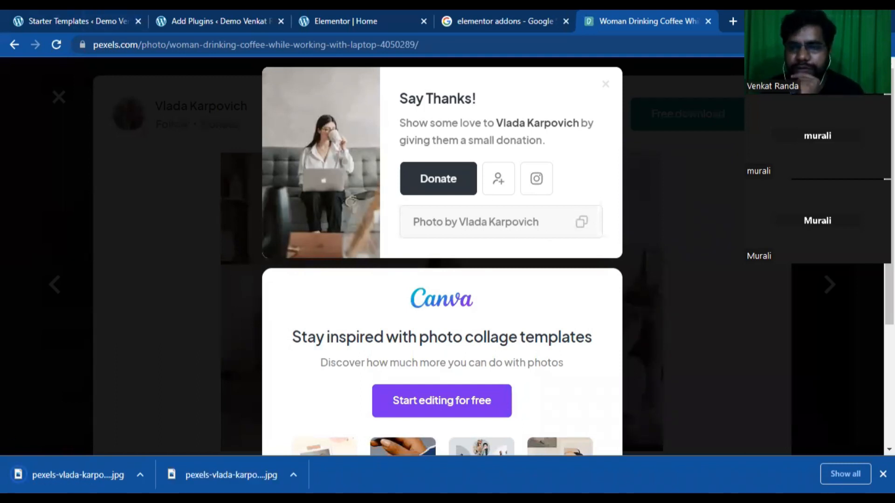
pyautogui.click(797, 307)
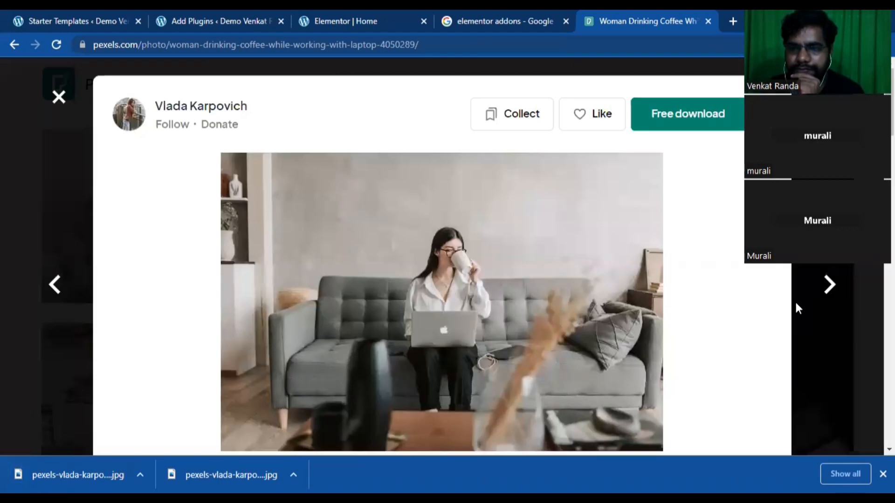
pyautogui.click(826, 284)
pyautogui.click(827, 284)
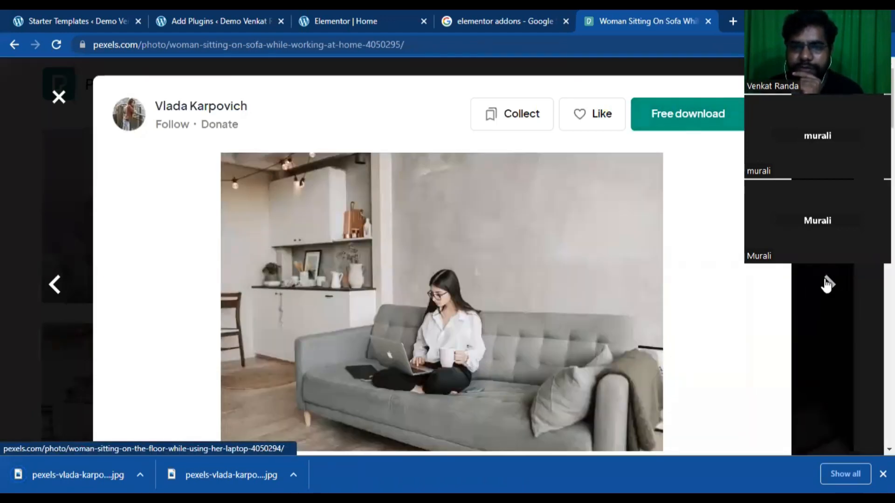
pyautogui.click(826, 285)
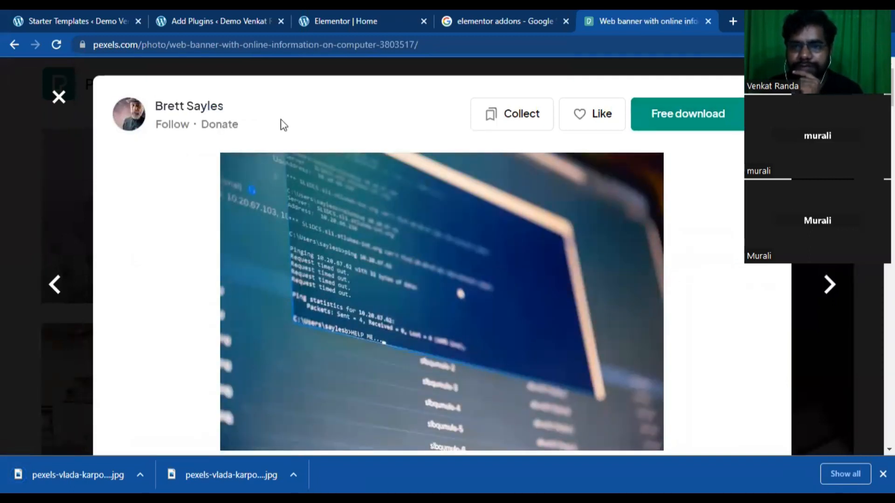
pyautogui.click(677, 122)
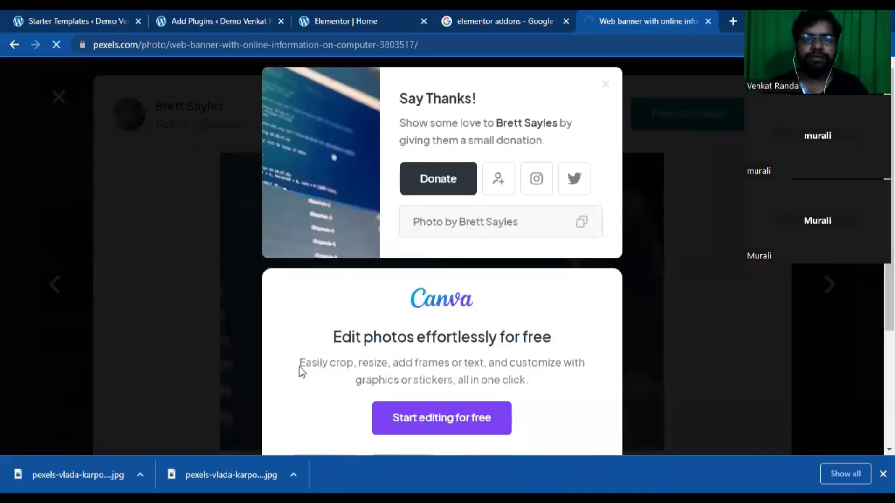
pyautogui.click(356, 14)
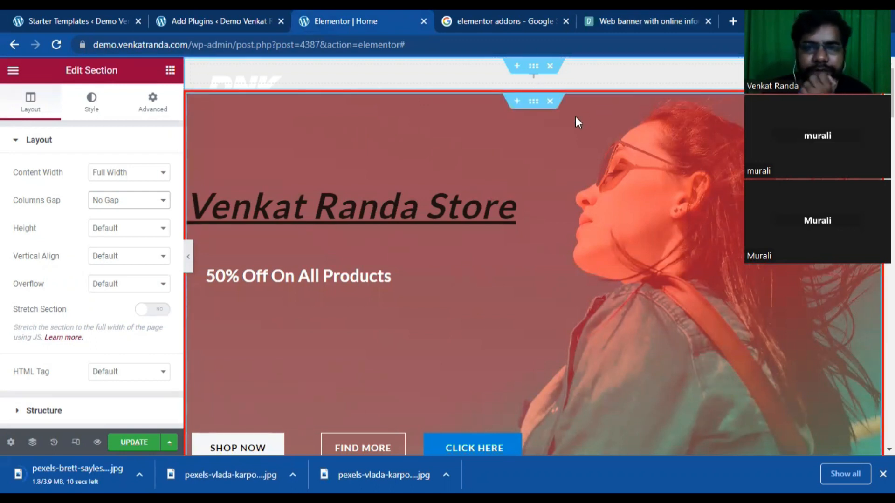
# - Restore Elementor's widget list and load canva.com in the Google tab
pyautogui.click(170, 70)
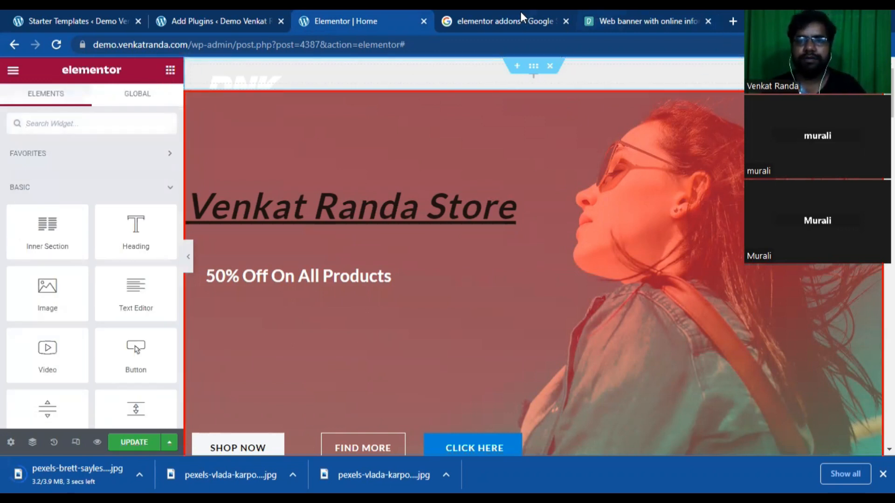
pyautogui.click(483, 14)
pyautogui.click(388, 44)
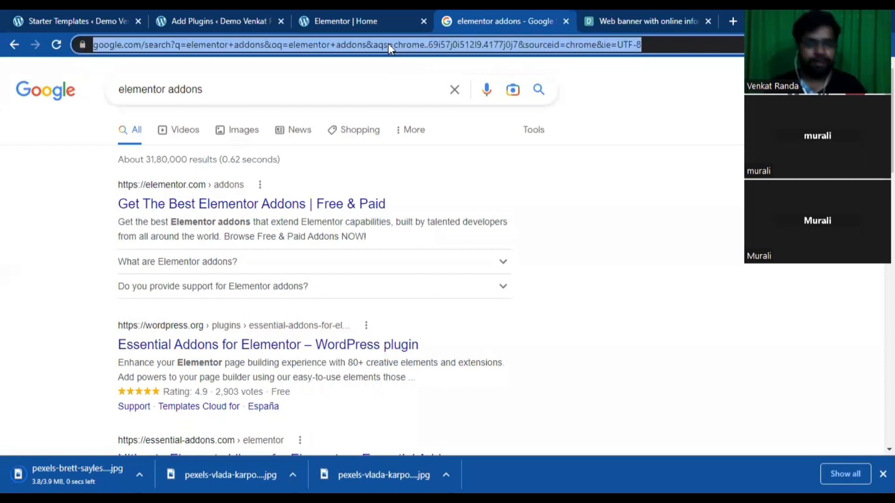
pyautogui.write('canva.com')
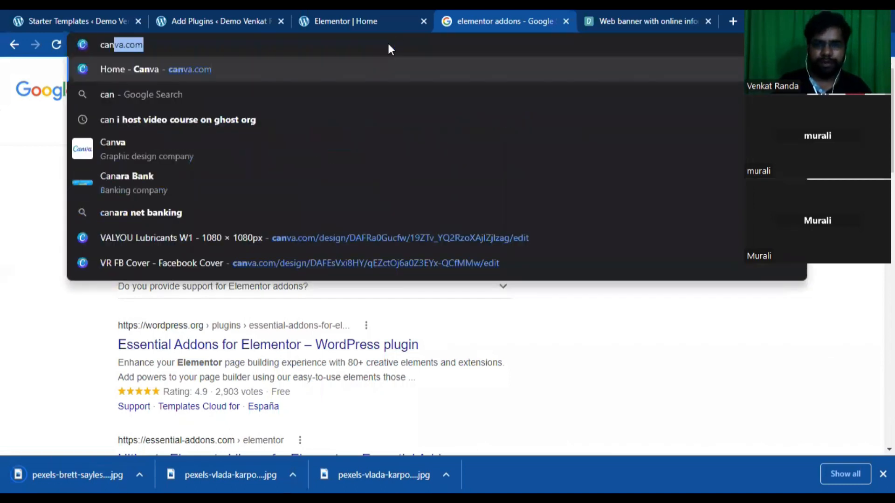
pyautogui.press('Return')
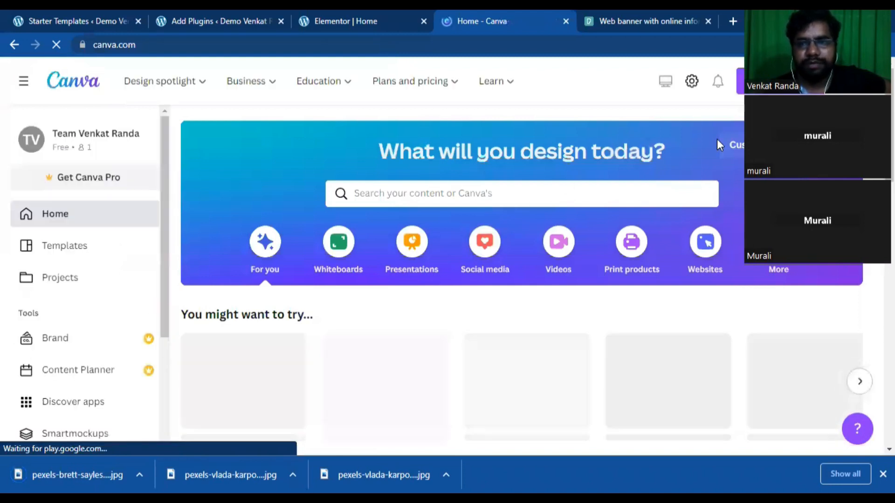
pyautogui.click(378, 23)
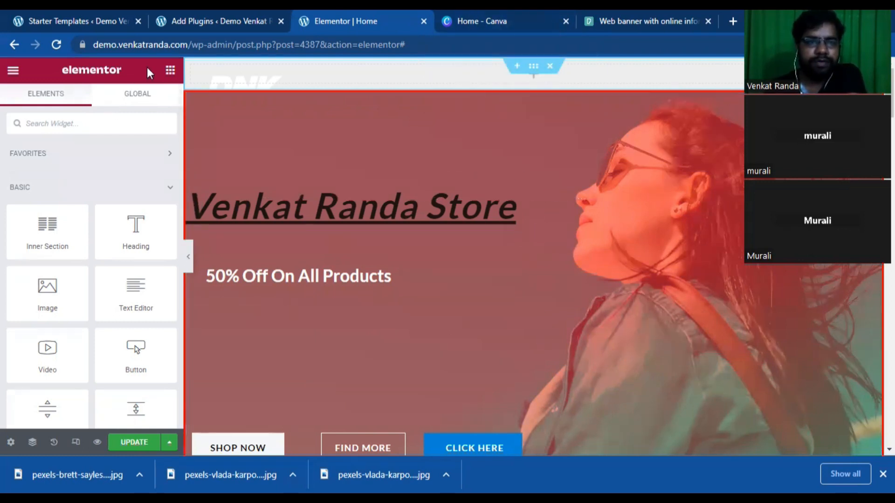
# - Search widgets for 'caro' and drag an Image Carousel into the new top section
pyautogui.click(71, 120)
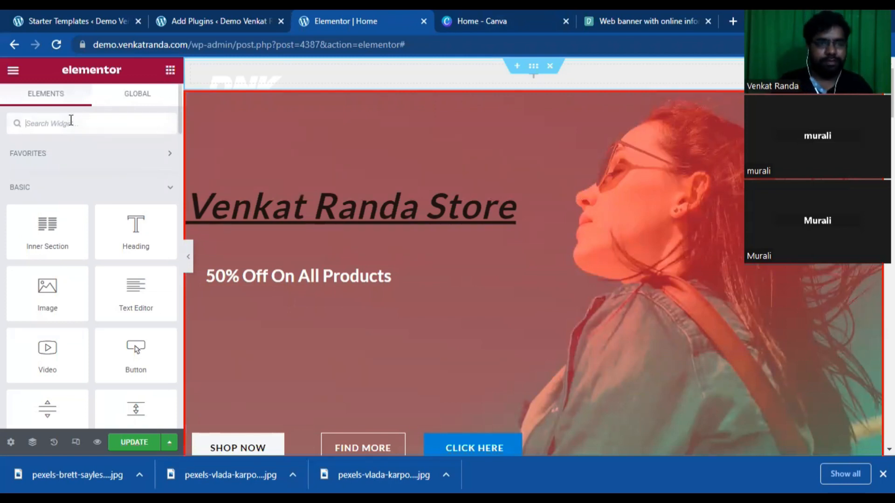
pyautogui.write('caro')
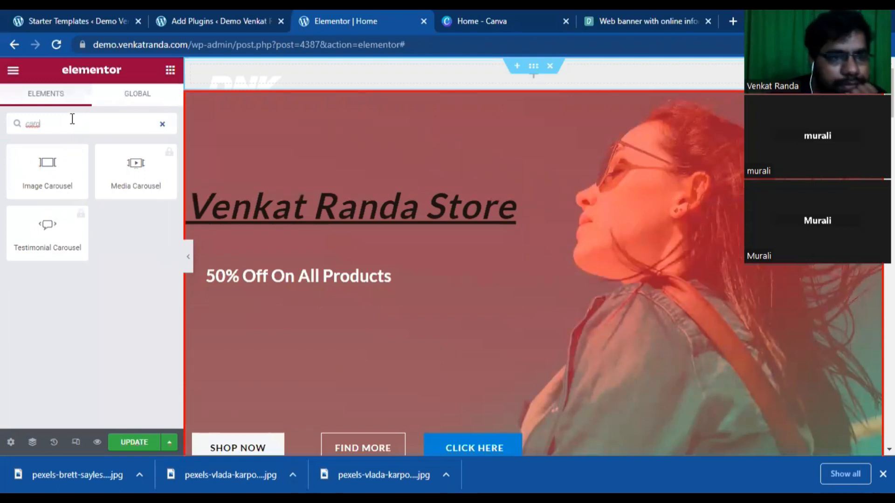
pyautogui.moveTo(47, 168); pyautogui.dragTo(527, 75)
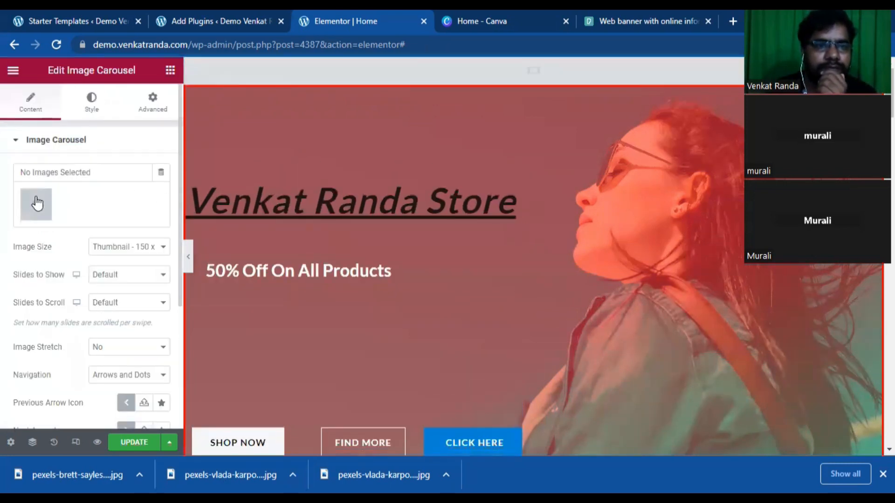
pyautogui.click(36, 204)
# - Upload the three downloaded Pexels photos into the carousel's gallery
pyautogui.click(506, 270)
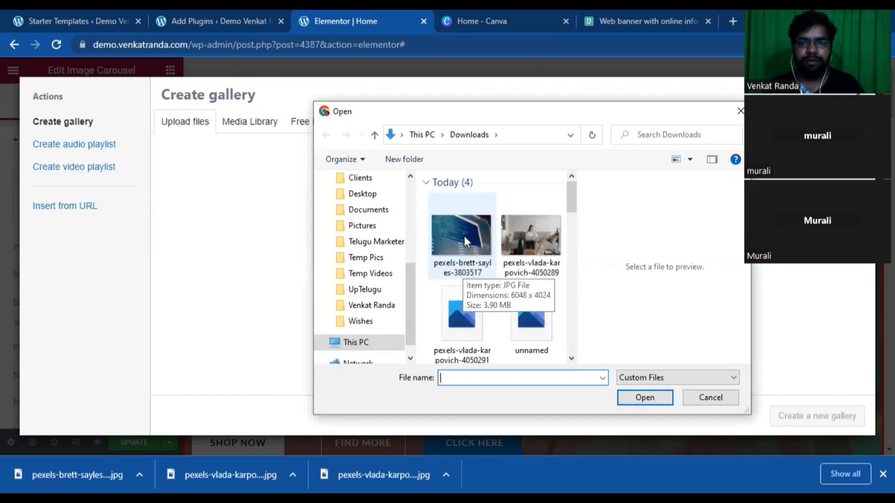
pyautogui.click(476, 236)
pyautogui.keyDown('ctrl'); pyautogui.click(523, 233); pyautogui.keyUp('ctrl')
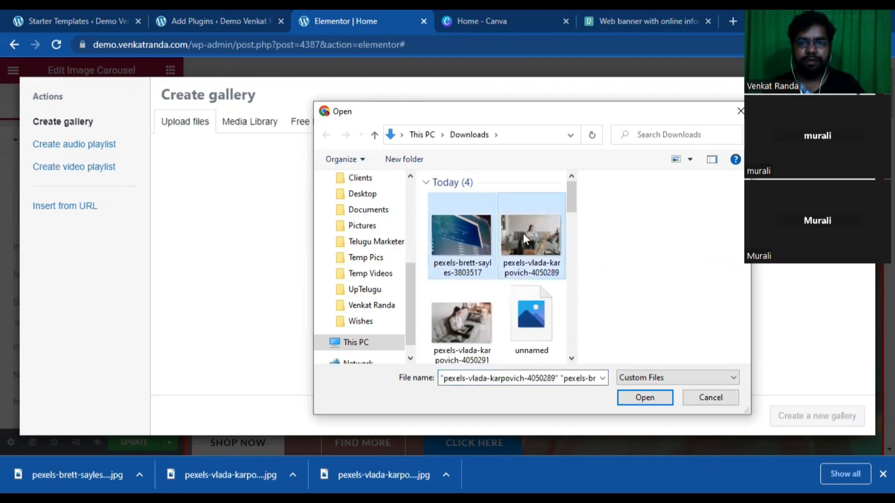
pyautogui.keyDown('ctrl'); pyautogui.click(474, 314); pyautogui.keyUp('ctrl')
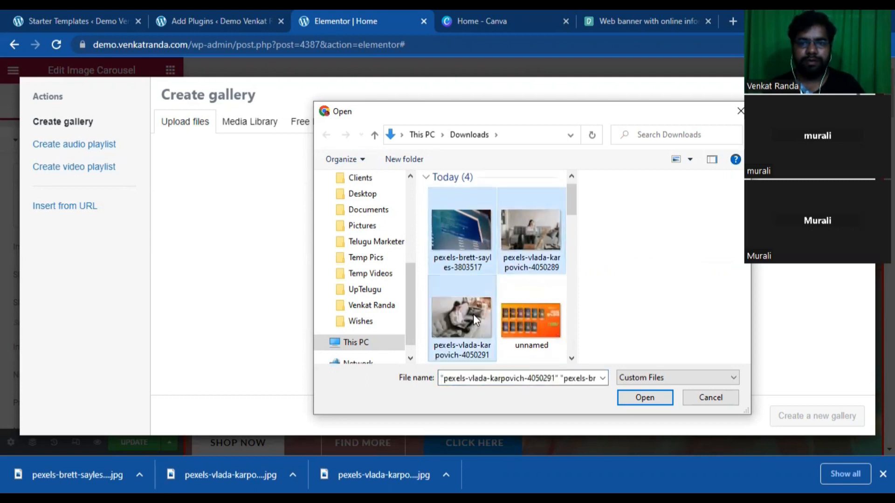
pyautogui.click(596, 375)
pyautogui.press('Return')
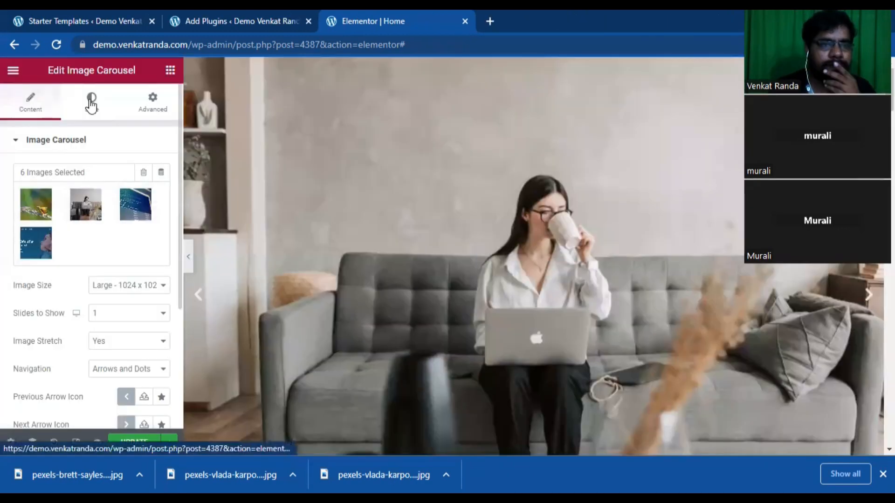
# - Check the carousel's Style and Content tabs and preview the page with the panel hidden
pyautogui.click(91, 101)
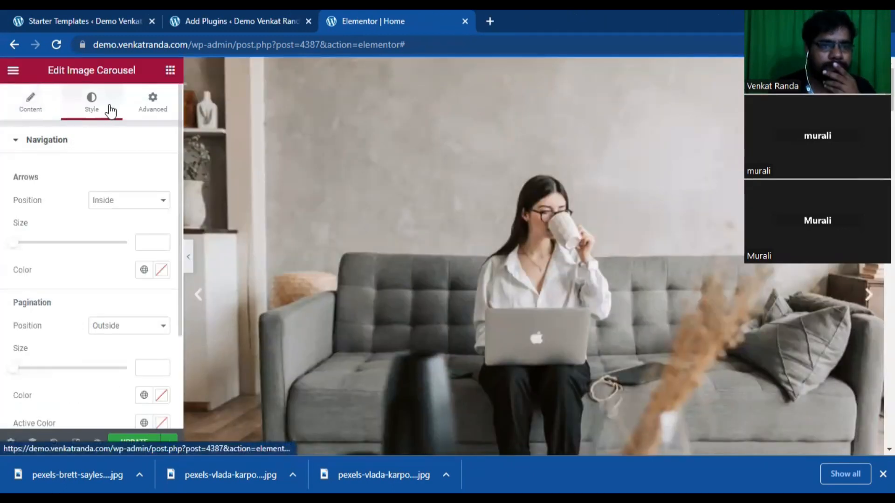
pyautogui.click(31, 110)
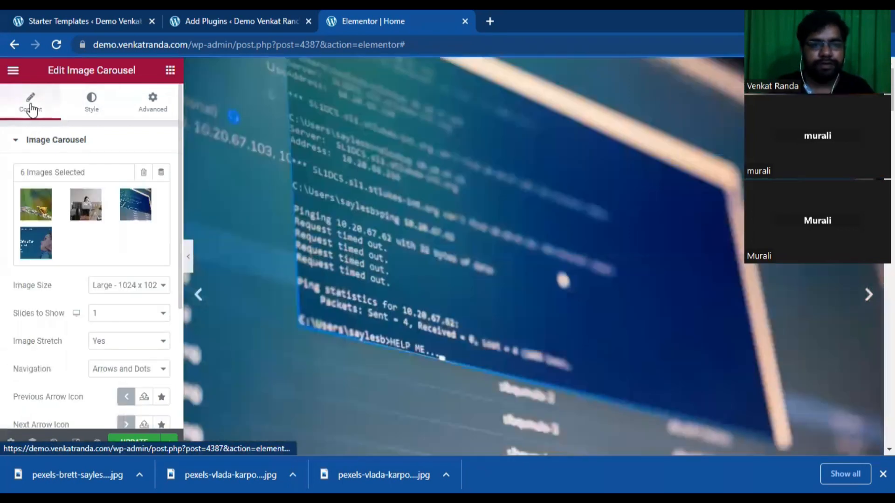
pyautogui.click(188, 256)
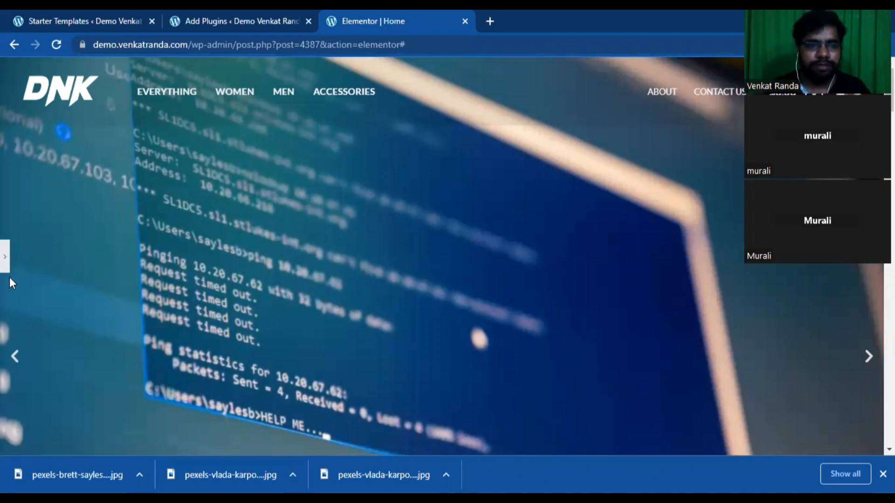
pyautogui.click(5, 255)
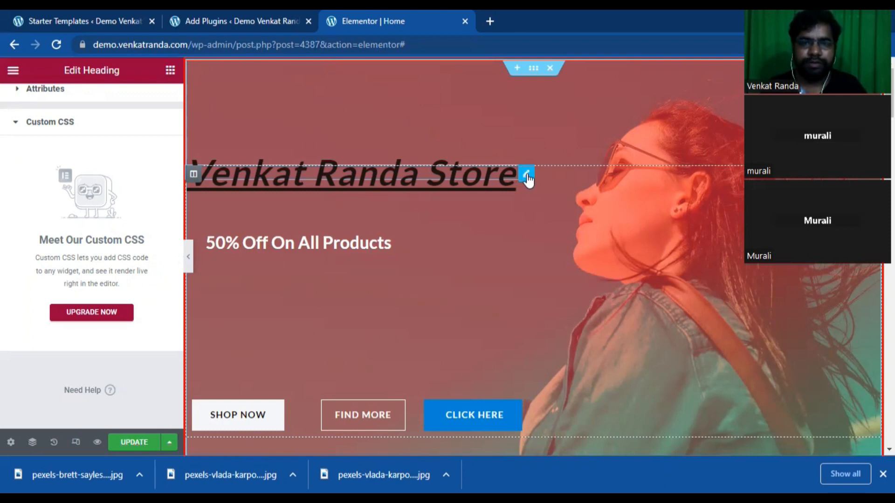
# - Enter 'homepagetitle' as the heading's CSS ID under Advanced and update the page
pyautogui.scroll(6, 26, 180)
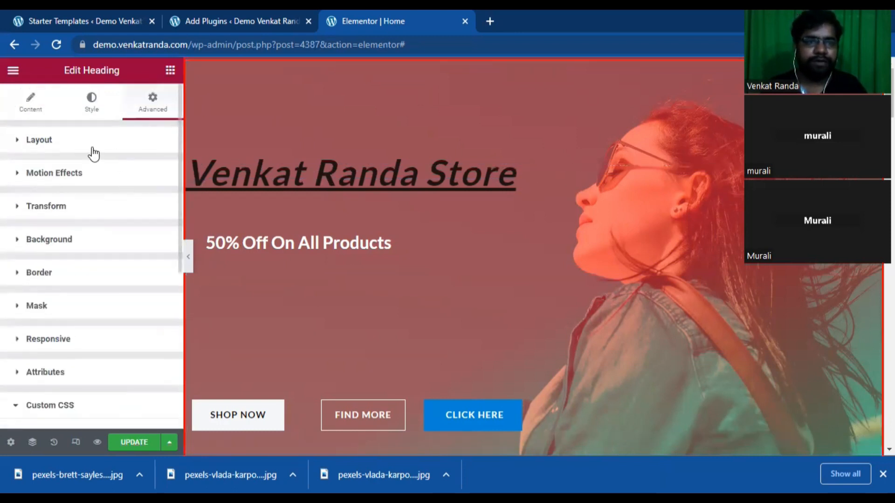
pyautogui.click(29, 103)
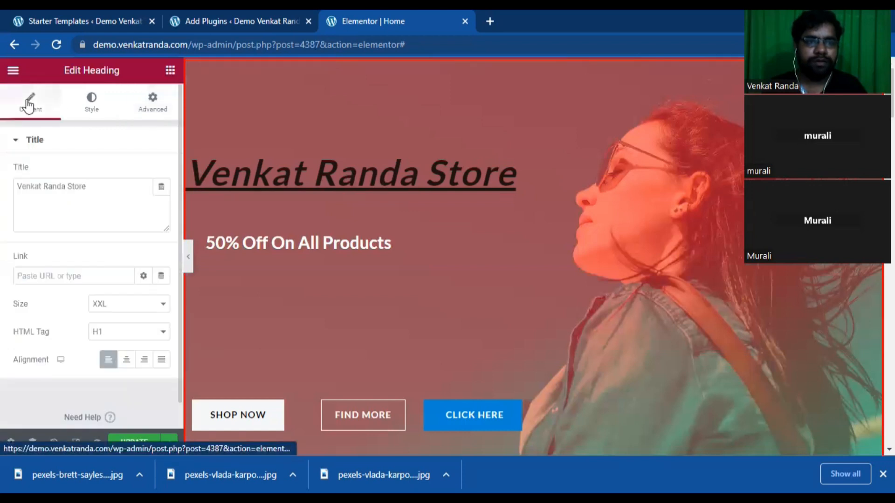
pyautogui.click(151, 112)
pyautogui.scroll(-3, 61, 267)
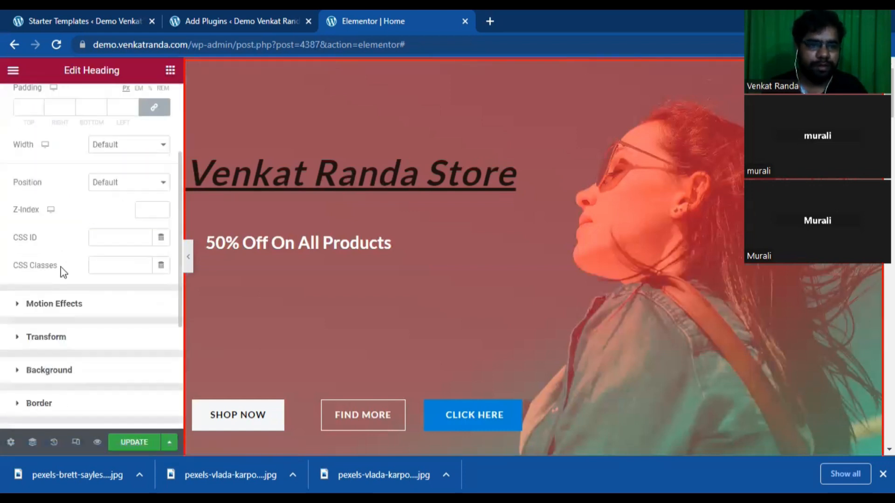
pyautogui.click(113, 242)
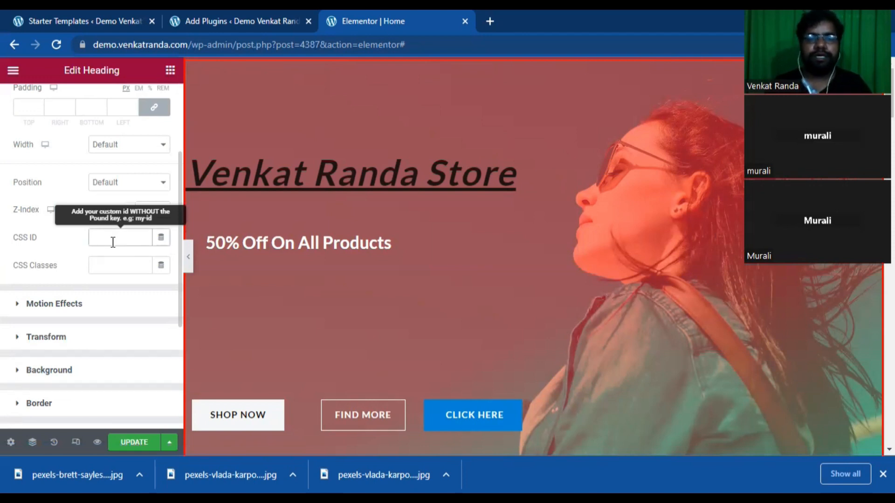
pyautogui.write('hom')
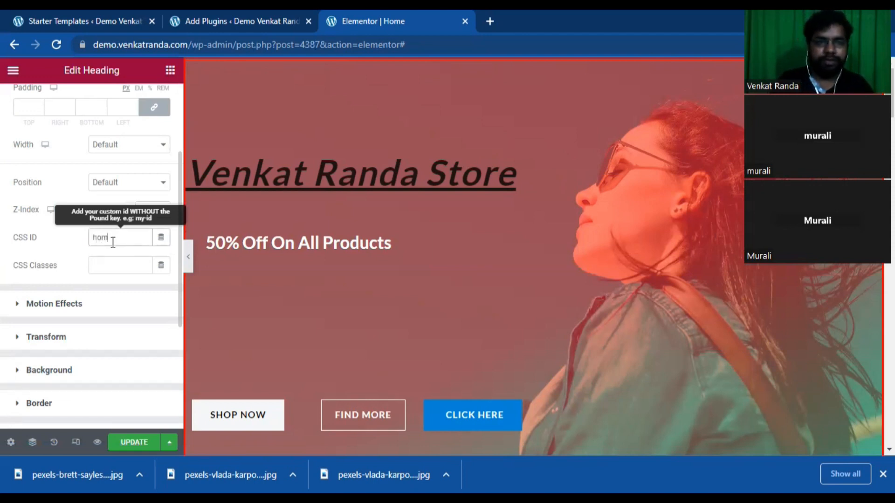
pyautogui.write('epagetit')
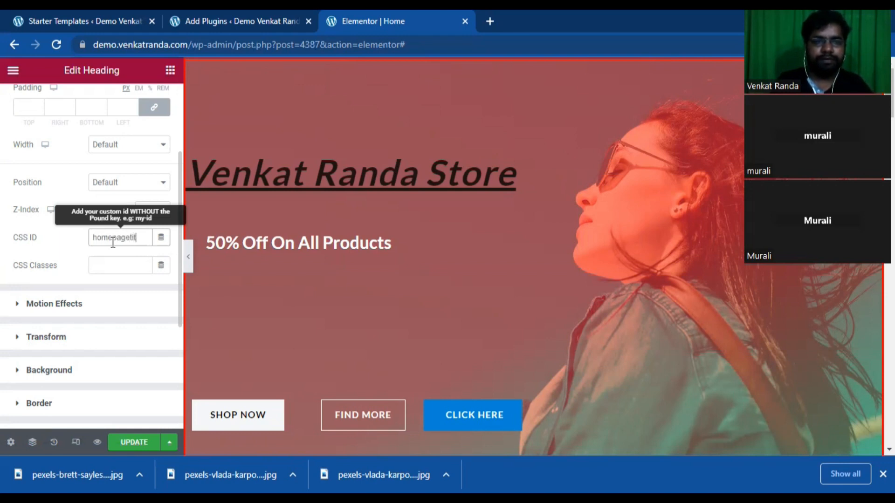
pyautogui.write('le')
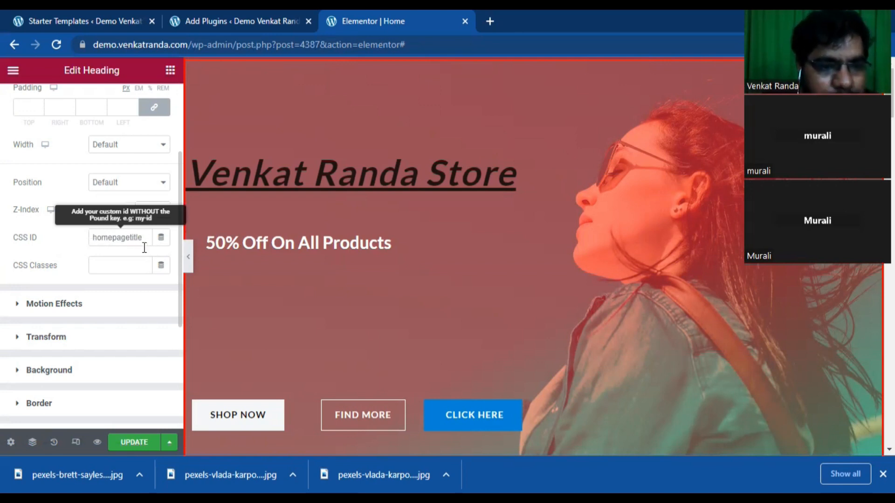
pyautogui.click(134, 444)
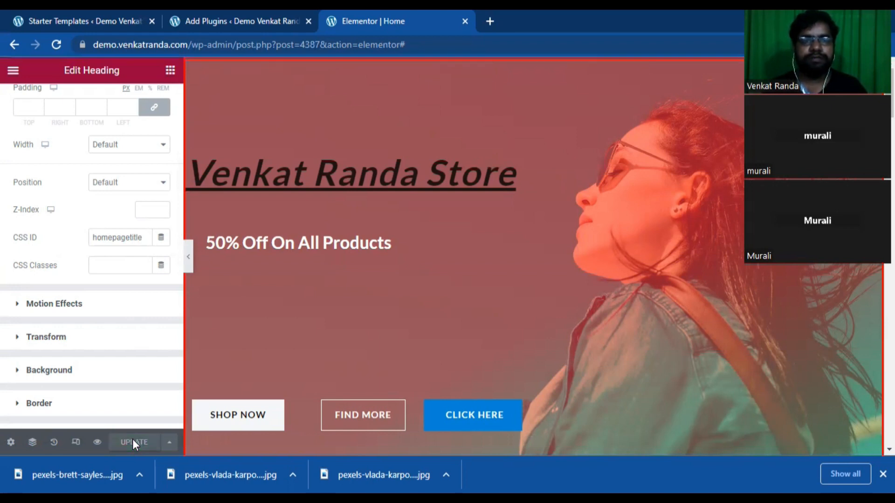
pyautogui.click(233, 19)
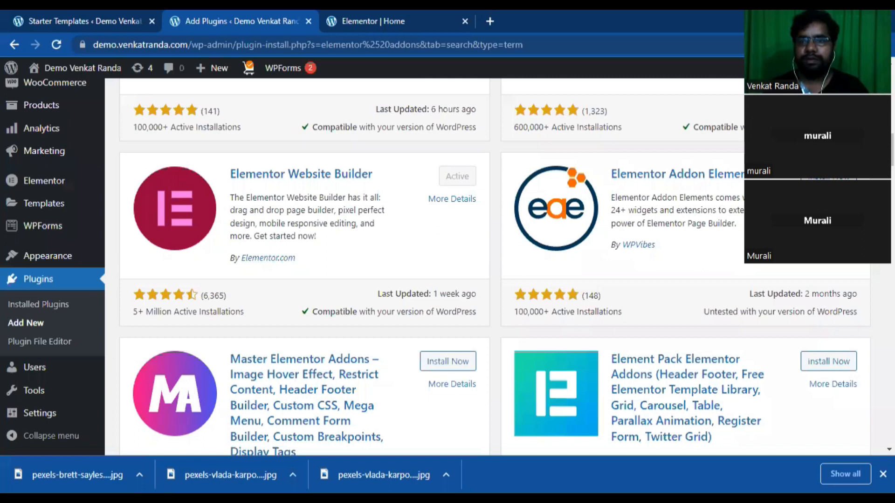
# - Search plugins for 'wpcode', then install and activate WPCode – Insert Headers and Footers
pyautogui.scroll(12, 495, 267)
pyautogui.scroll(-2, 495, 267)
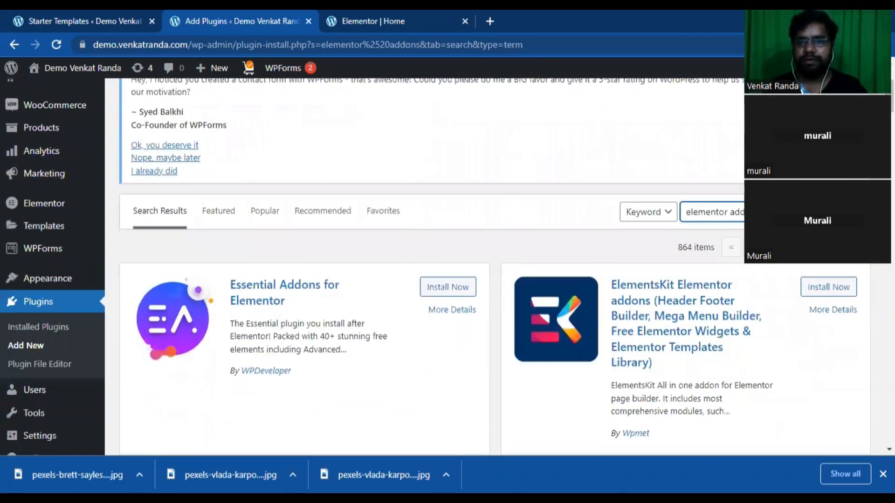
pyautogui.hotkey('ctrl', 'a')
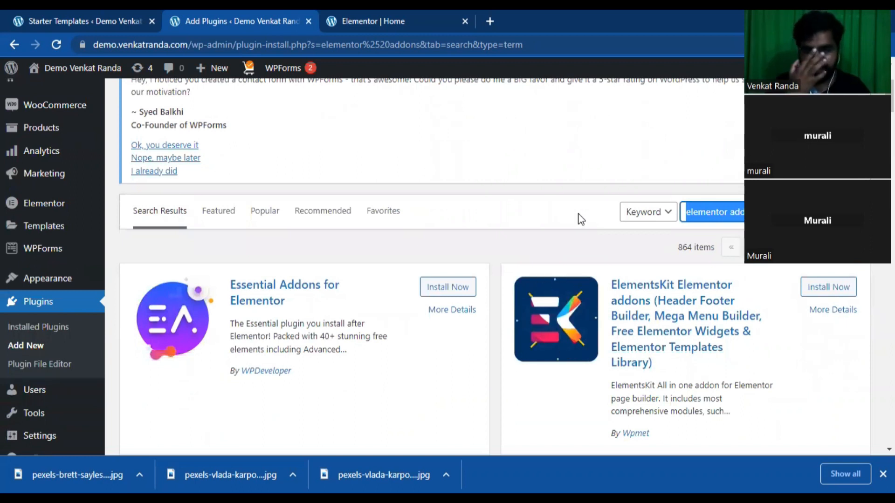
pyautogui.write('header')
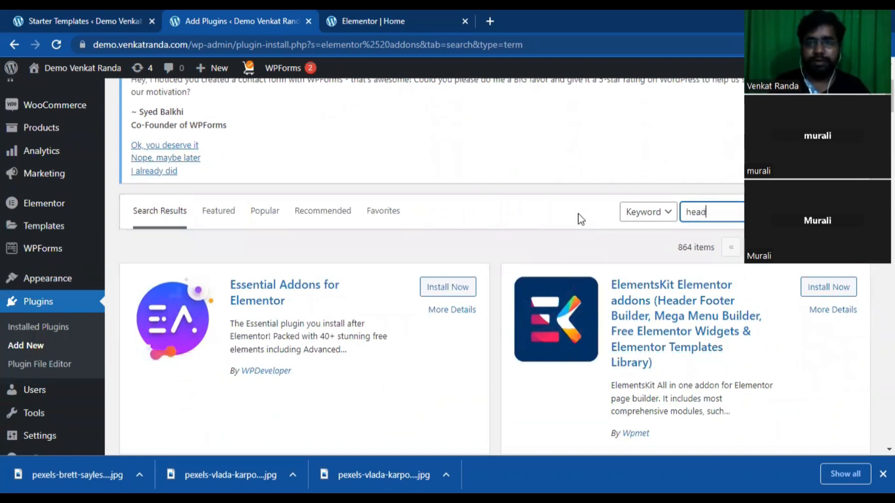
pyautogui.press('BackSpace')
pyautogui.press('BackSpace')
pyautogui.press('BackSpace')
pyautogui.press('BackSpace')
pyautogui.press('BackSpace')
pyautogui.press('BackSpace')
pyautogui.press('BackSpace')
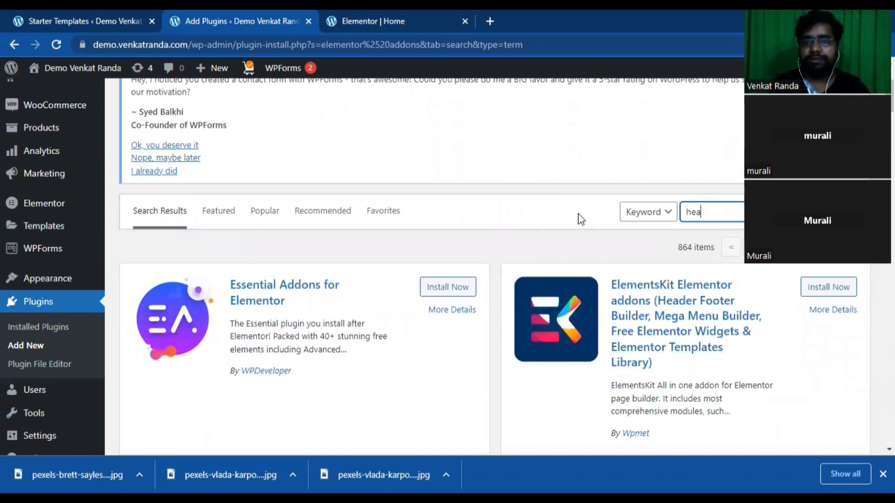
pyautogui.write('wpcode')
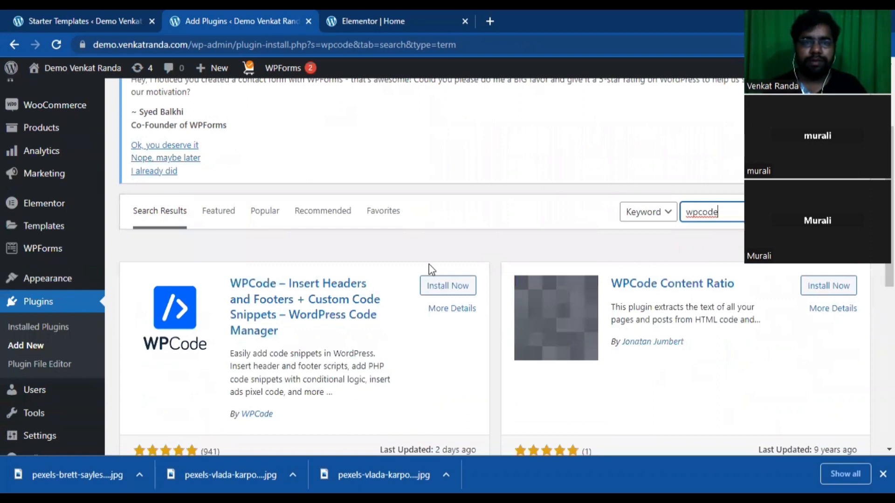
pyautogui.scroll(-1, 366, 254)
pyautogui.click(446, 220)
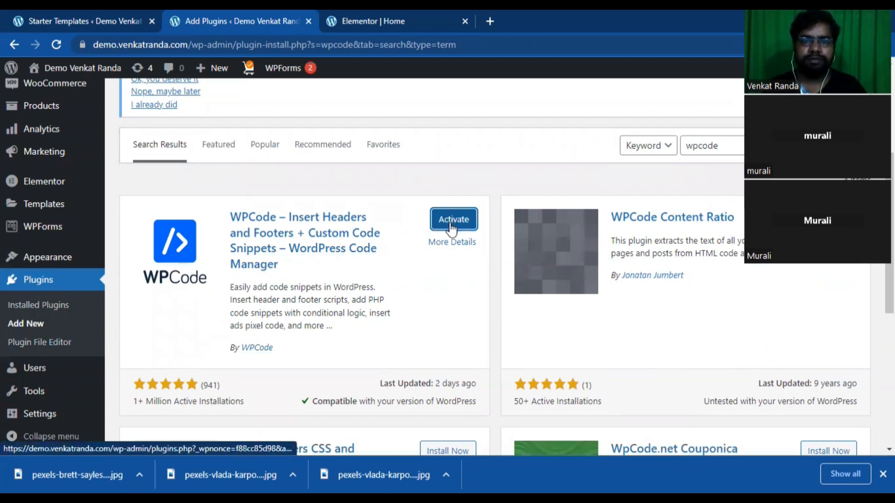
pyautogui.click(451, 228)
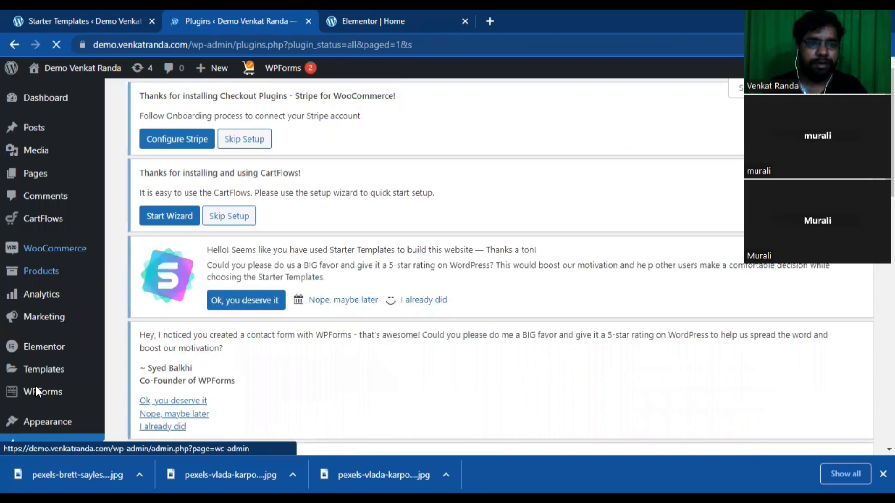
# - Open WPCode's Header & Footer page, checking the heading's CSS ID in the Elementor tab on the way
pyautogui.scroll(-5, 40, 390)
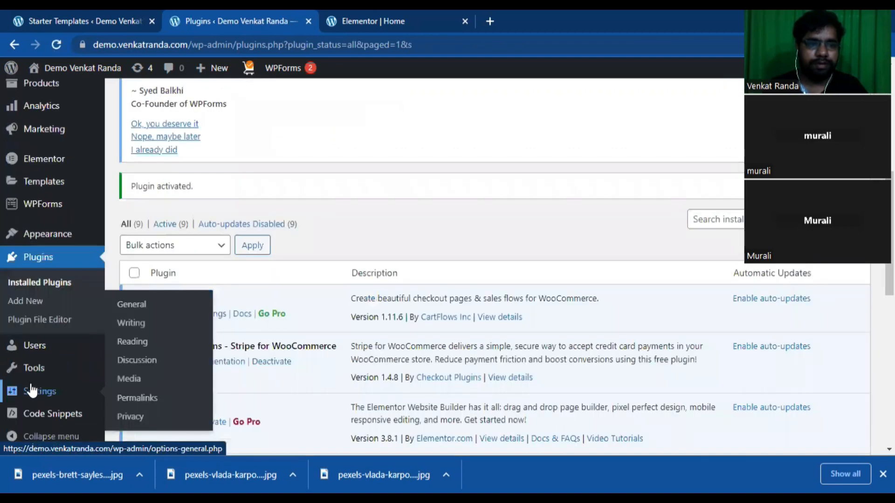
pyautogui.moveTo(36, 376)
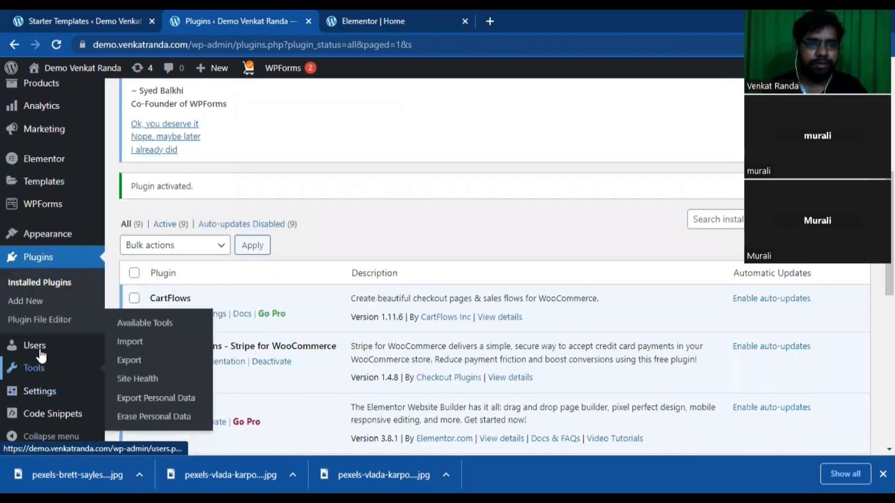
pyautogui.scroll(-3, 35, 349)
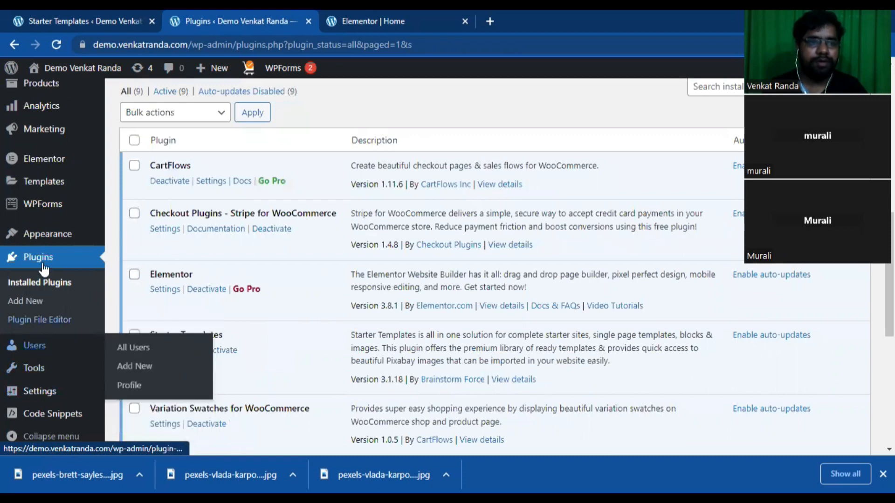
pyautogui.scroll(-5, 9, 389)
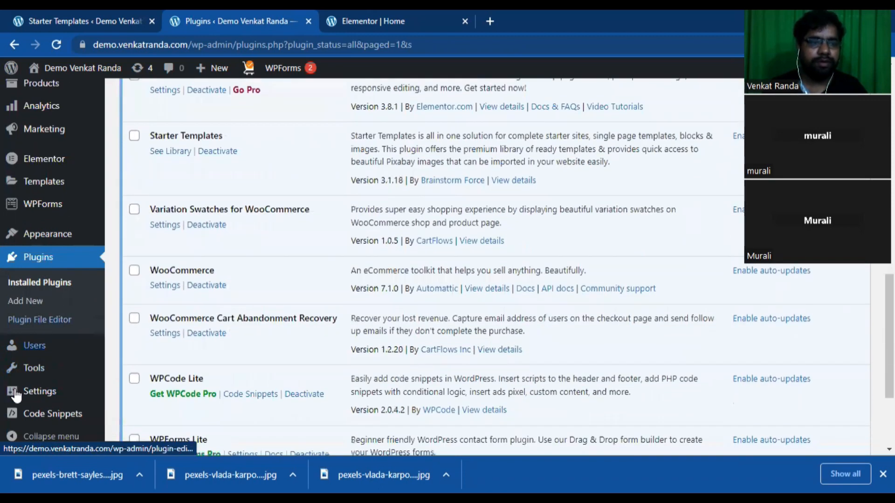
pyautogui.scroll(-3, 42, 415)
pyautogui.moveTo(93, 417)
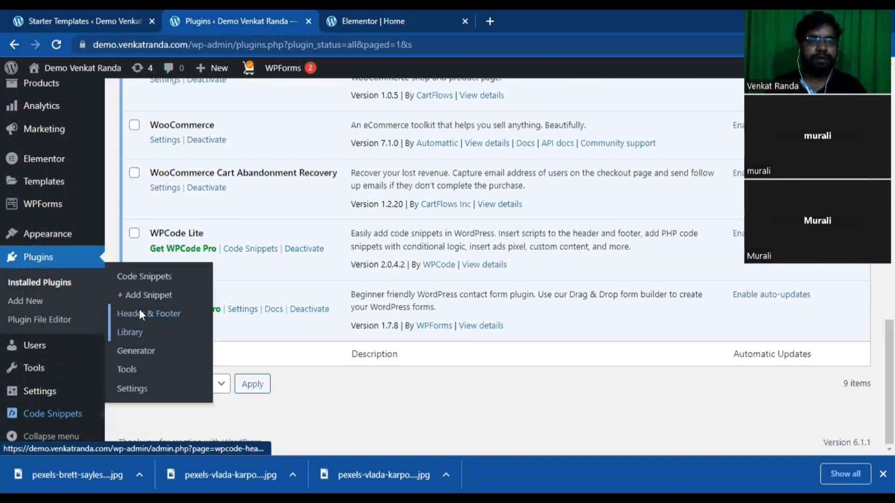
pyautogui.click(140, 315)
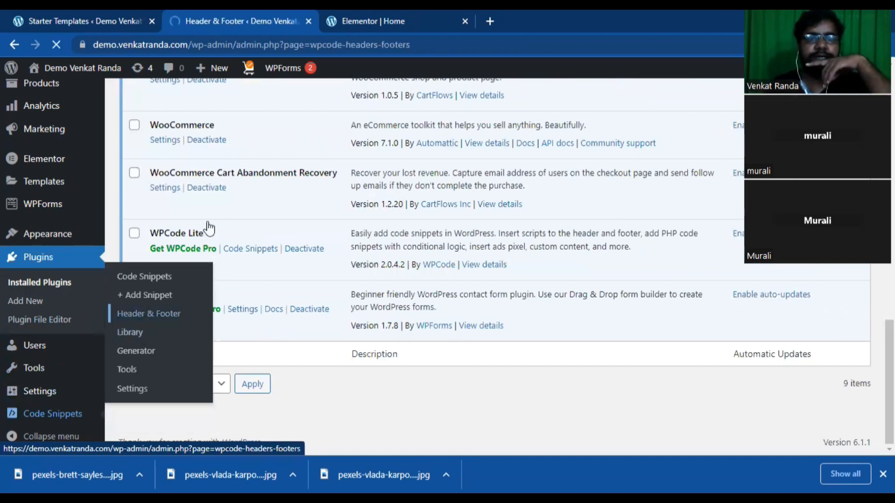
pyautogui.click(362, 14)
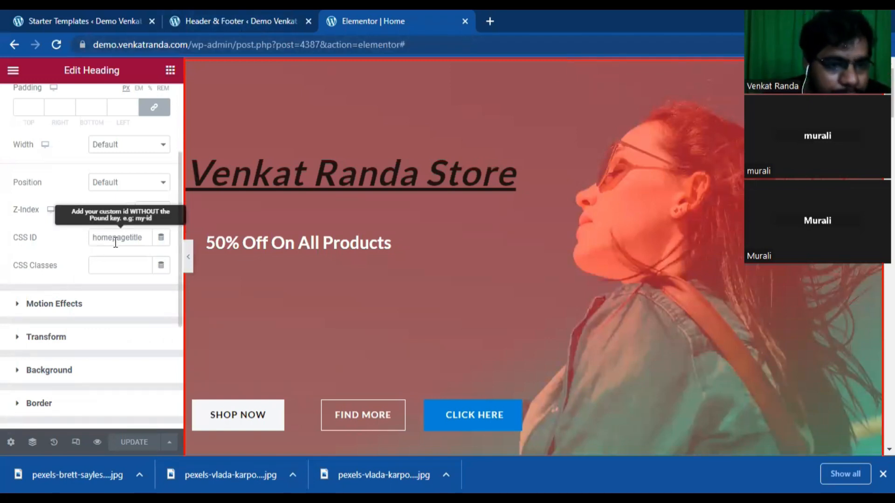
pyautogui.click(205, 18)
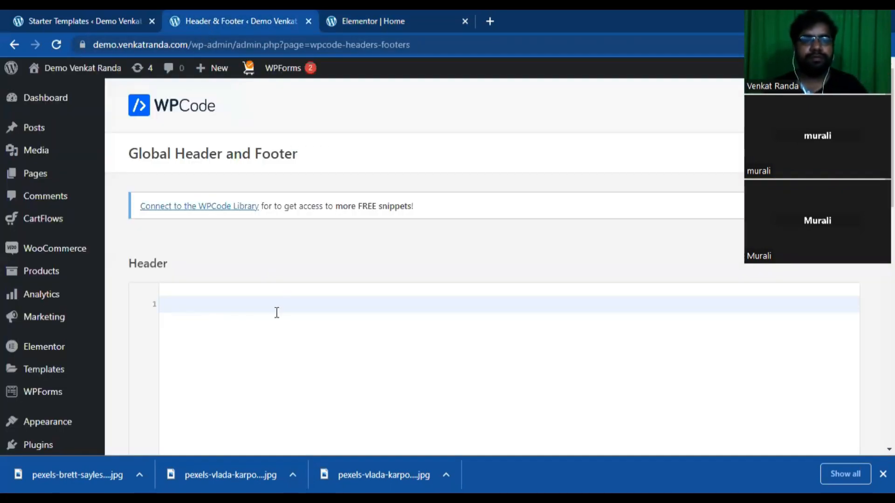
# - Start a <style type="text/css"> block in the WPCode Header box
pyautogui.scroll(-3, 280, 310)
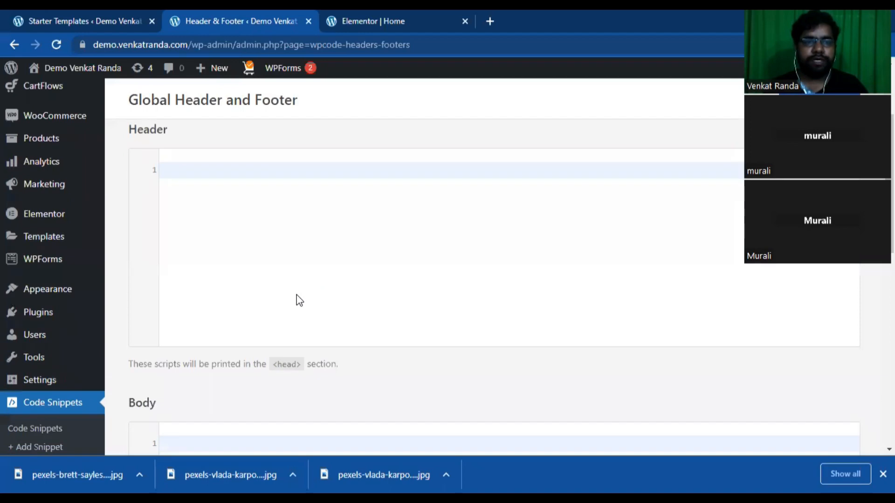
pyautogui.click(166, 171)
pyautogui.write('<')
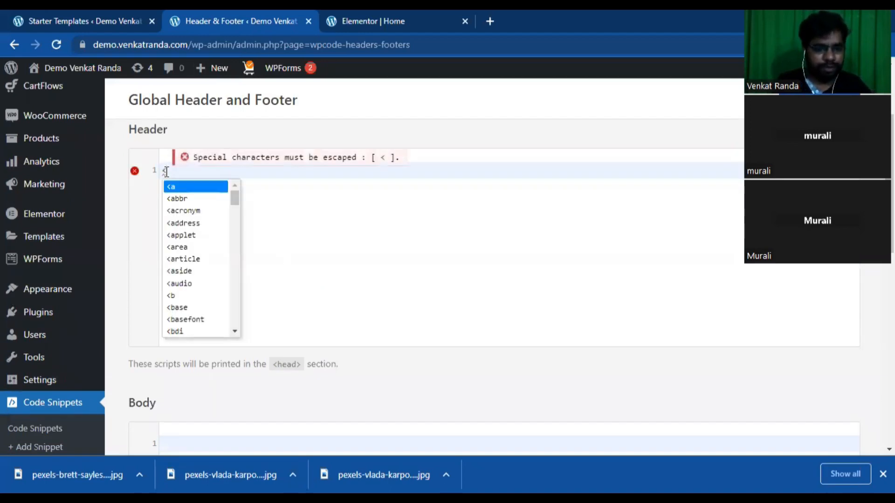
pyautogui.write('style type+')
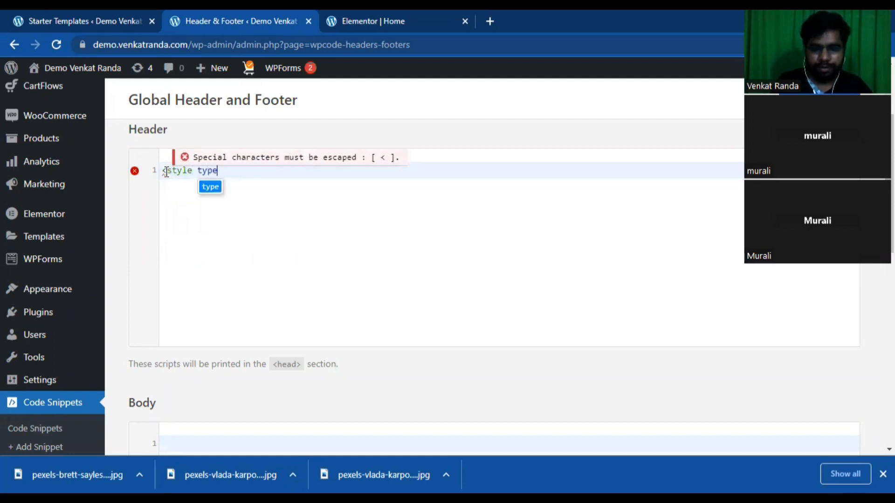
pyautogui.press('Return')
pyautogui.write('=')
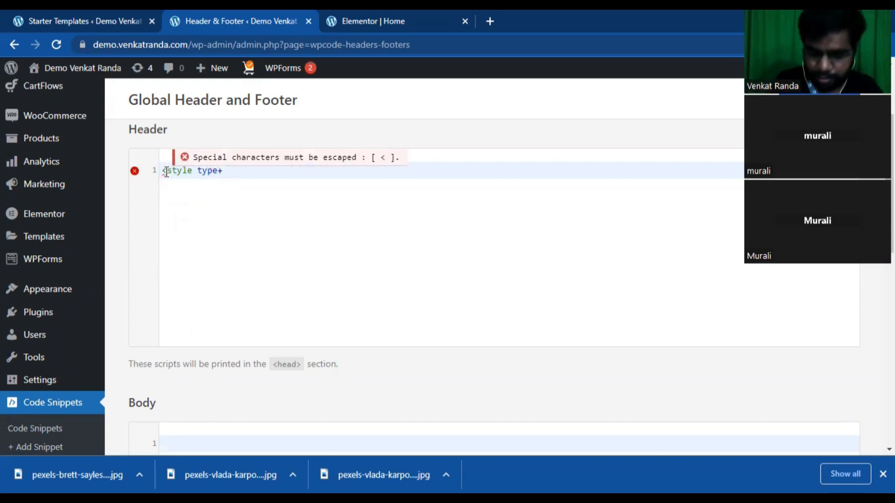
pyautogui.press('BackSpace')
pyautogui.write('=')
pyautogui.press('Return')
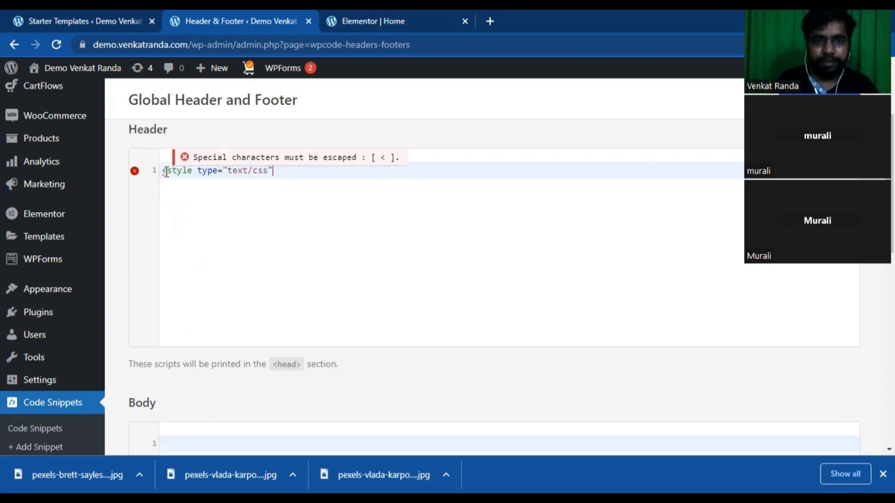
pyautogui.write('>')
pyautogui.press('Return')
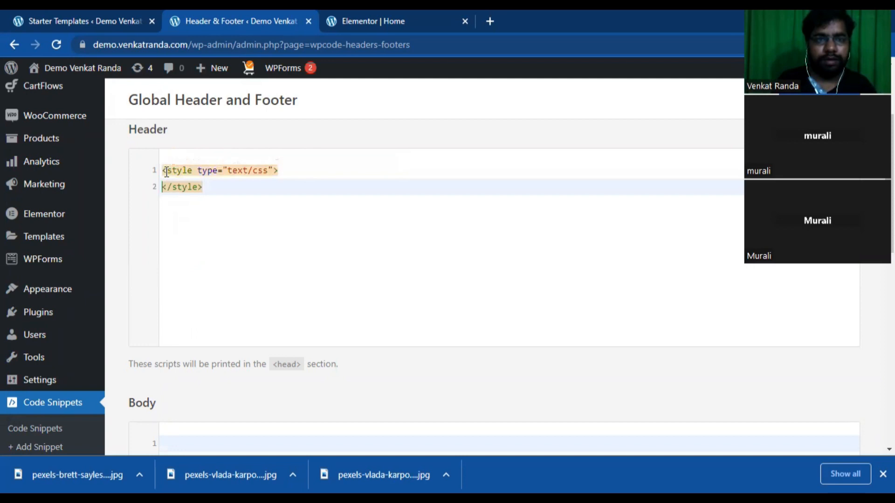
pyautogui.press('Return')
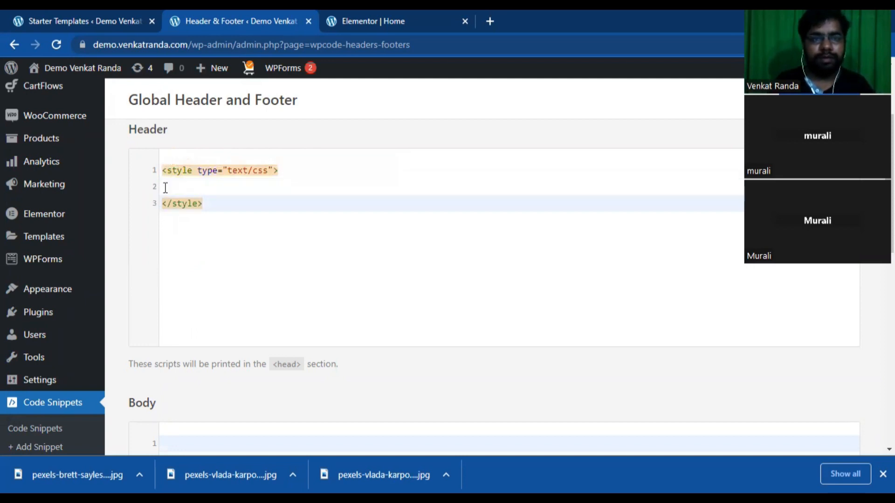
# - Add the rule #homepagetitle{ display:none; } inside the style block and save the changes
pyautogui.click(165, 187)
pyautogui.write('#')
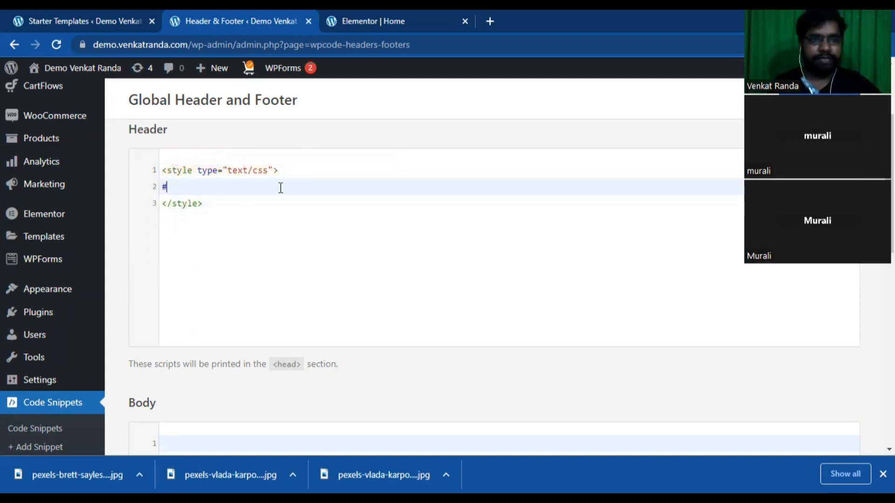
pyautogui.write('homepage')
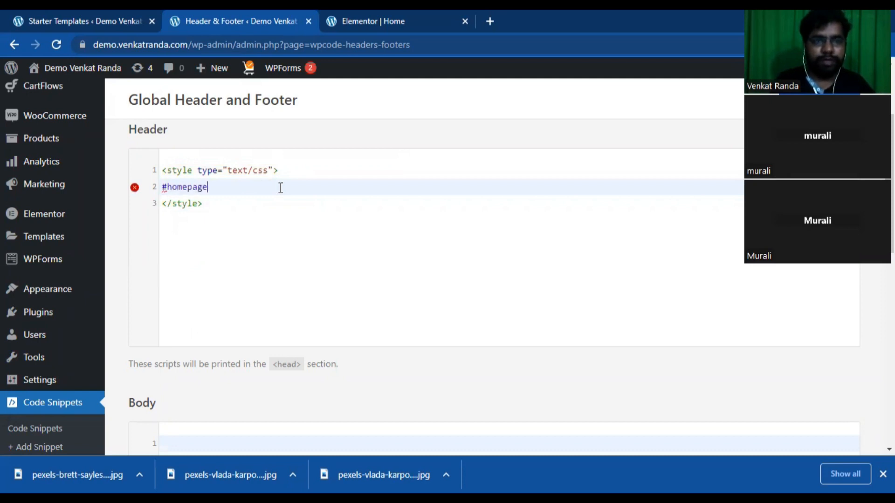
pyautogui.write('title{')
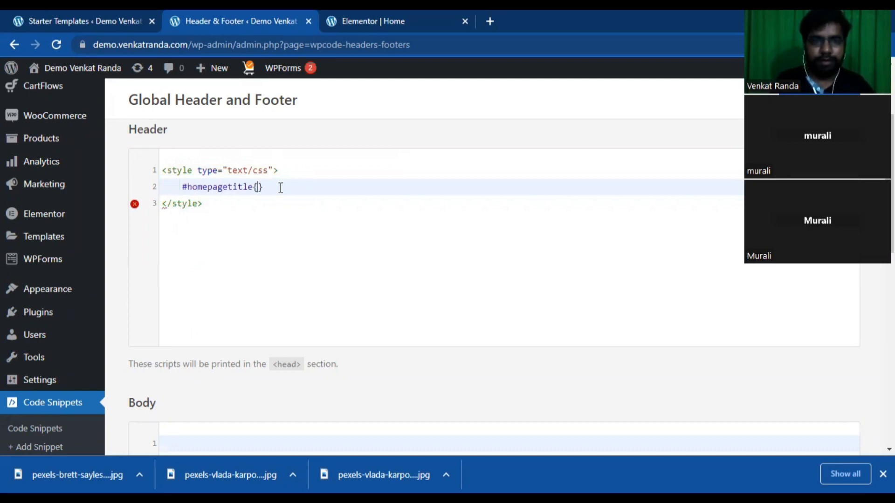
pyautogui.press('Return')
pyautogui.write('dis')
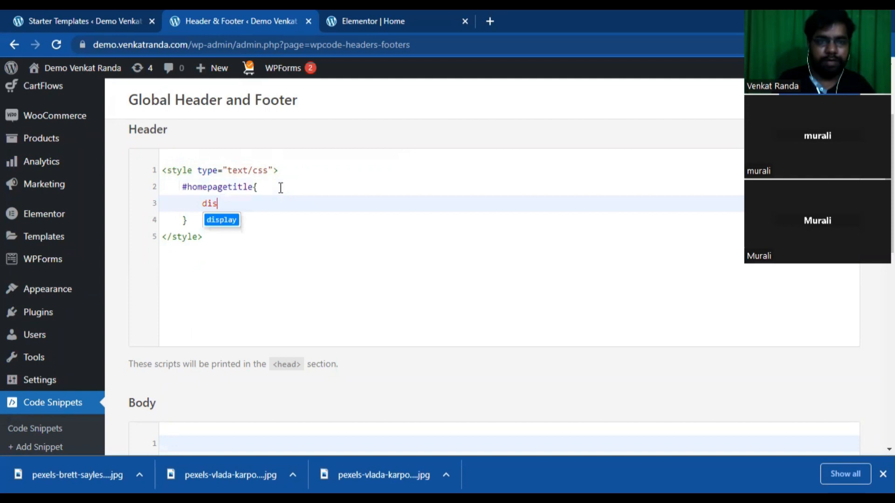
pyautogui.write('play:none;')
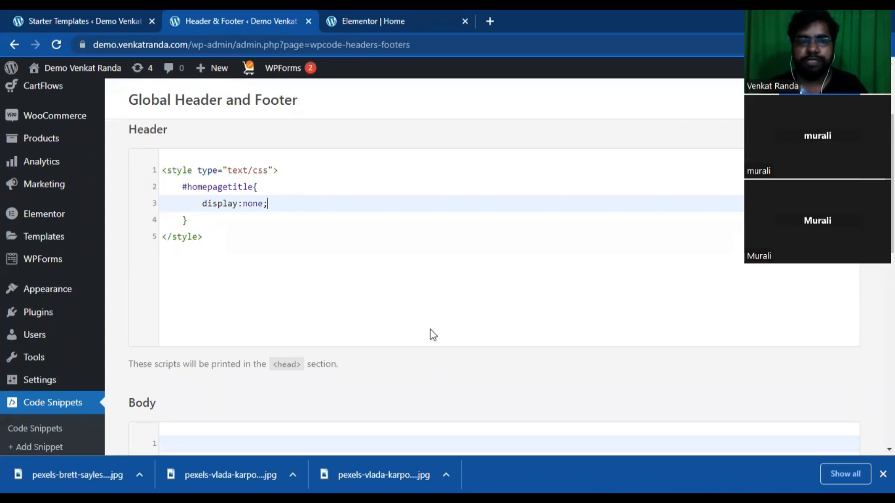
pyautogui.click(826, 99)
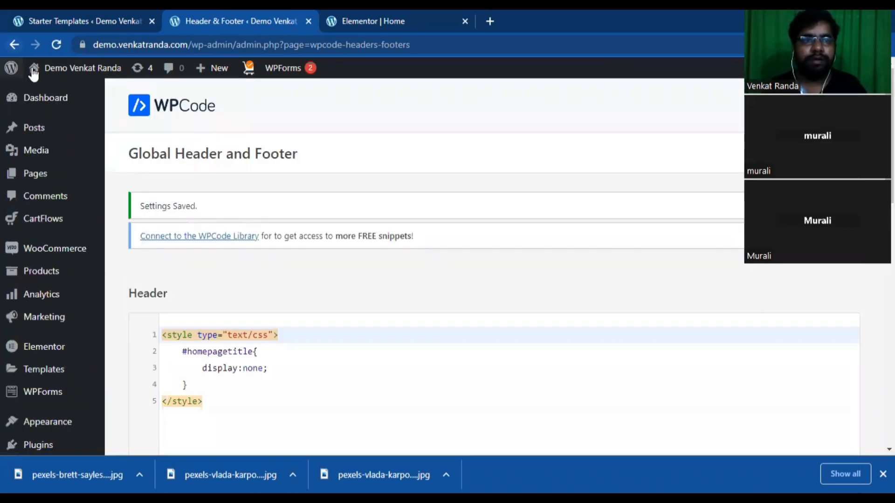
# - Open the live site from the admin bar's site name in a new tab
pyautogui.moveTo(37, 70)
pyautogui.rightClick(44, 85)
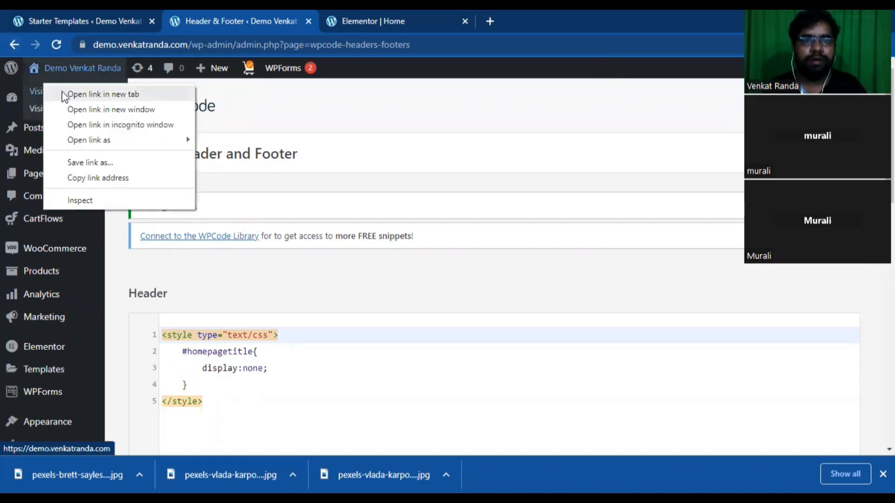
pyautogui.click(64, 94)
pyautogui.click(353, 22)
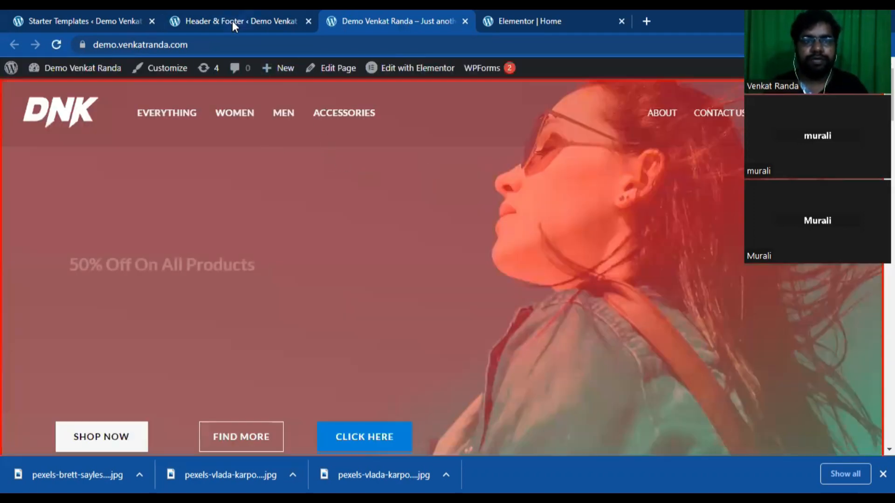
# - Back in WPCode, review the header CSS rule for #homepagetitle
pyautogui.click(232, 19)
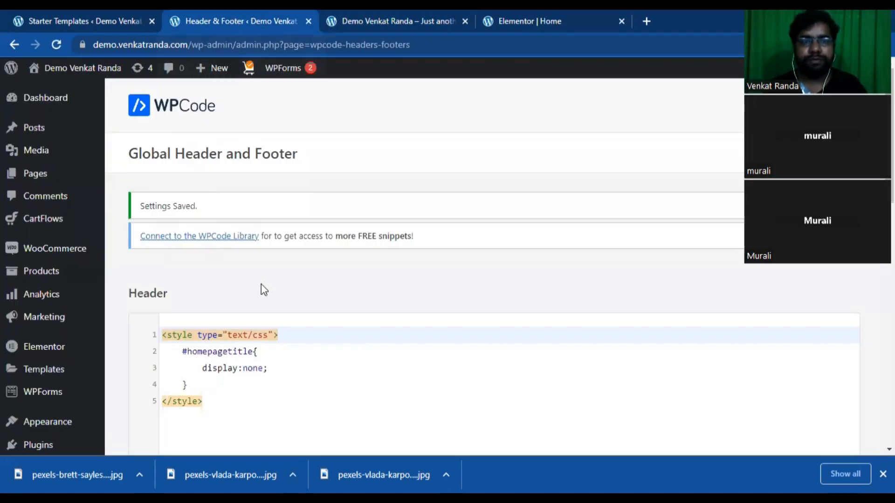
pyautogui.scroll(-3, 202, 371)
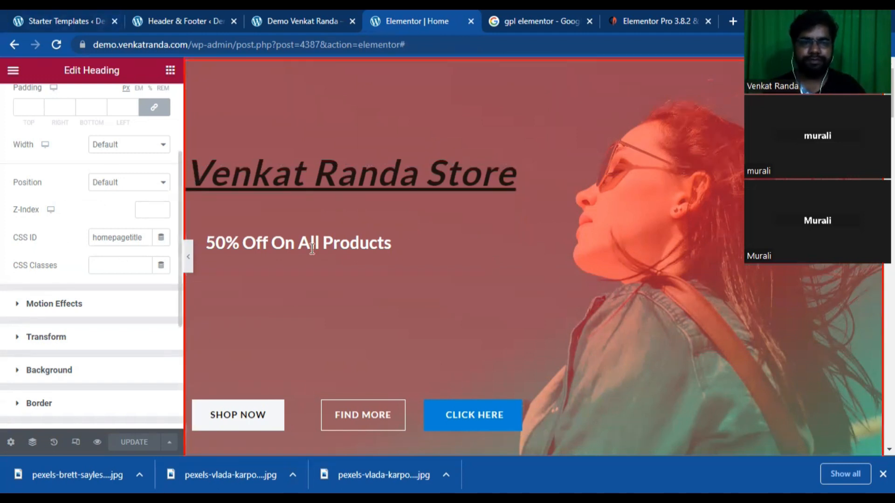
pyautogui.scroll(-5, 368, 273)
pyautogui.scroll(-15, 368, 273)
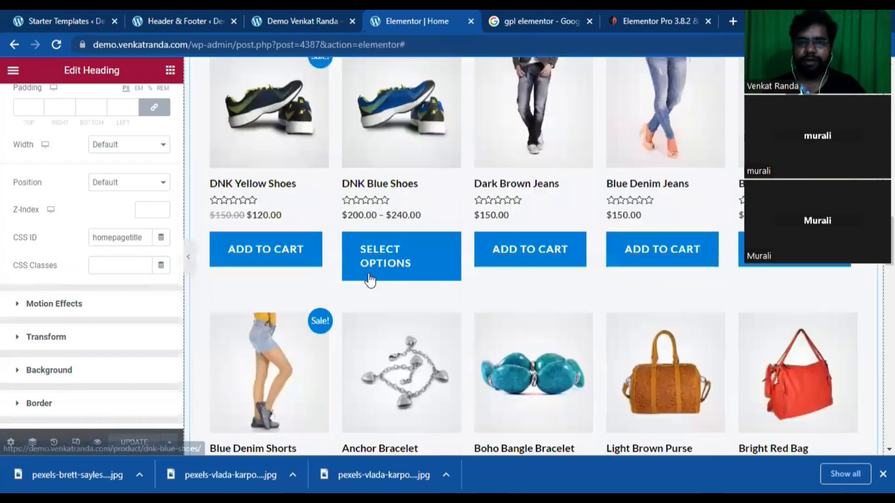
pyautogui.scroll(-5, 370, 280)
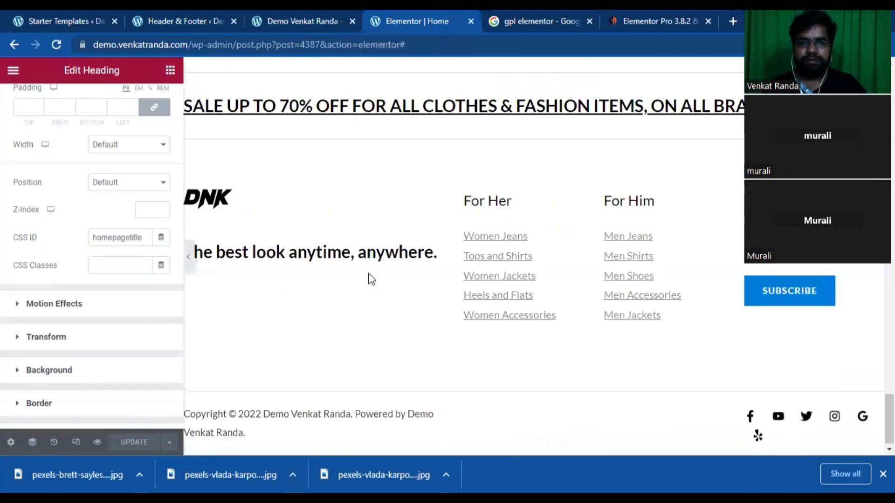
pyautogui.scroll(15, 370, 278)
pyautogui.scroll(12, 371, 279)
pyautogui.scroll(-5, 370, 278)
pyautogui.scroll(5, 369, 273)
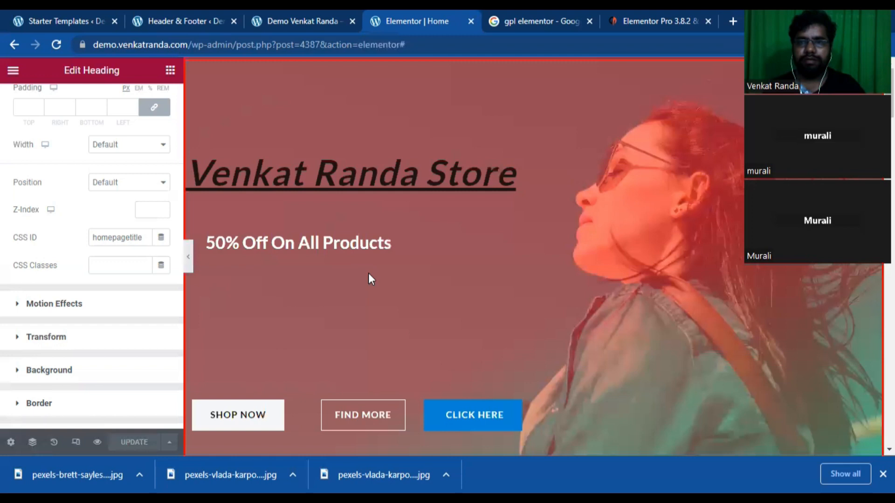
# - Check the store-name heading's white background on the live home page, then return to WPCode
pyautogui.click(274, 12)
pyautogui.moveTo(63, 78)
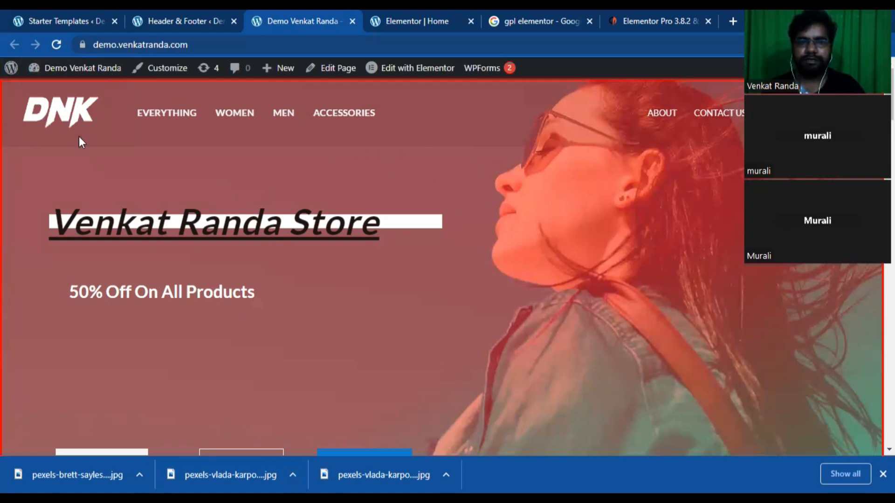
pyautogui.moveTo(889, 95); pyautogui.dragTo(889, 419)
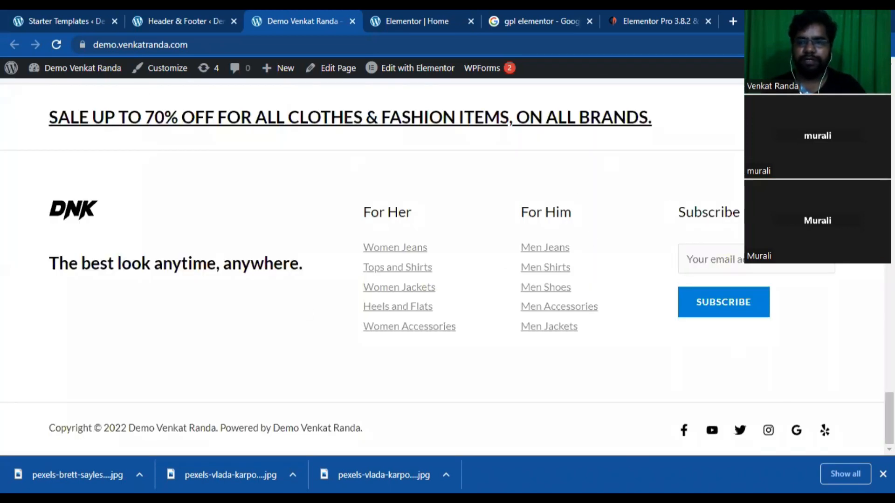
pyautogui.moveTo(889, 419); pyautogui.dragTo(890, 95)
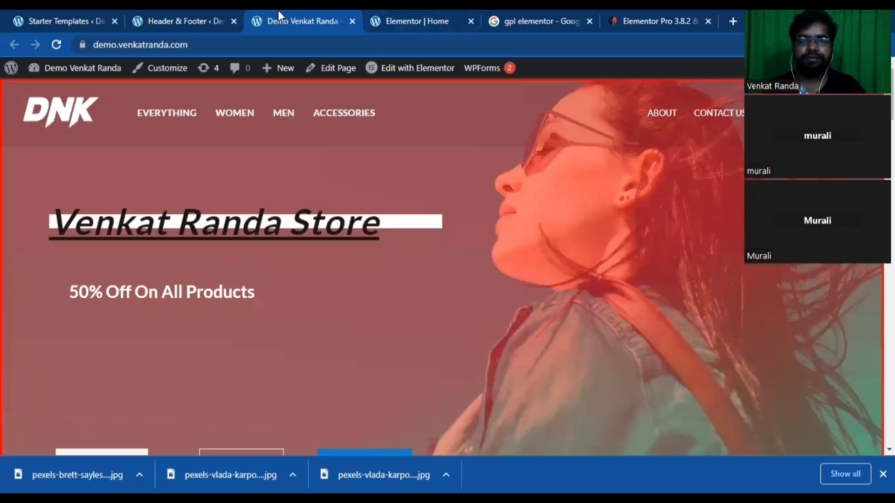
pyautogui.click(143, 19)
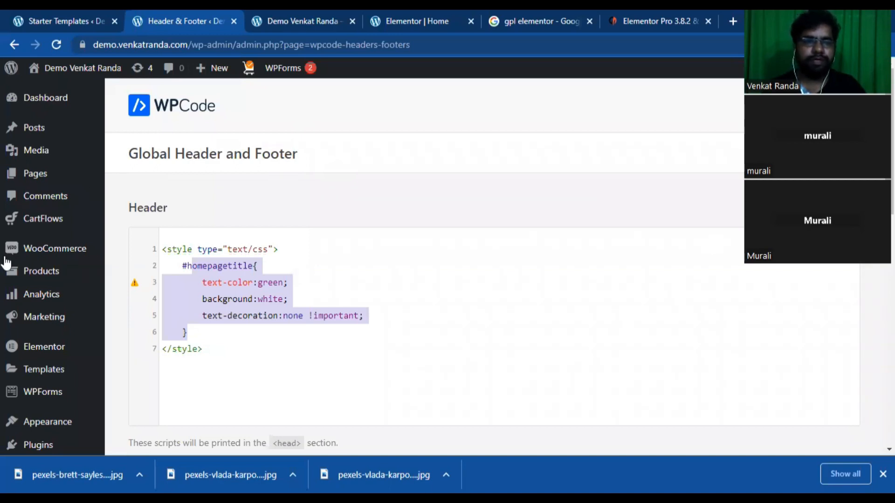
# - Go to the Installed Plugins list from the Plugins menu in the admin sidebar
pyautogui.scroll(-3, 148, 326)
pyautogui.moveTo(121, 329)
pyautogui.click(147, 316)
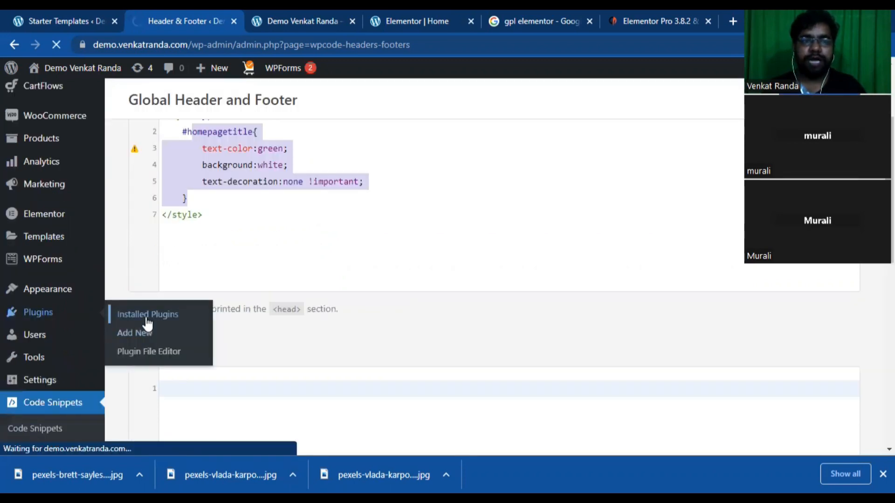